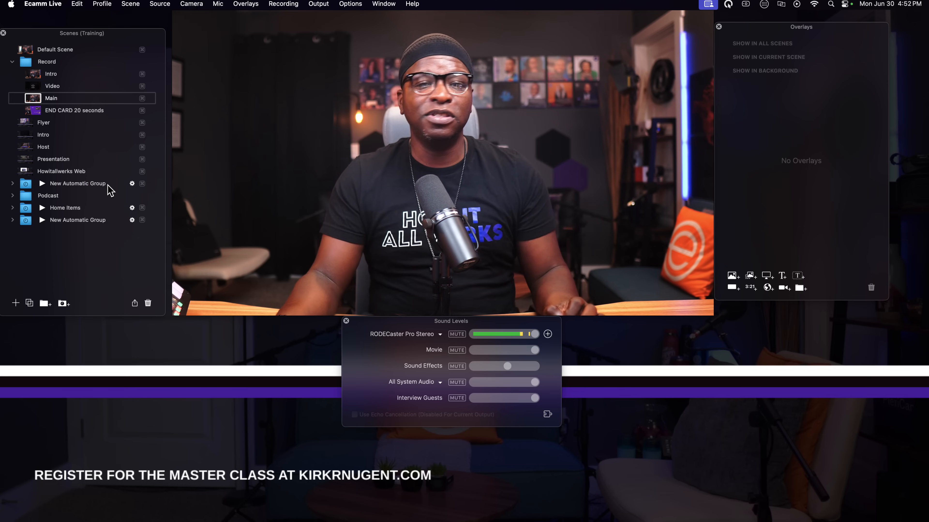
Collapse the Record scene group and switch to the Host scene.
left_click(13, 61)
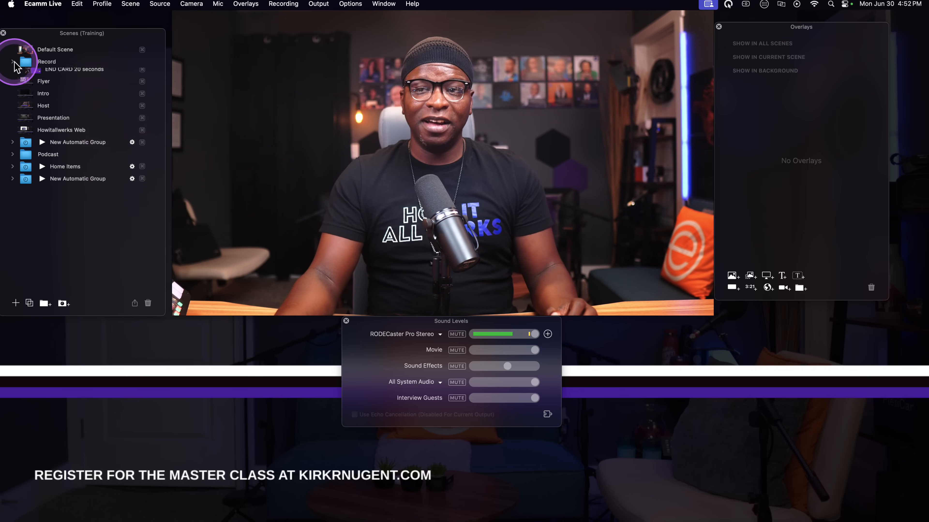
left_click(63, 85)
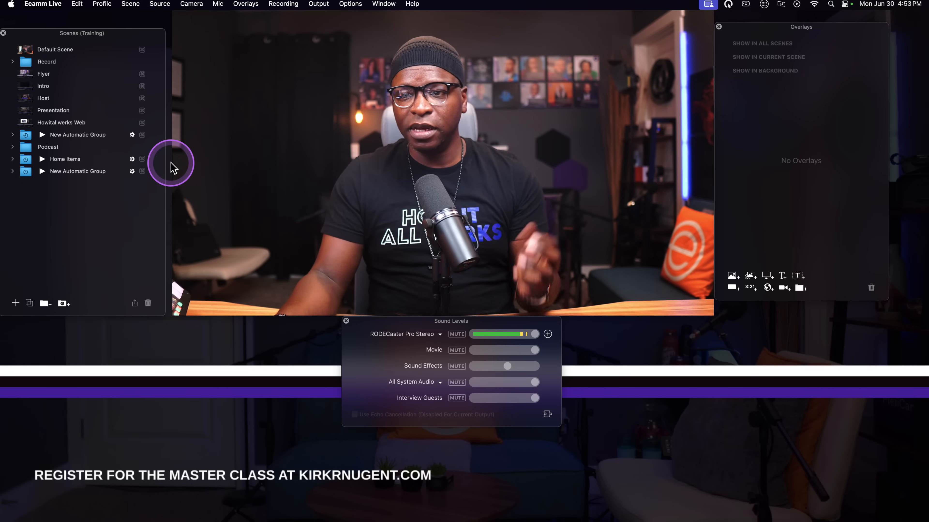
mouse_move(347, 226)
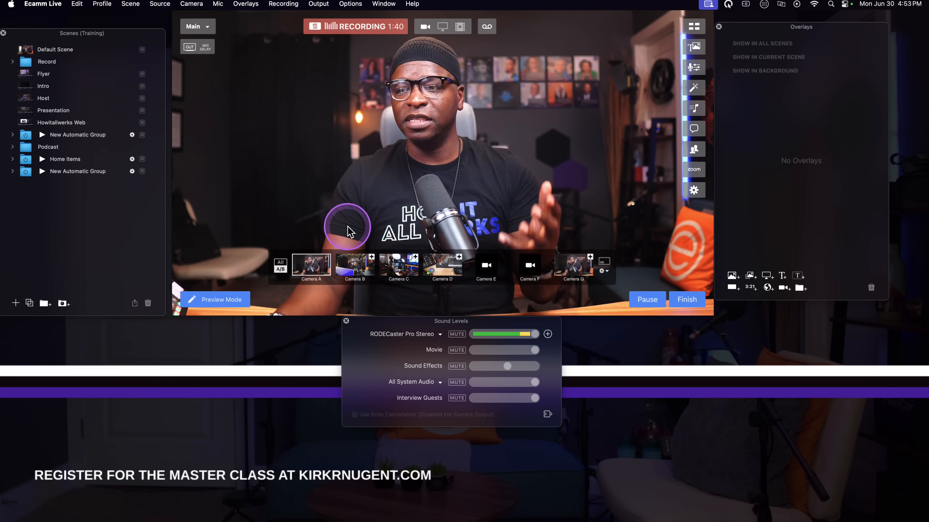
left_click(25, 98)
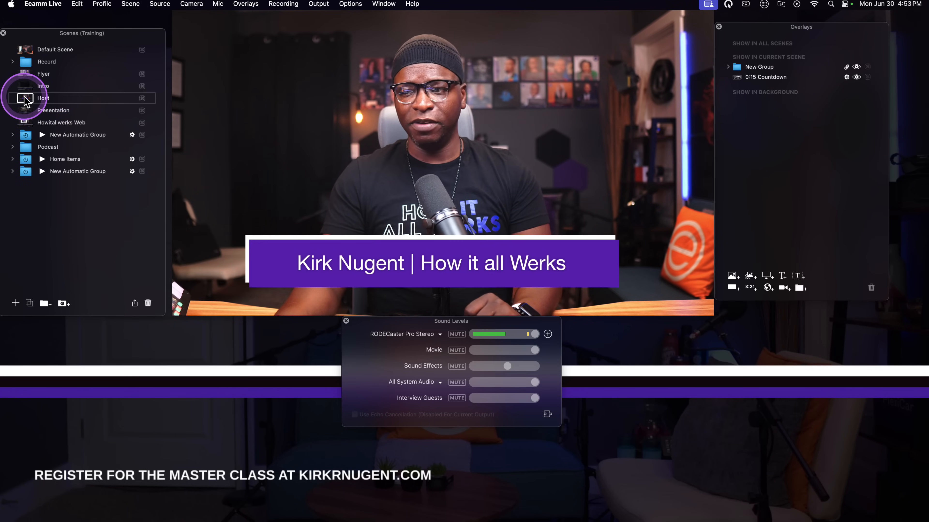
Alternate between the Host and Presentation scenes to compare them, ending on the Host scene.
mouse_move(349, 285)
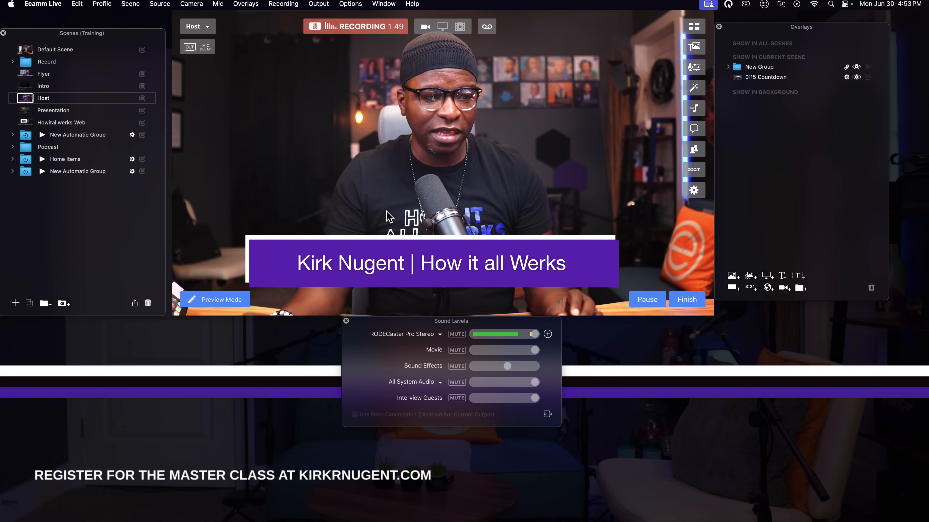
left_click(428, 249)
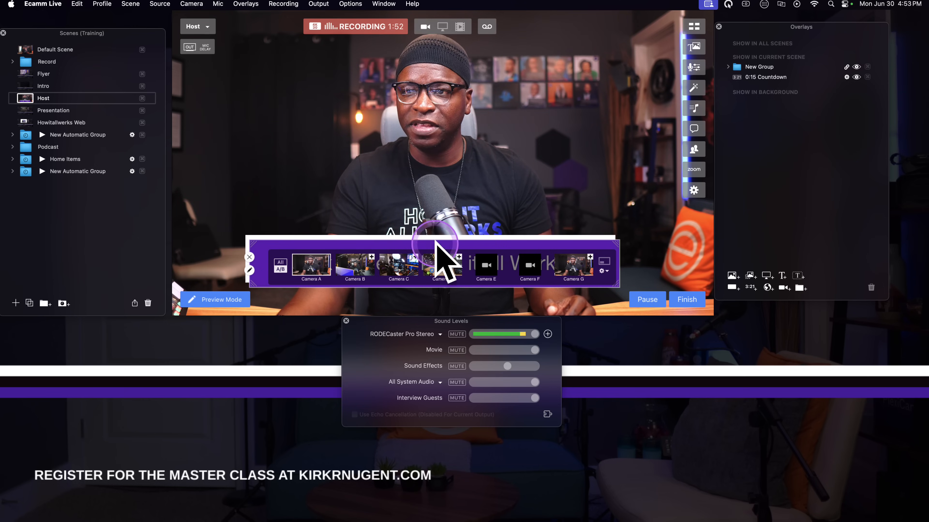
left_click(350, 158)
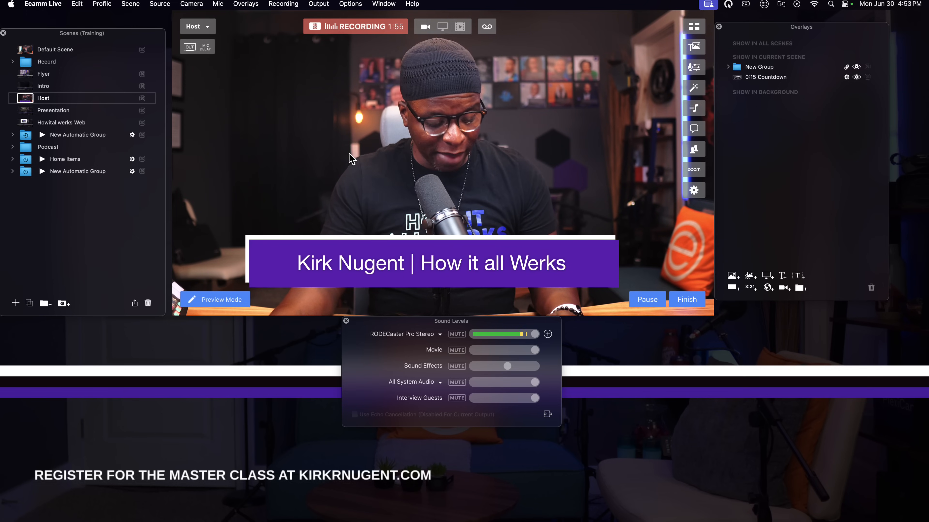
key("Down")
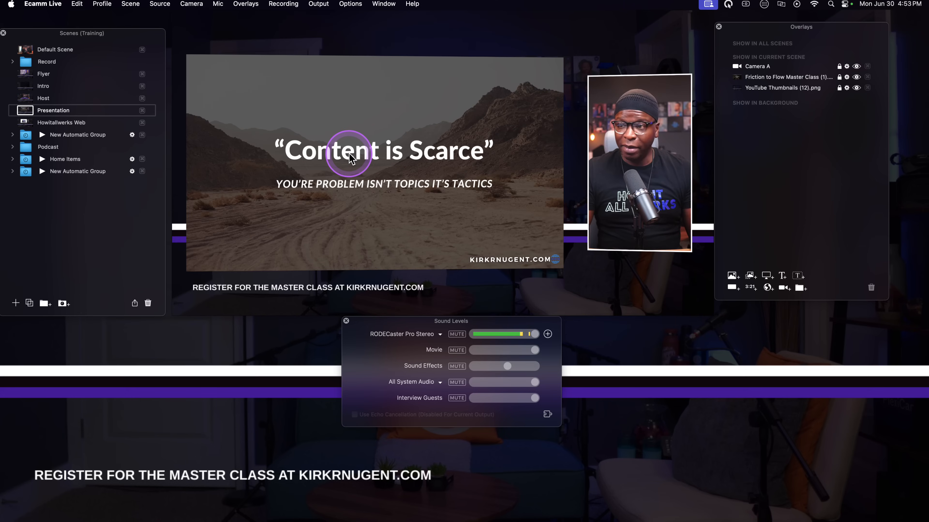
left_click(25, 99)
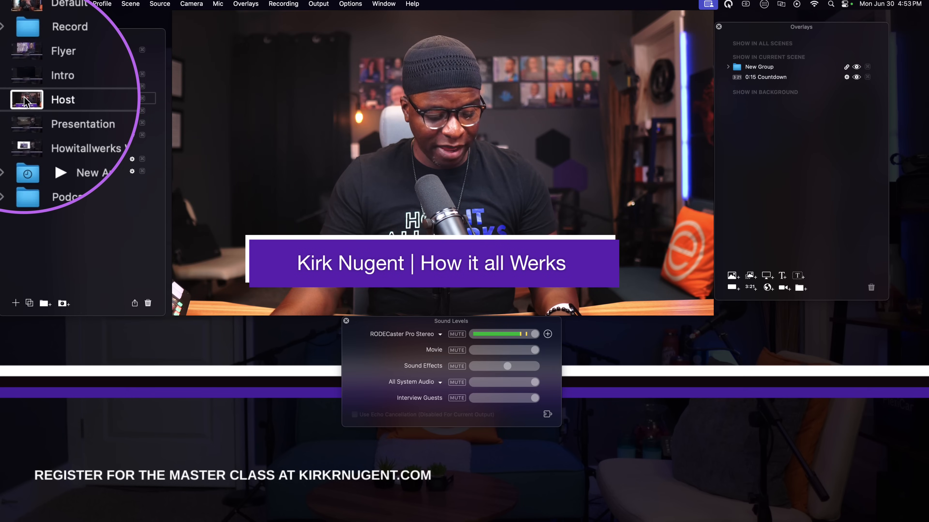
left_click(205, 214)
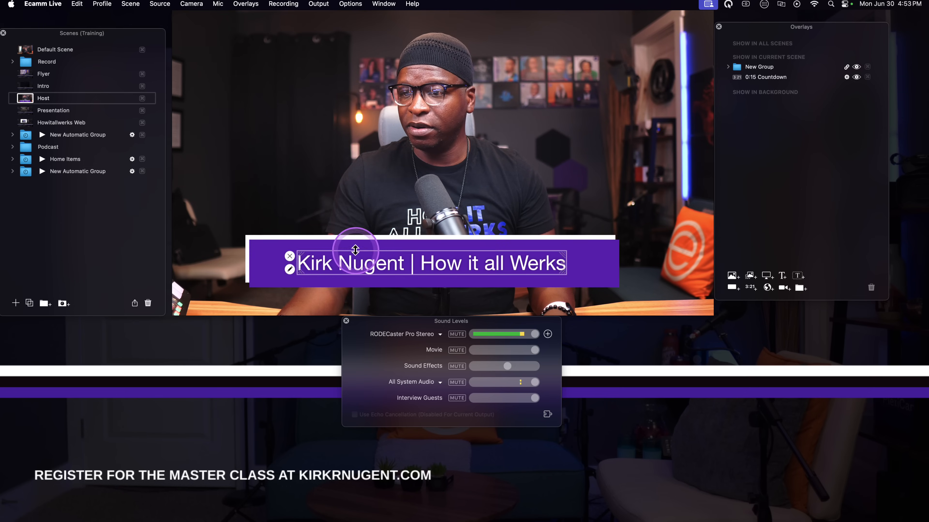
key("ctrl+alt+m")
key("ctrl+alt+m")
key("super+shift+h")
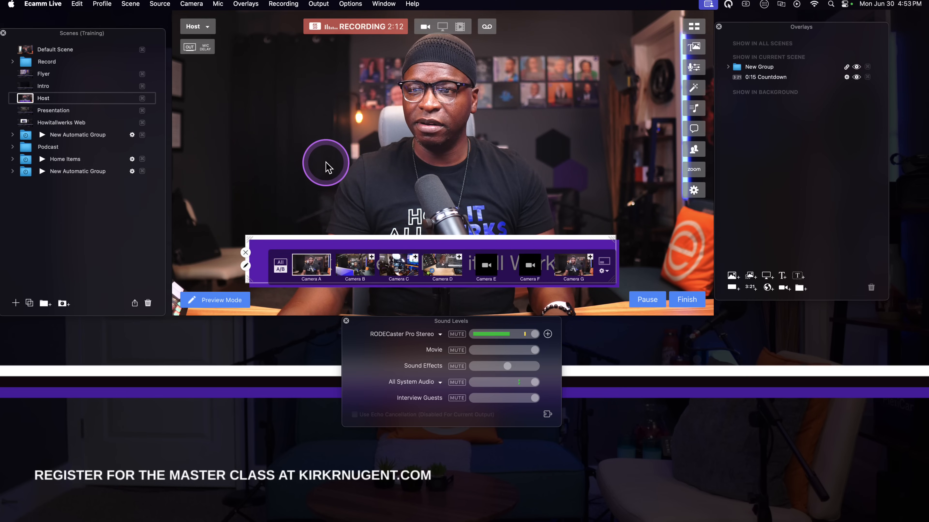
key("super+shift+h")
key("super+shift+h")
key("super+shift+h")
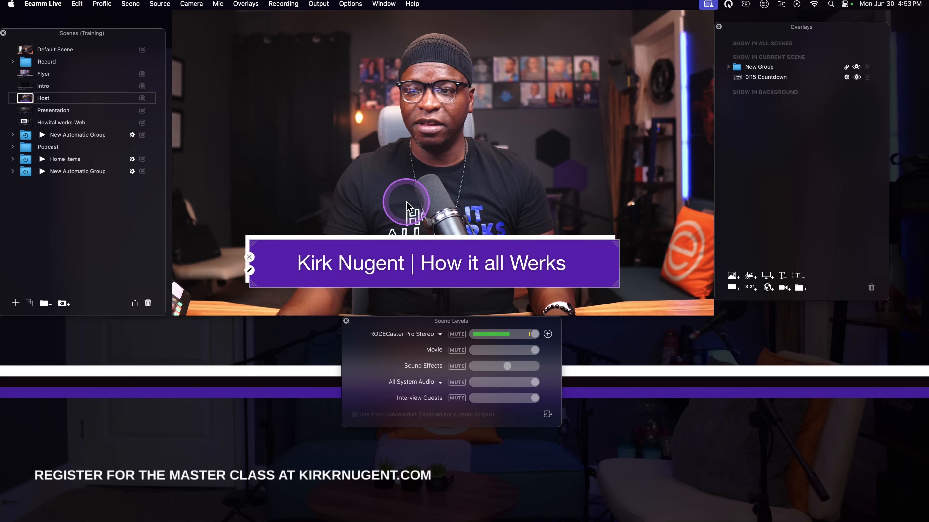
key("Down")
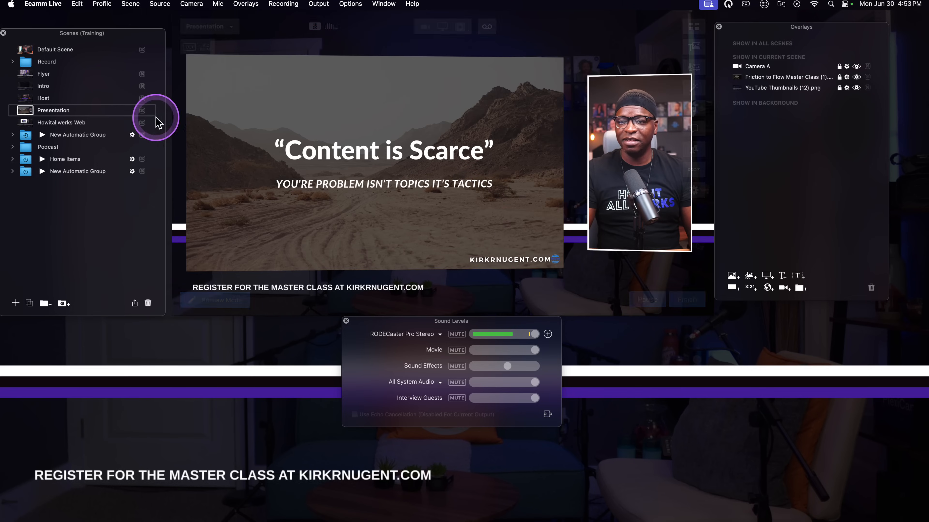
left_click(28, 100)
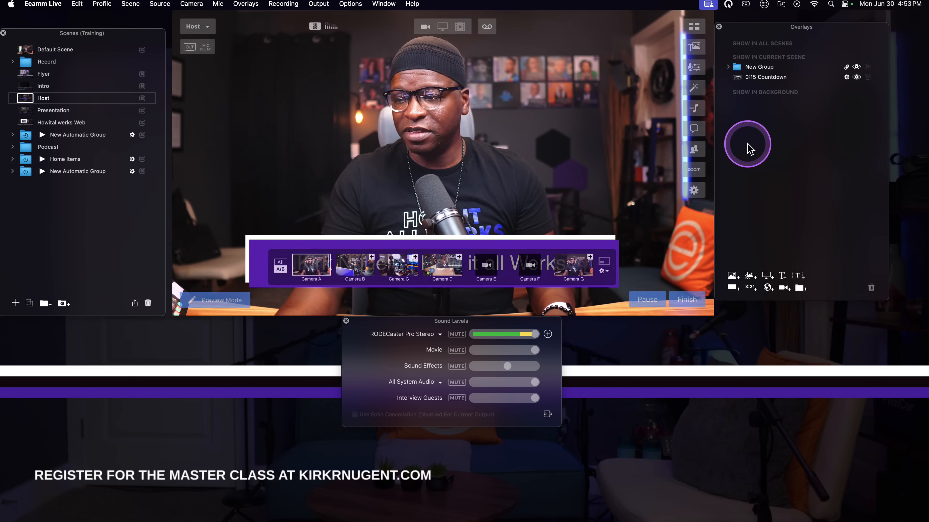
Hide the 0:15 Countdown overlay and select the lower third's text overlay inside New Group.
left_click(857, 78)
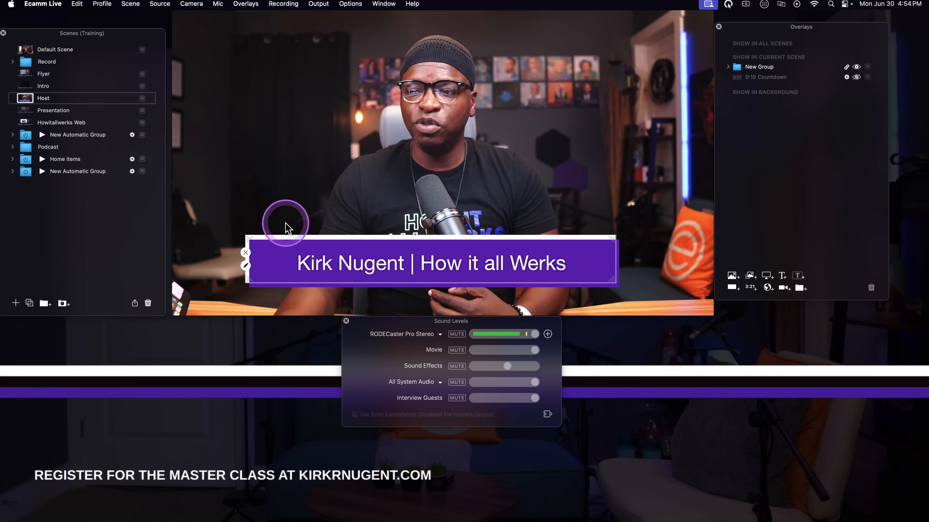
left_click(728, 67)
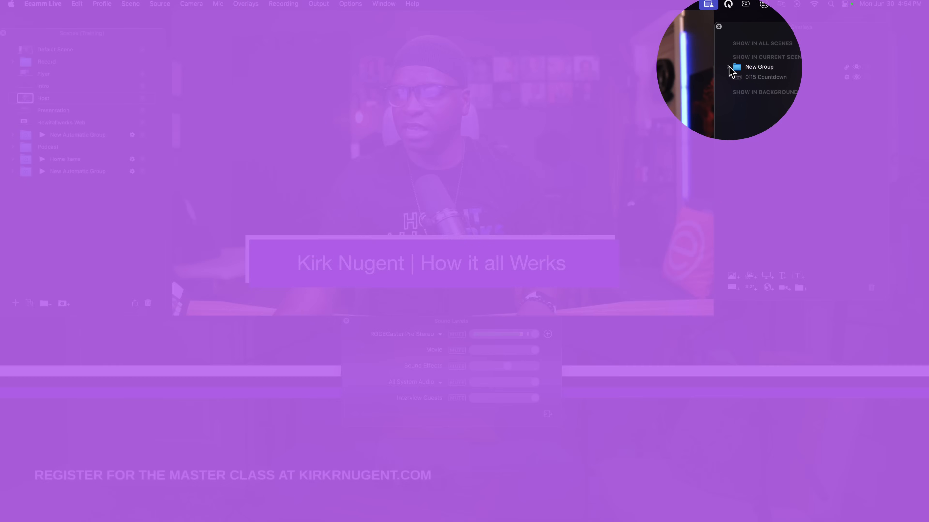
left_click(767, 77)
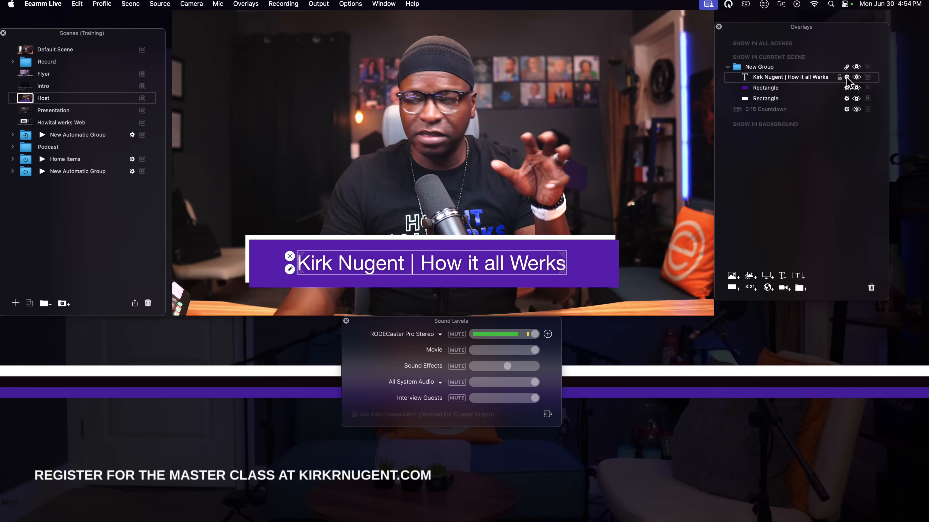
Open the settings of the lower third's text overlay and review its Style options, keeping Dynamic.
left_click(847, 78)
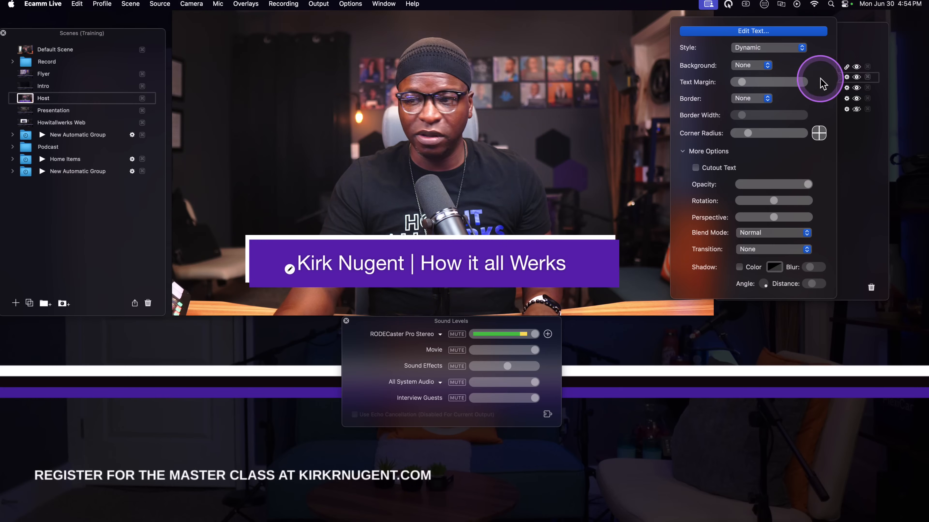
left_click(497, 151)
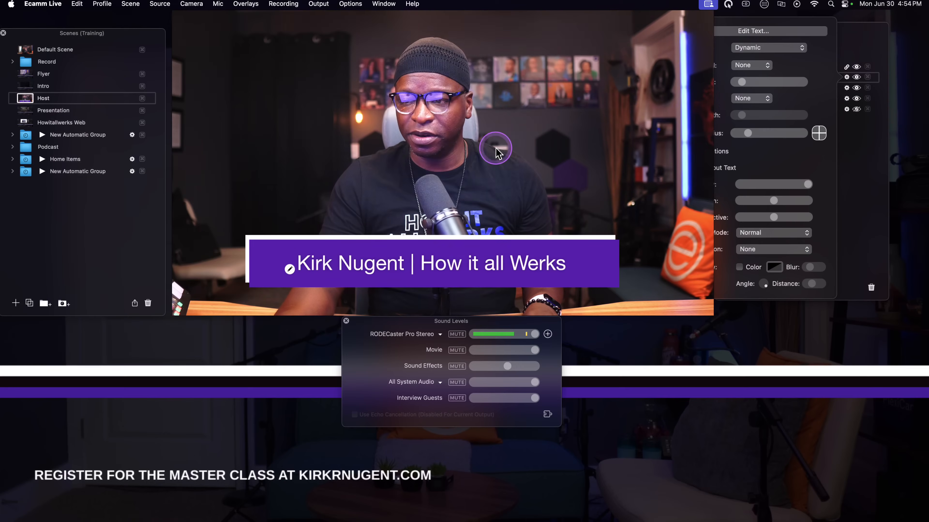
left_click(847, 78)
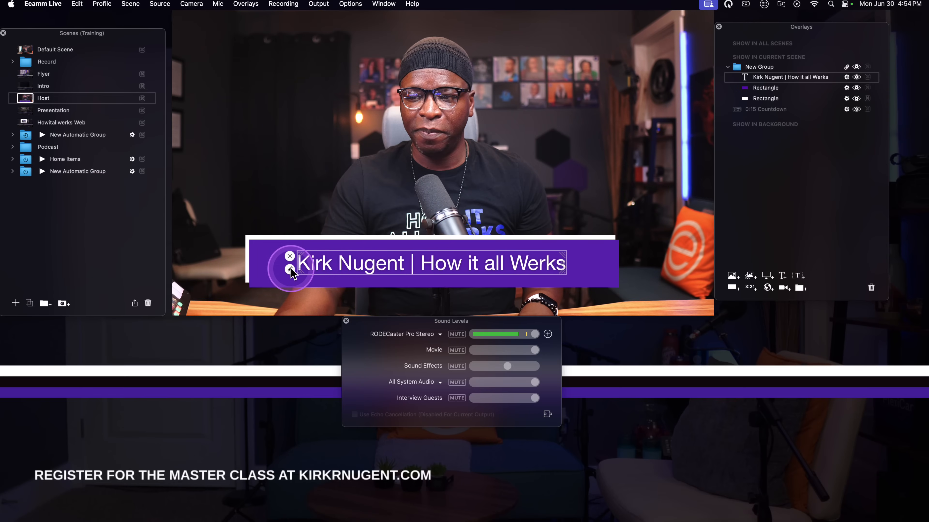
left_click(289, 270)
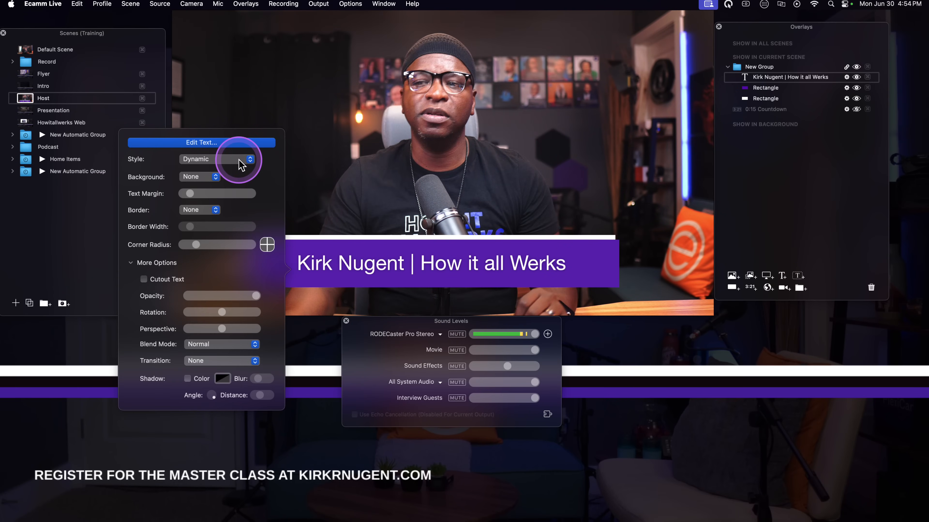
left_click(201, 158)
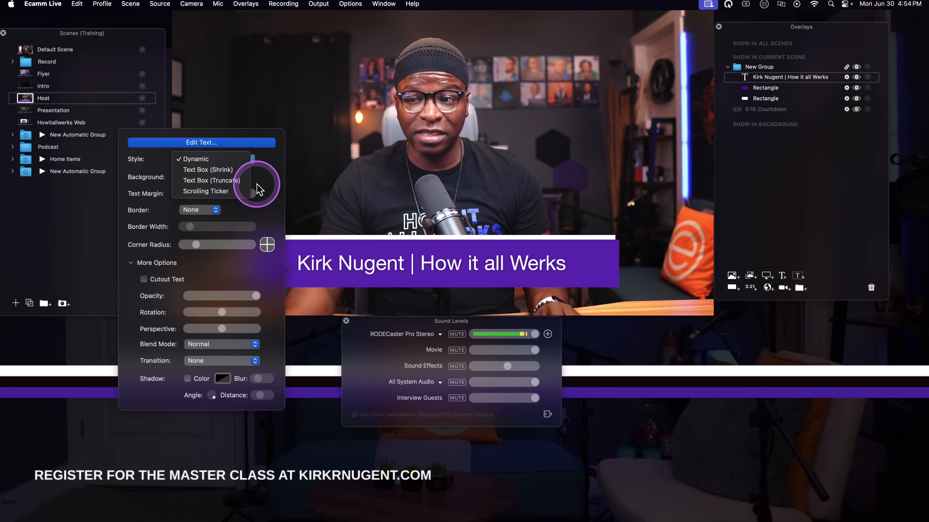
left_click(259, 189)
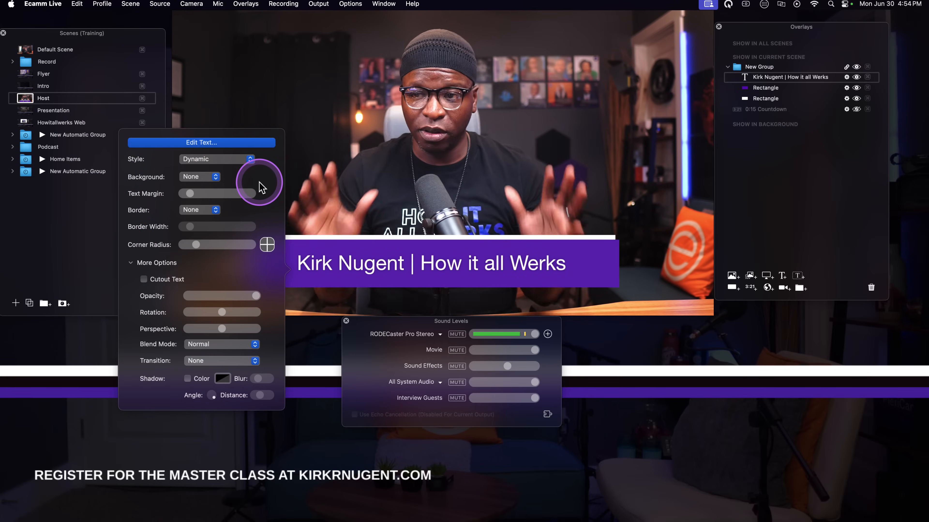
Try a Gradient background on the lower third's text and set it back to None.
left_click(212, 178)
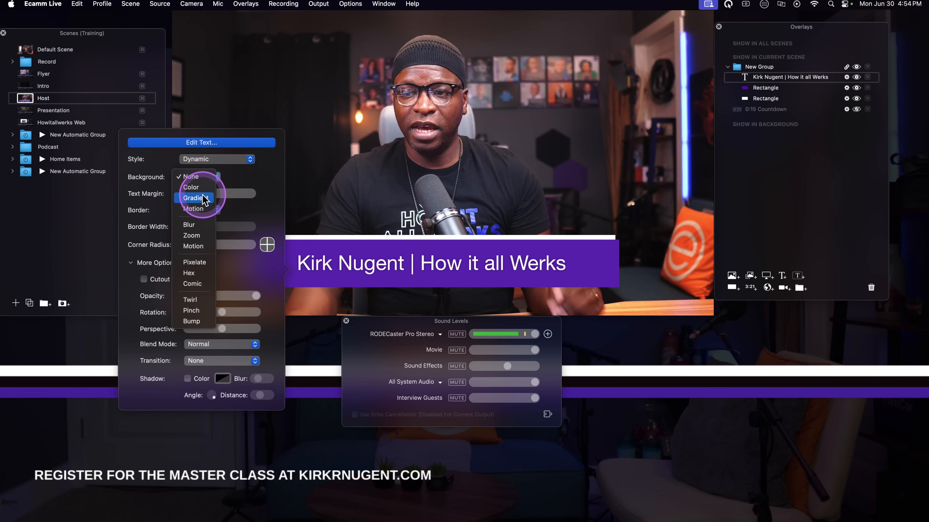
left_click(203, 197)
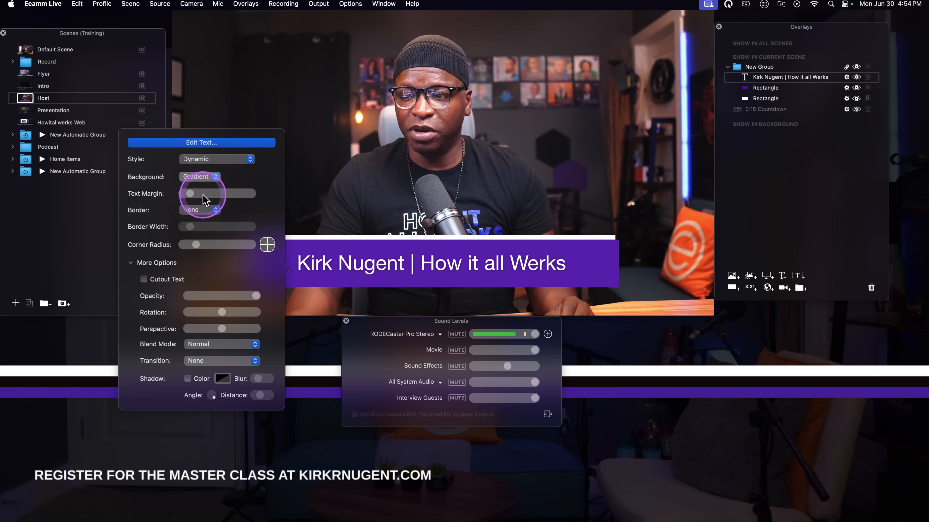
left_click(203, 176)
left_click(203, 156)
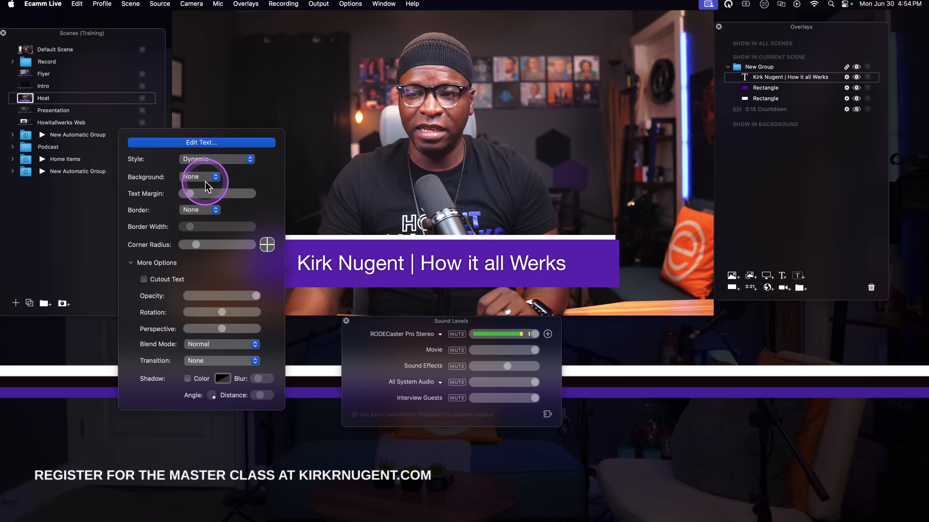
Try a larger Text Margin, bring it back down near the minimum, and review the Border options while keeping None.
left_click(192, 196)
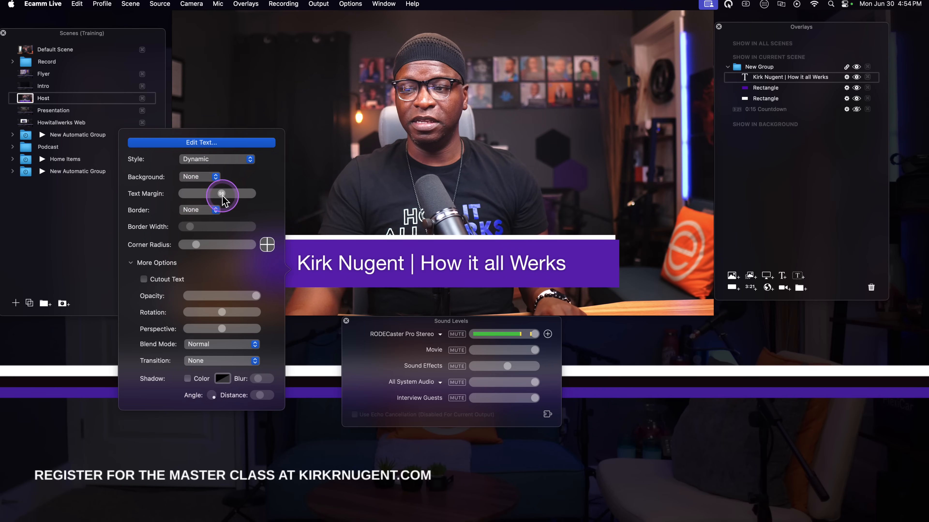
left_click_drag(222, 196, 189, 197)
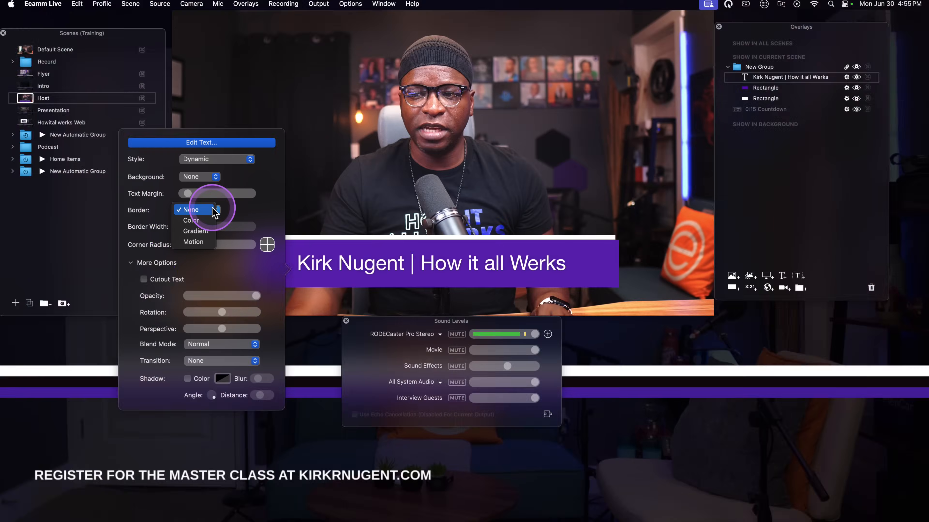
left_click(240, 209)
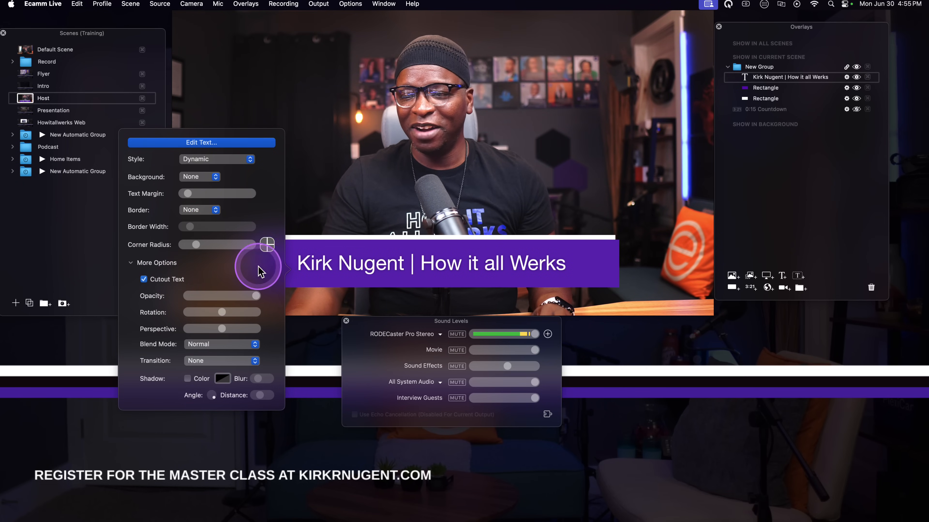
Turn off Cutout Text for the lower third's text overlay.
left_click(347, 261)
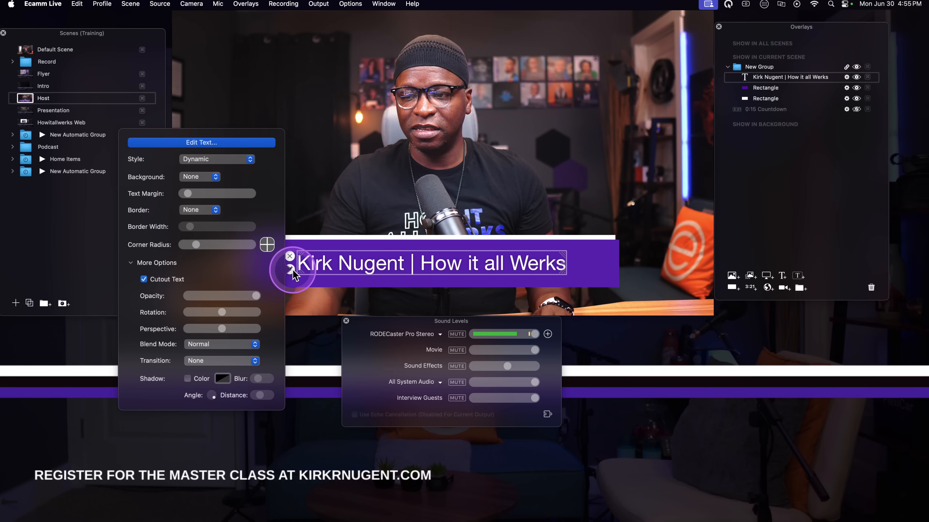
left_click(290, 270)
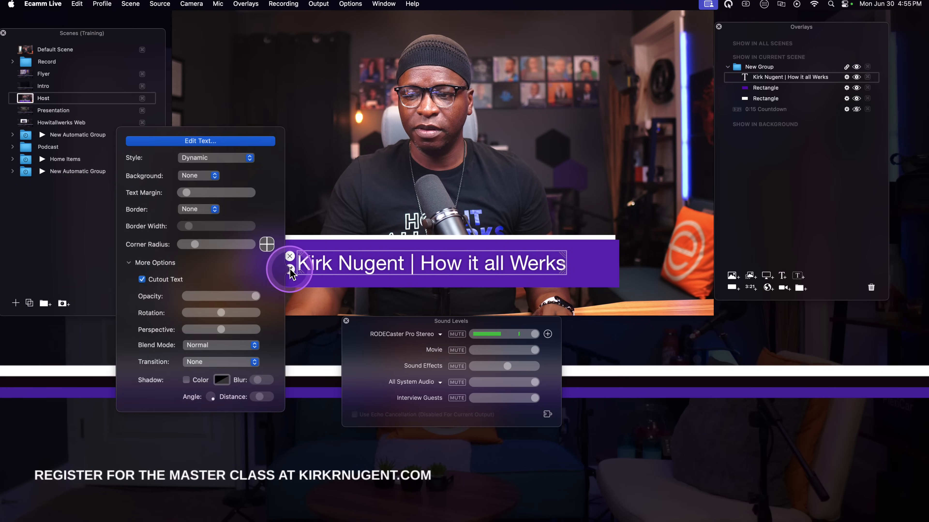
left_click(143, 280)
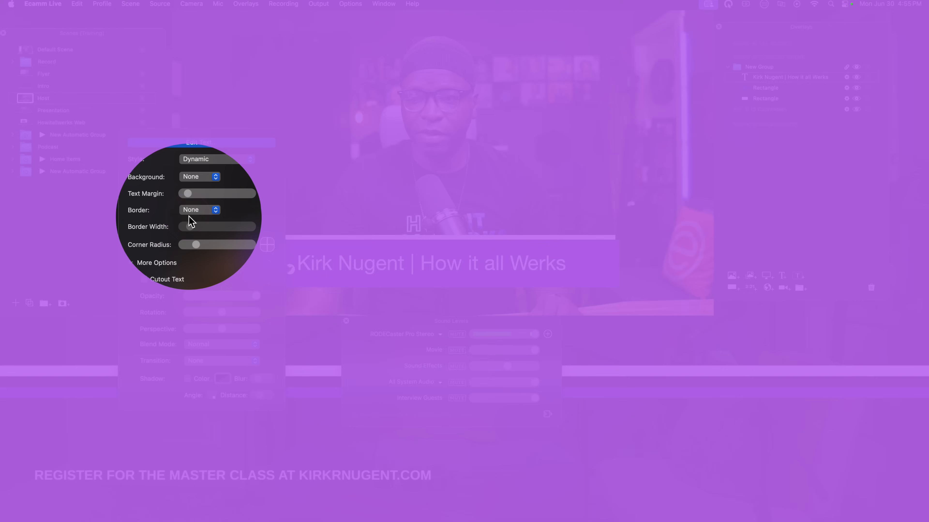
Expand the additional options for the lower third's text, try a reduced Opacity and restore it to full.
left_click(209, 331)
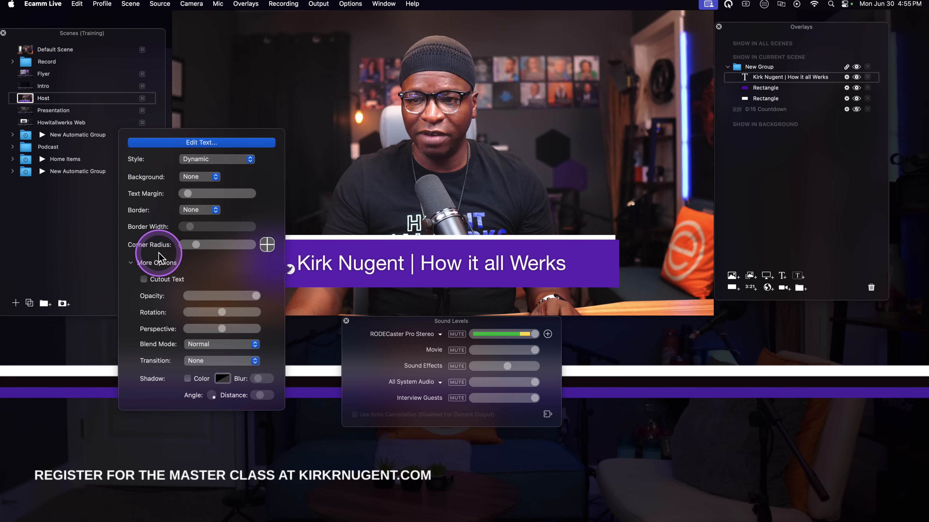
left_click(130, 262)
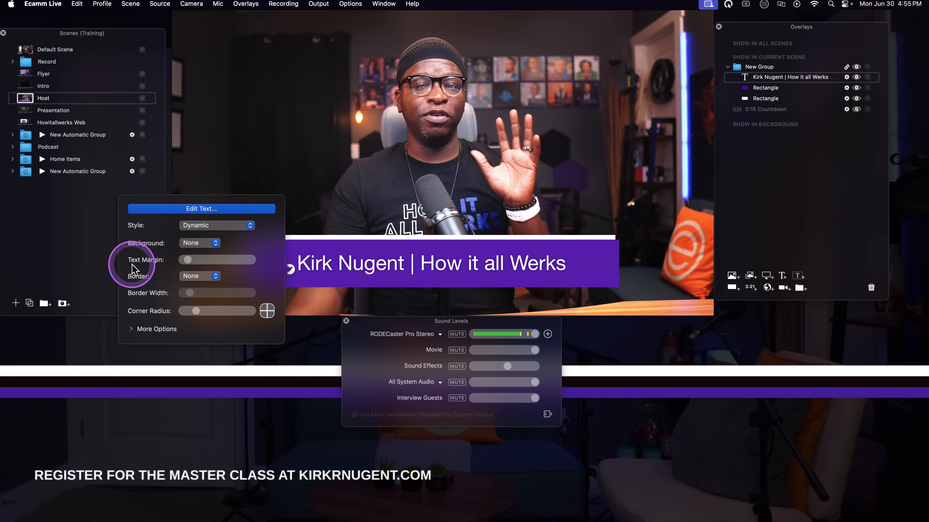
left_click(134, 329)
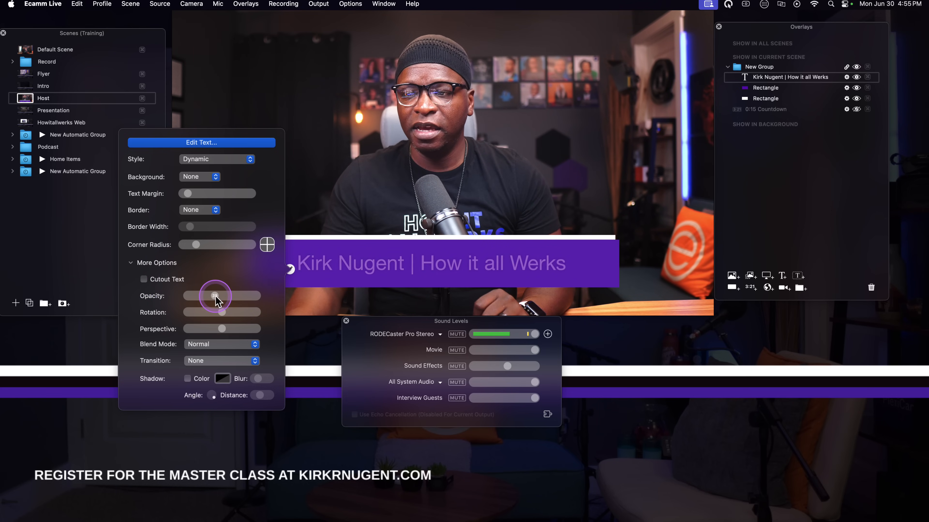
left_click_drag(216, 300, 267, 301)
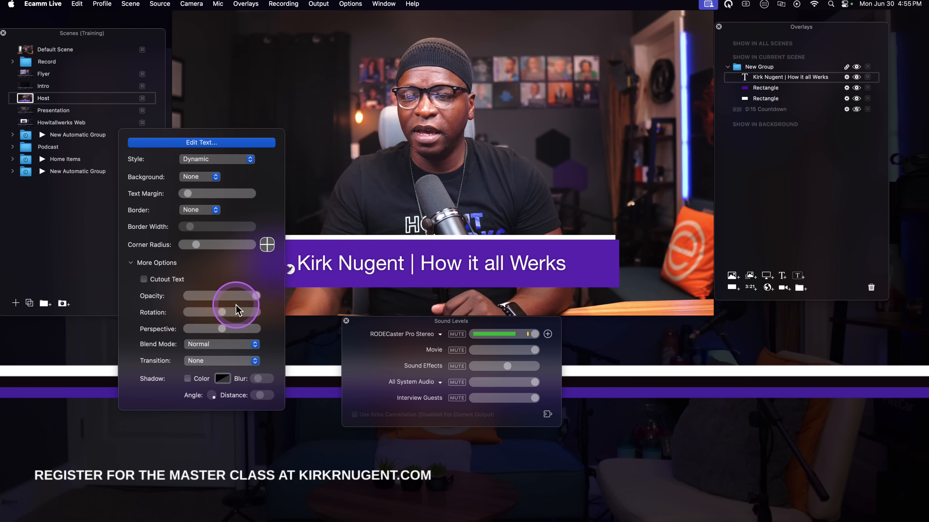
Try the Rotation and Perspective settings on the lower third's text and return both to the centre.
mouse_move(222, 312)
left_mouse_down()
mouse_move(207, 315)
mouse_move(234, 313)
mouse_move(222, 313)
left_mouse_up()
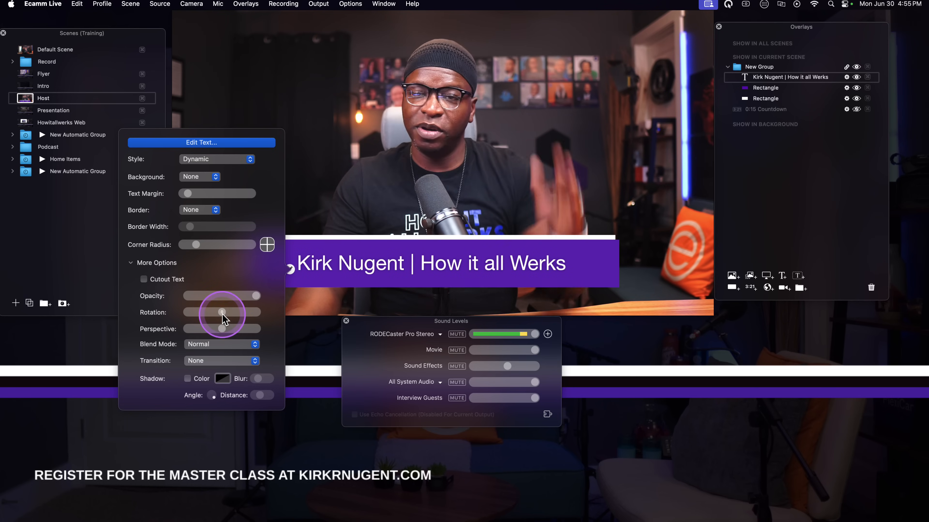
left_click_drag(222, 329, 199, 330)
left_click_drag(202, 331, 223, 332)
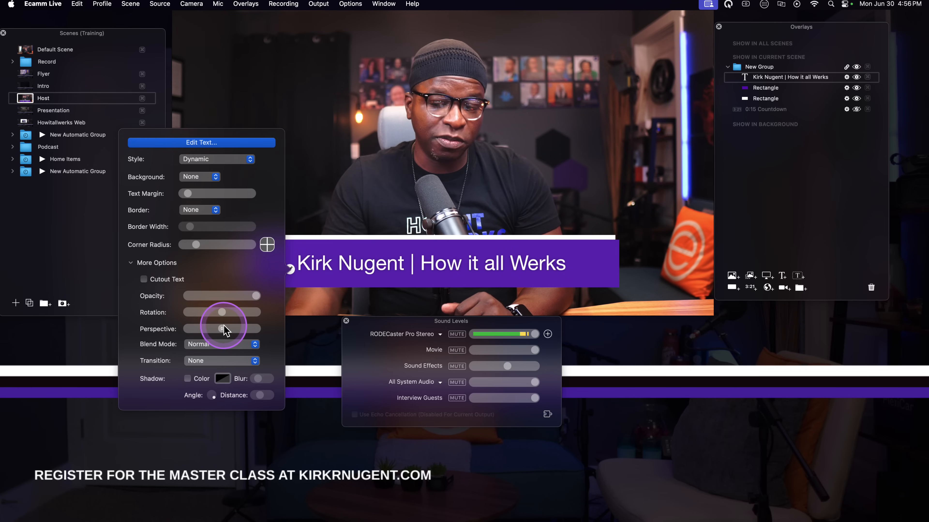
Try the Darken, Multiply, Color Burn and Linear Burn blend modes on the lower third's text and set it back to Normal.
left_click(220, 345)
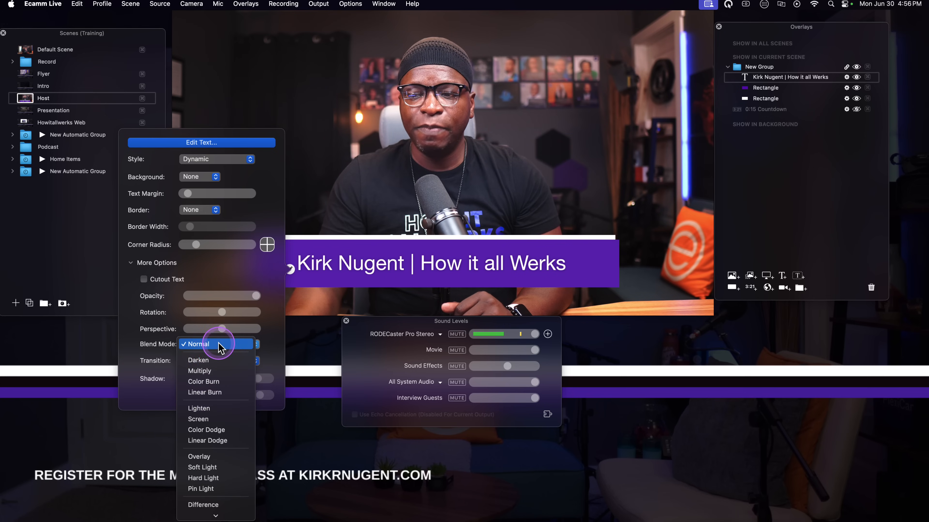
left_click(218, 360)
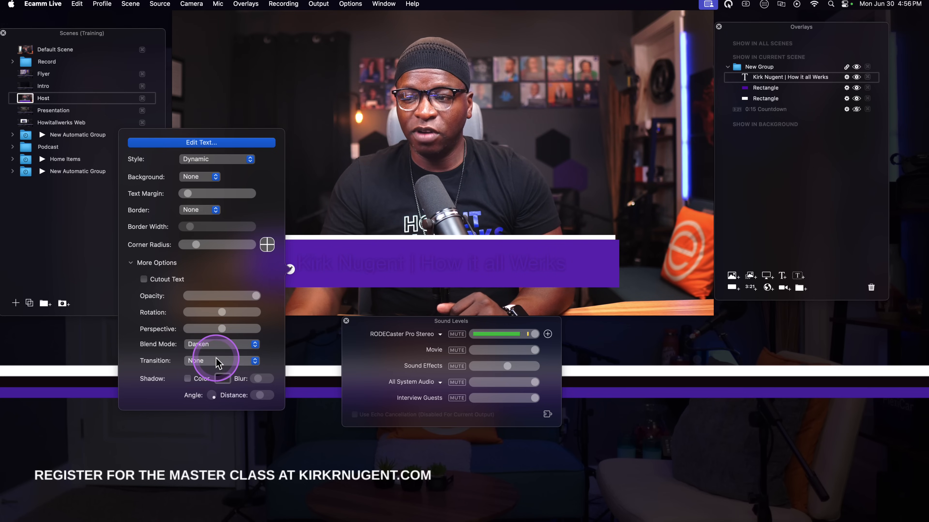
left_click(220, 345)
left_click(216, 355)
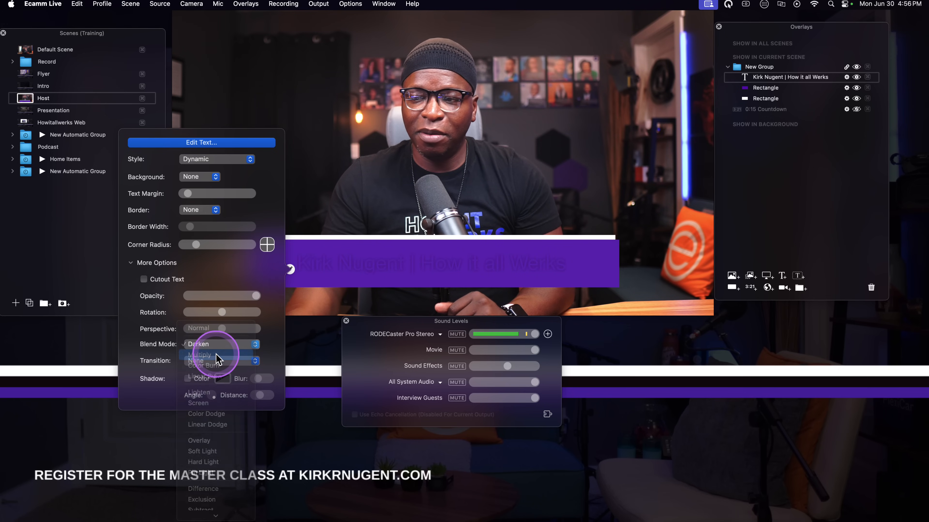
left_click(219, 346)
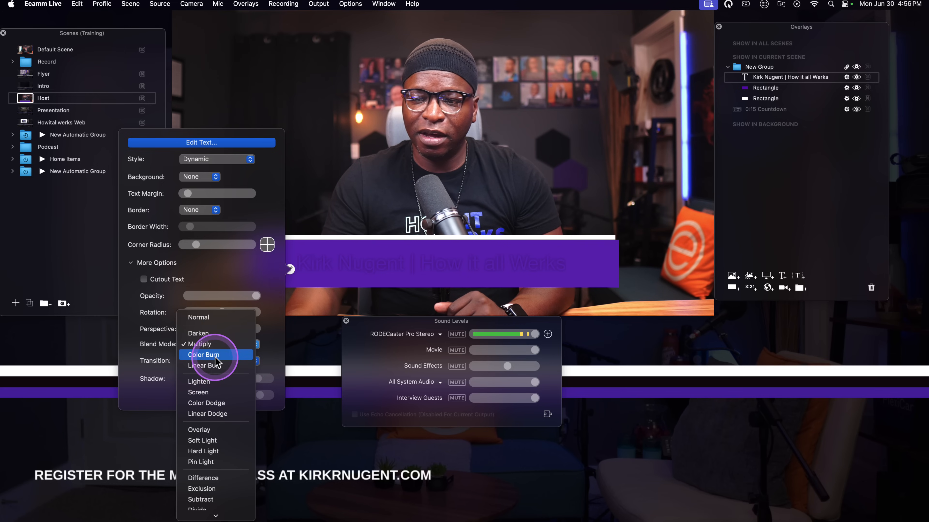
left_click(215, 357)
left_click(217, 344)
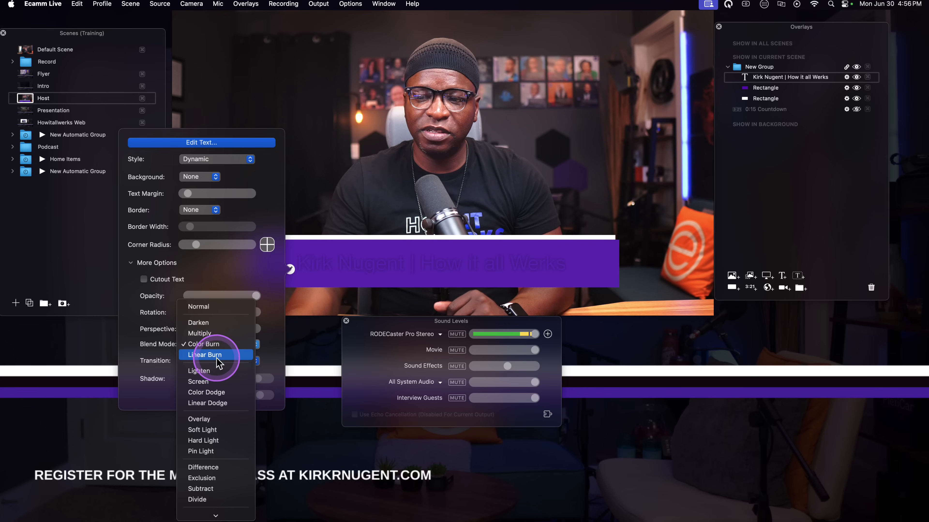
left_click(219, 356)
left_click(220, 350)
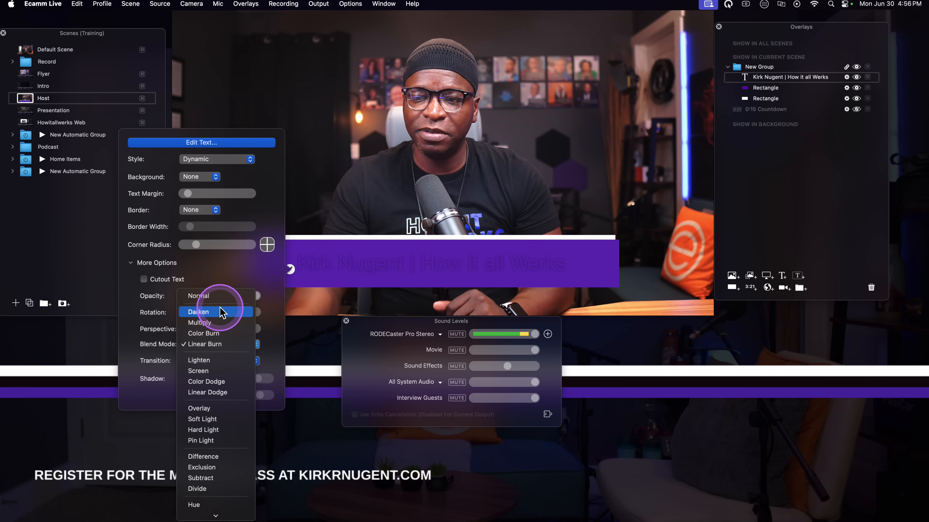
left_click(218, 297)
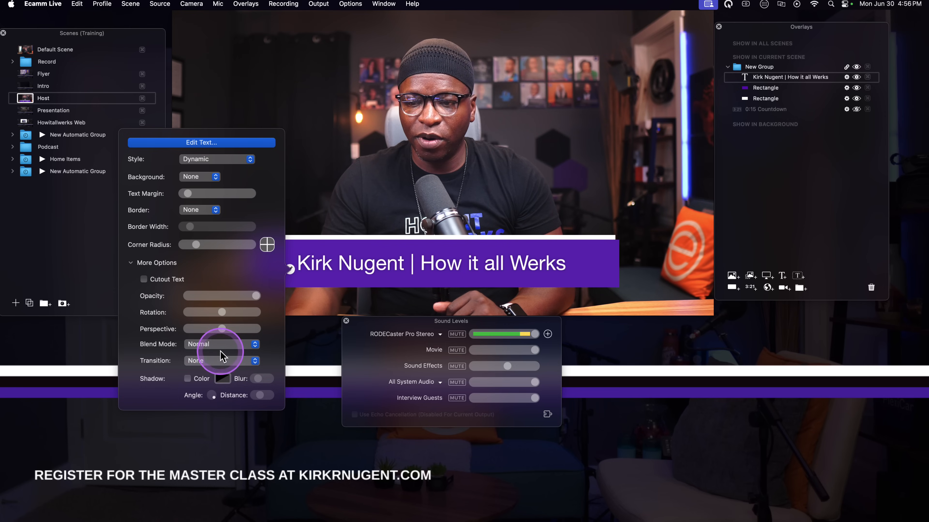
Review the Fly In and Spin In transition options for the lower third's text, keeping None.
left_click(212, 360)
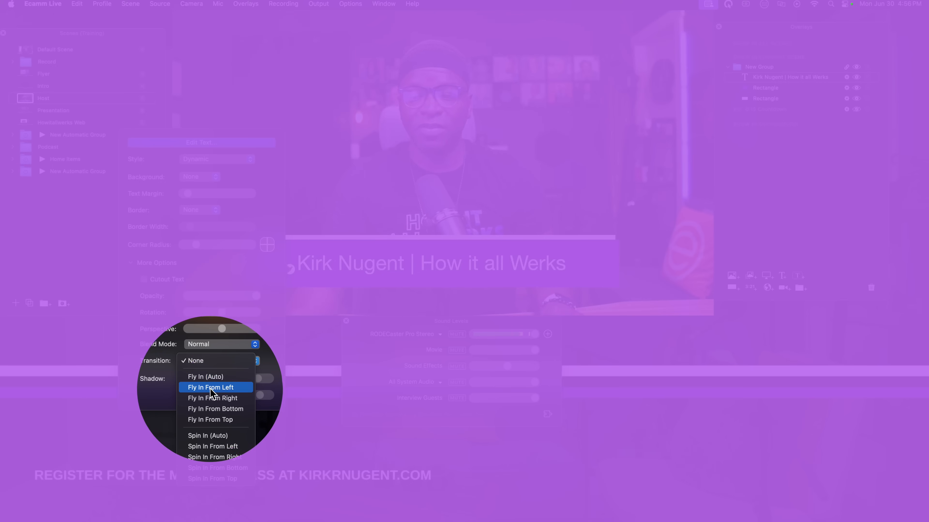
left_click(216, 377)
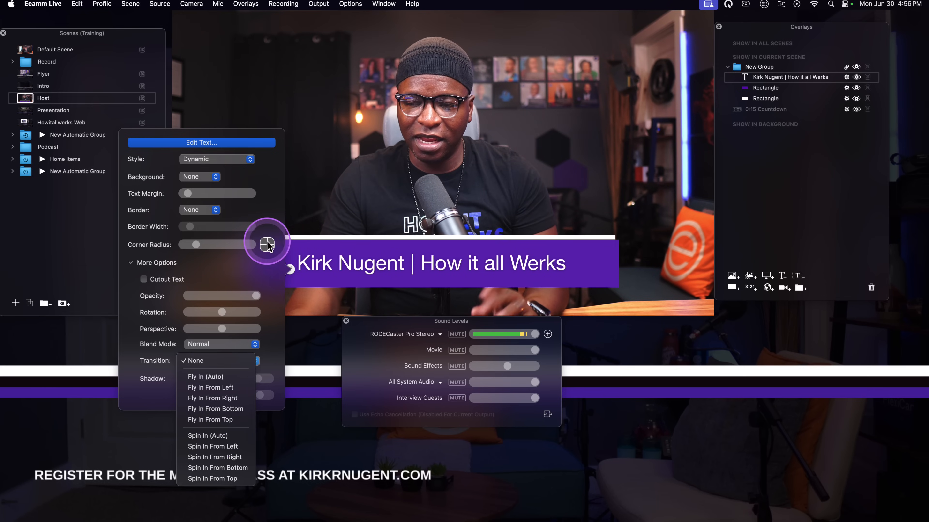
left_click(232, 262)
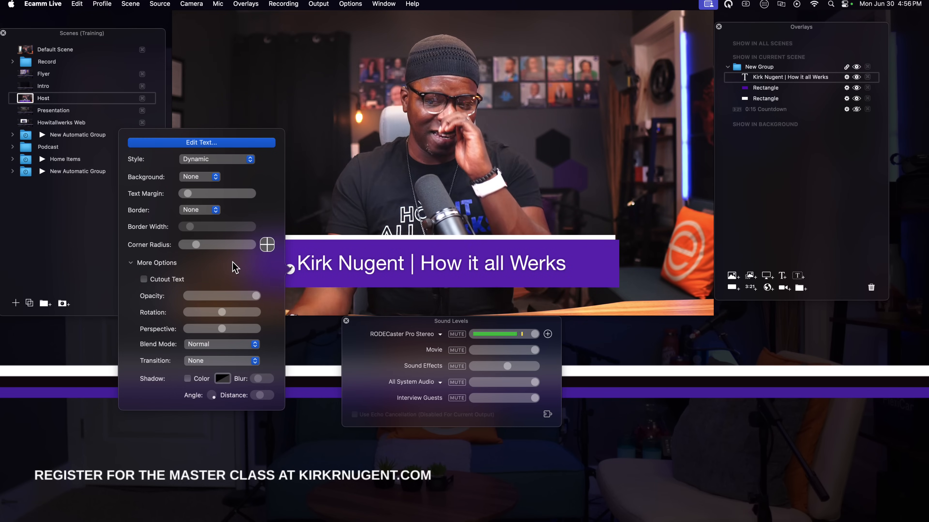
left_click(203, 361)
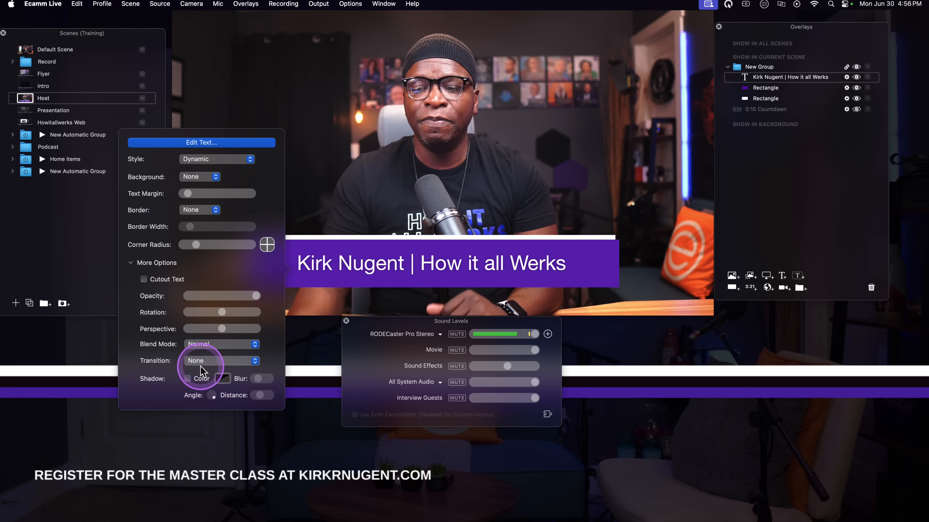
Turn on the Shadow for the lower third's text, adjust its angle, increase its distance slightly and close the overlay settings.
left_click(187, 378)
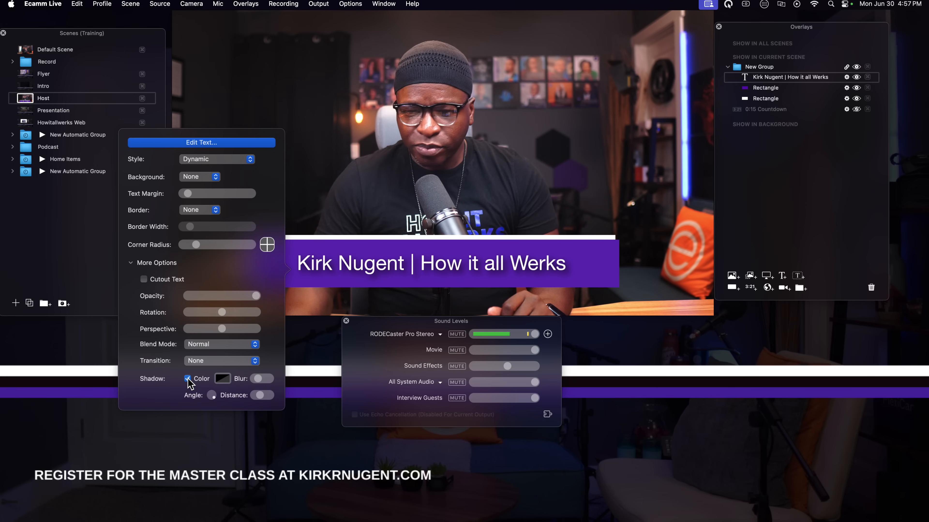
left_click(214, 395)
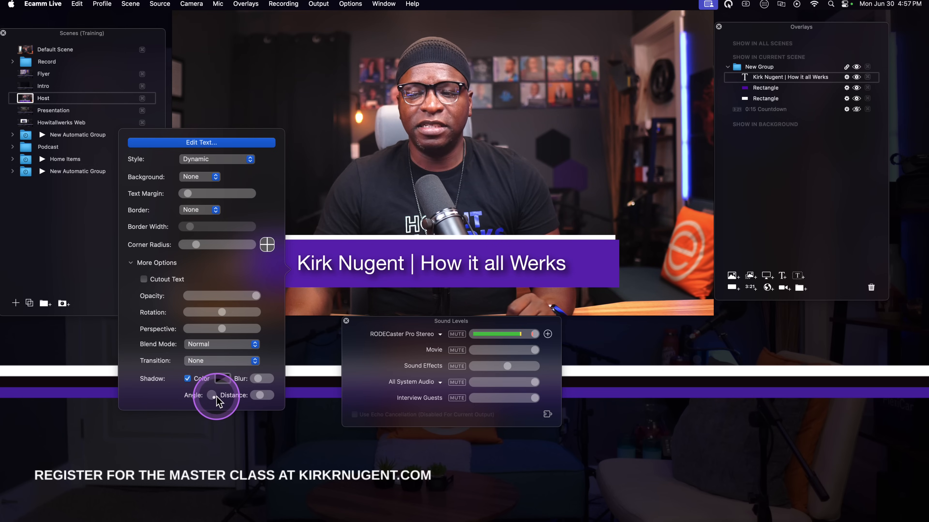
left_click_drag(209, 399, 216, 400)
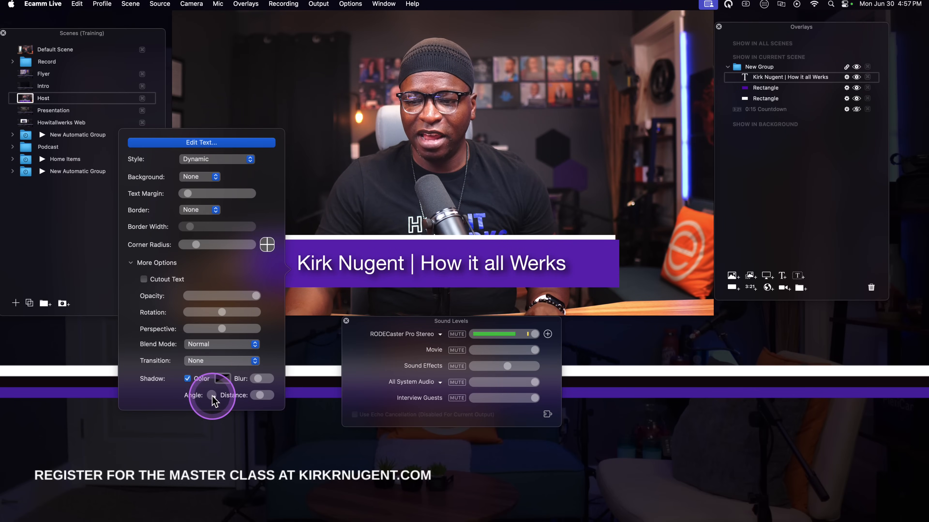
left_click_drag(212, 397, 216, 395)
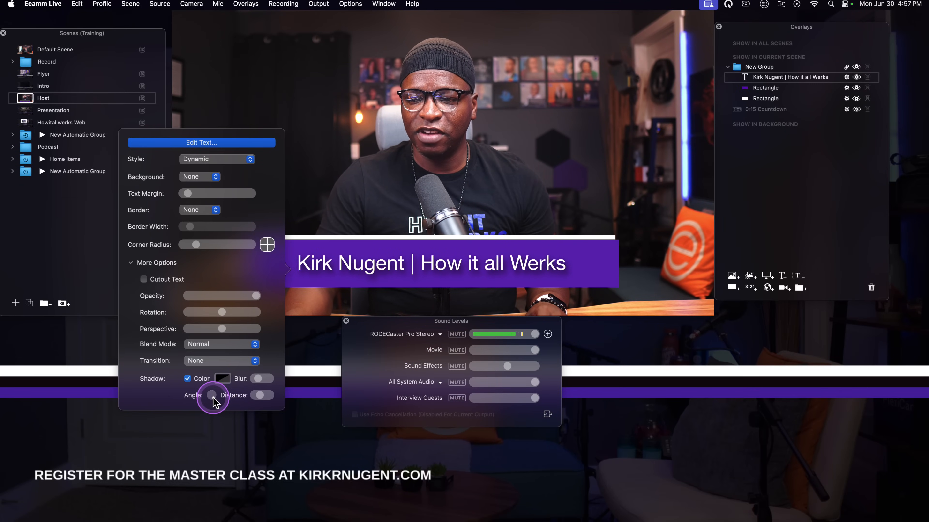
left_click_drag(257, 393, 268, 395)
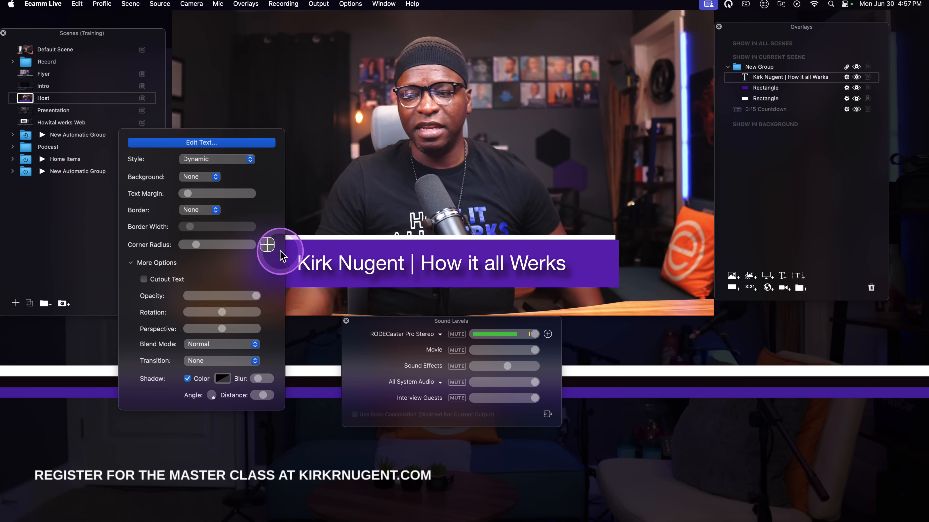
left_click(292, 271)
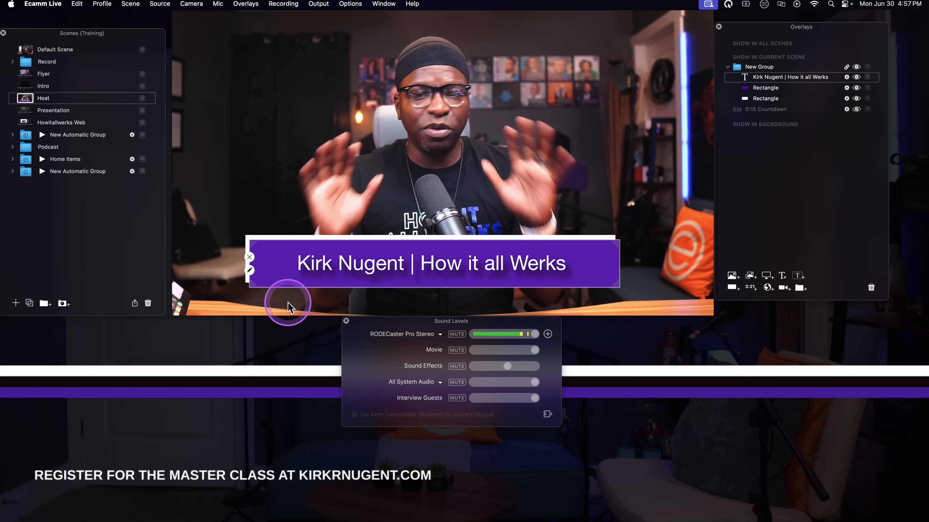
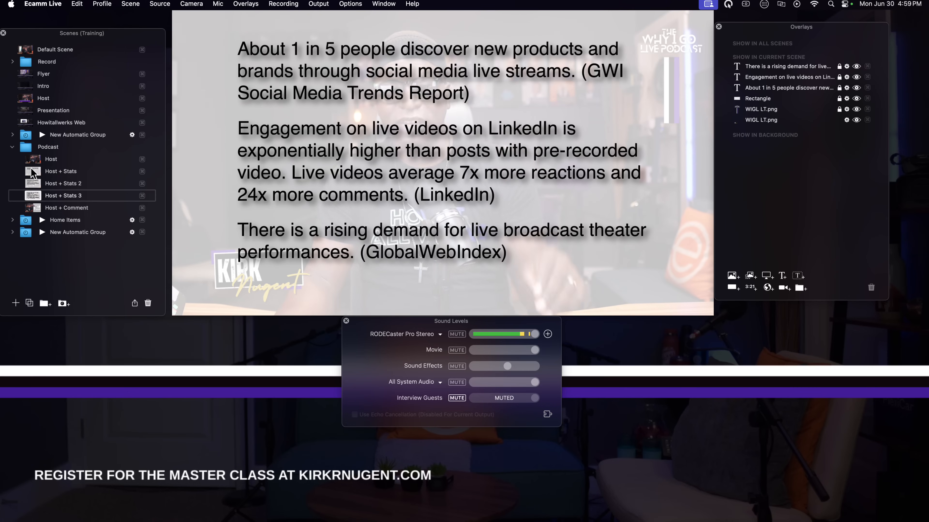
Run the Podcast folder's Host + Stats scene, then show the home entertainment and 45% statistic text overlays and hide both again.
left_click(31, 170)
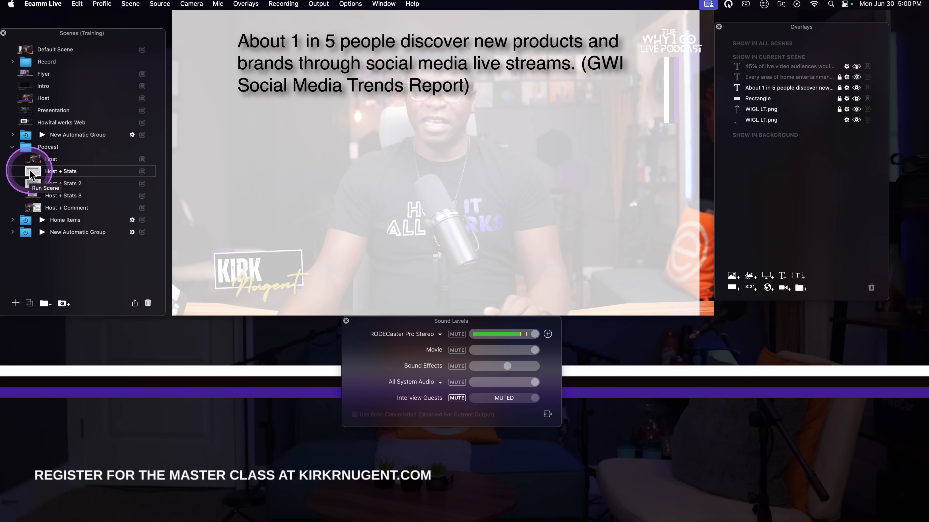
left_click(592, 90)
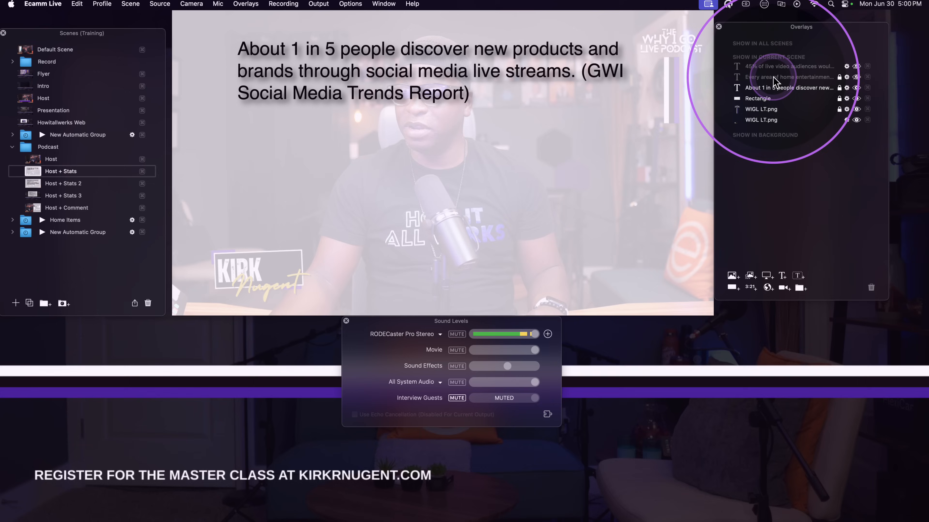
left_click(856, 77)
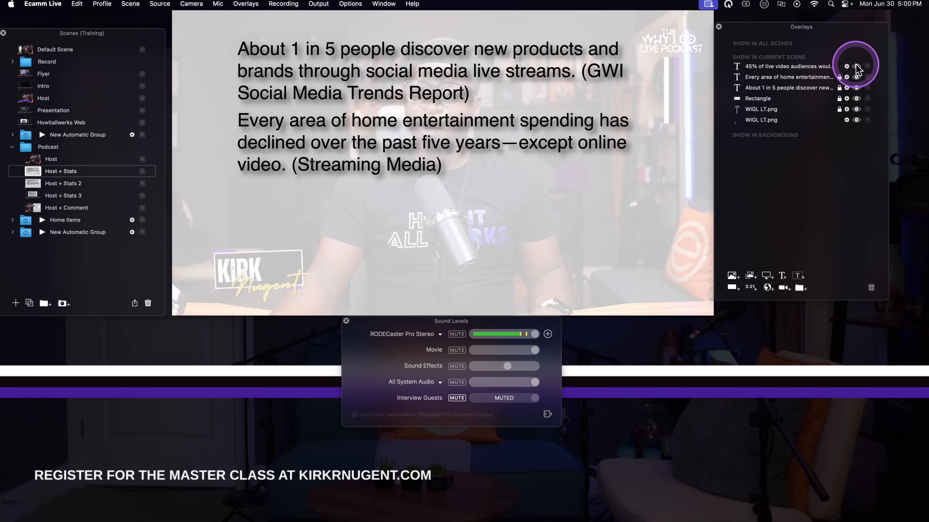
left_click(857, 66)
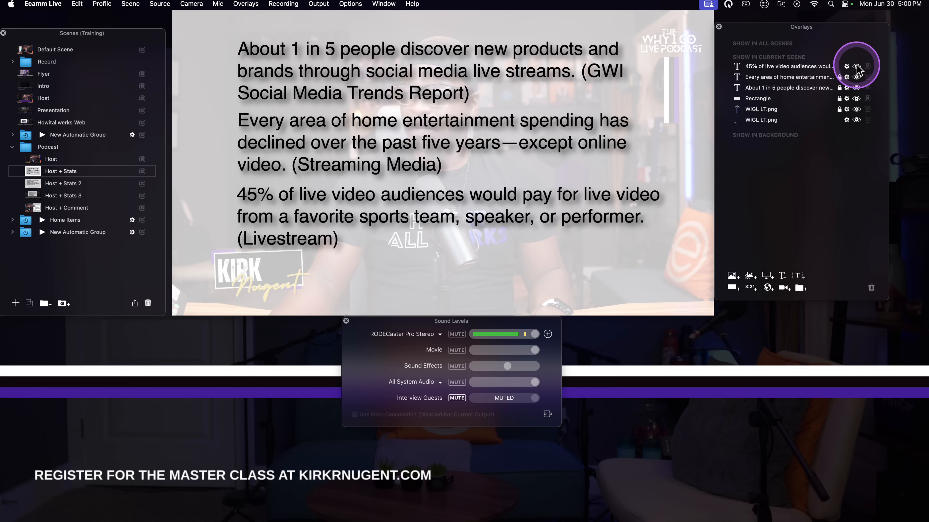
left_click(857, 66)
left_click(855, 78)
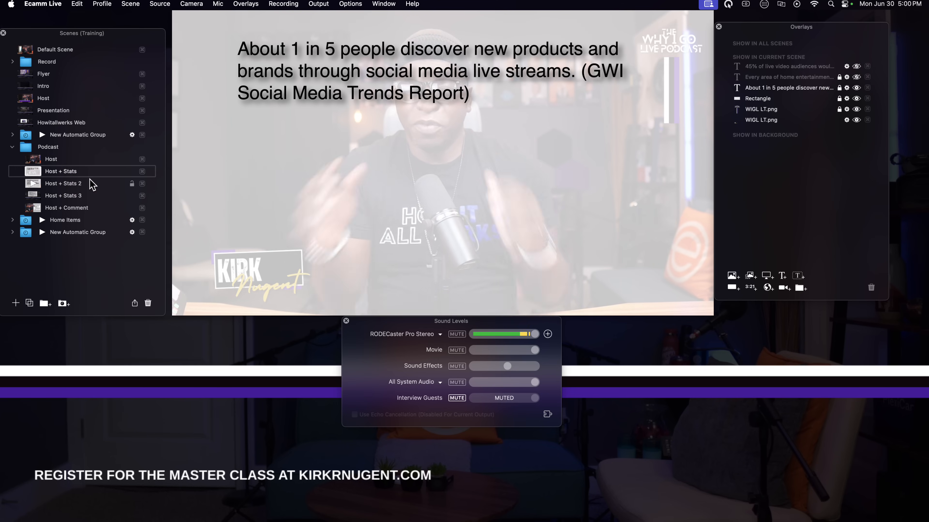
Hide the "About 1 in 5 people" text overlay in Host + Stats, and switch the Rectangle overlay off and back on.
left_click(38, 175)
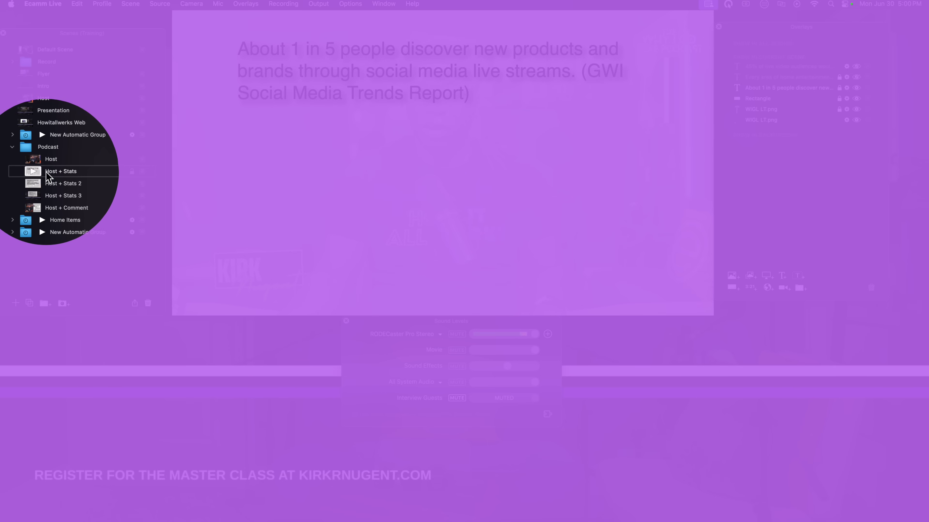
left_click(269, 150)
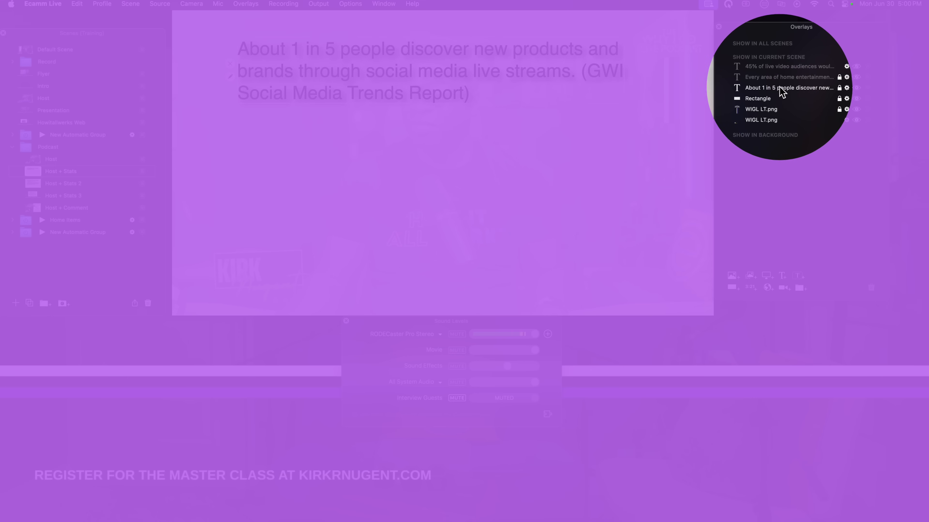
left_click(791, 119)
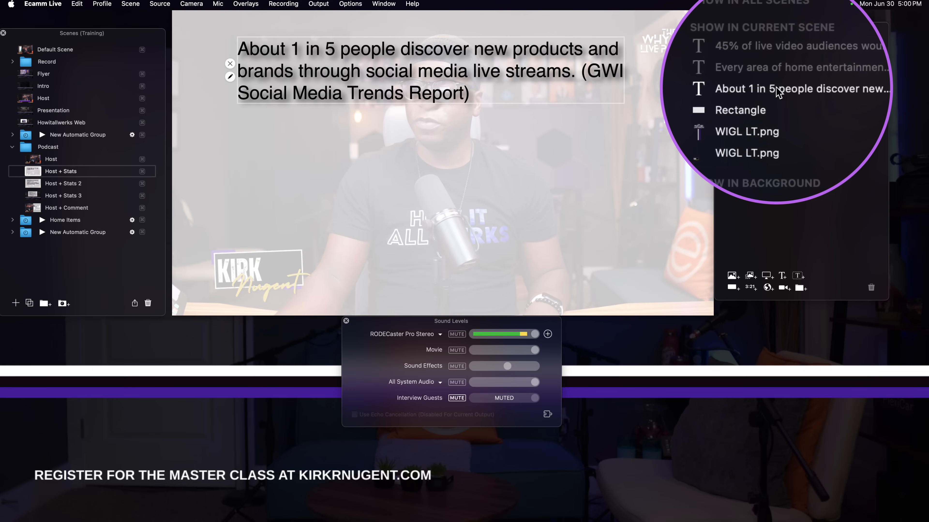
left_click(775, 87)
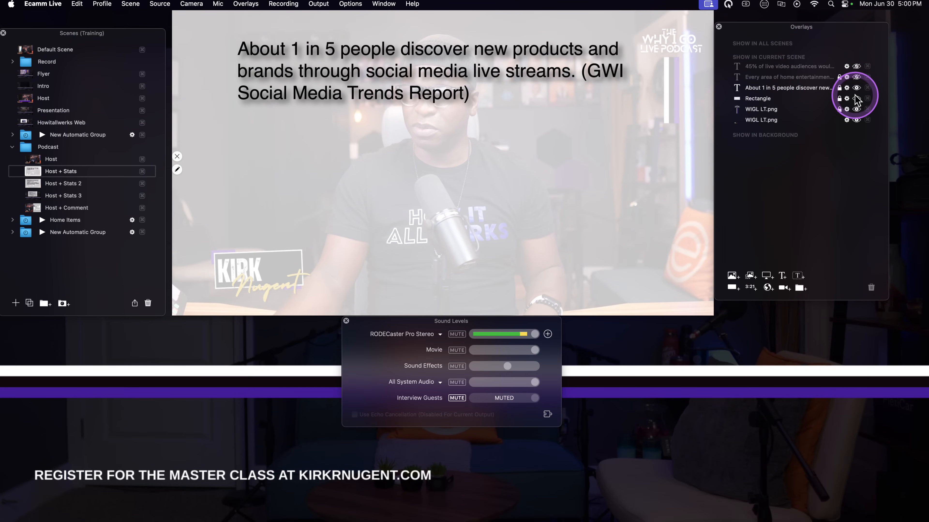
left_click(857, 87)
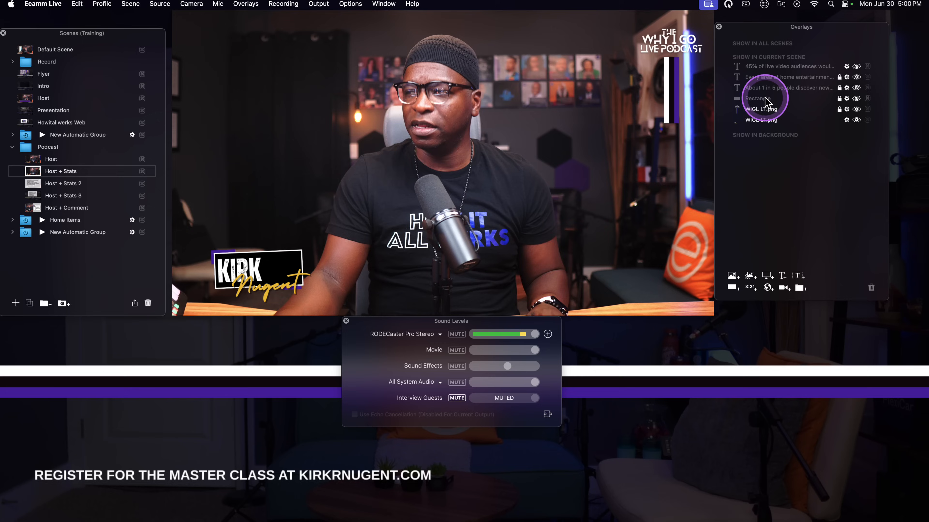
left_click(856, 98)
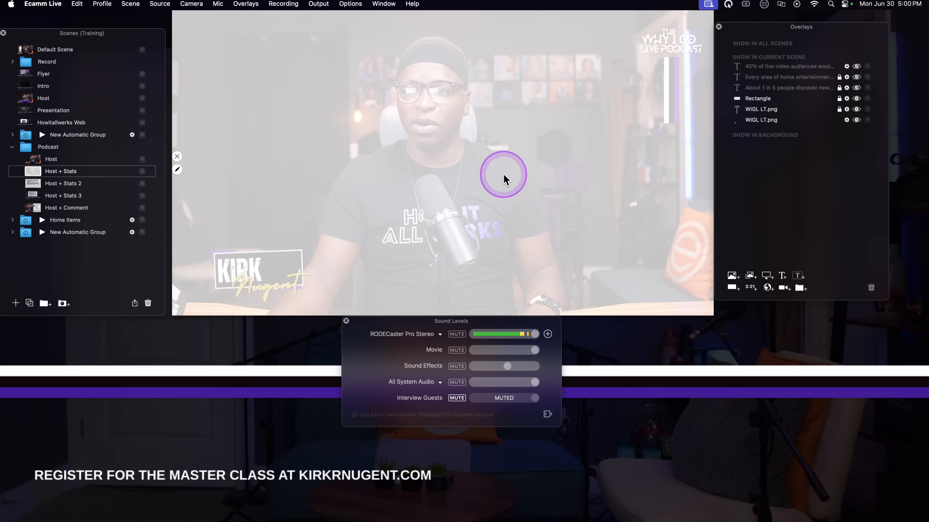
Open the Rectangle overlay's settings, lower its opacity slightly, return it to full and close the settings.
left_click(177, 170)
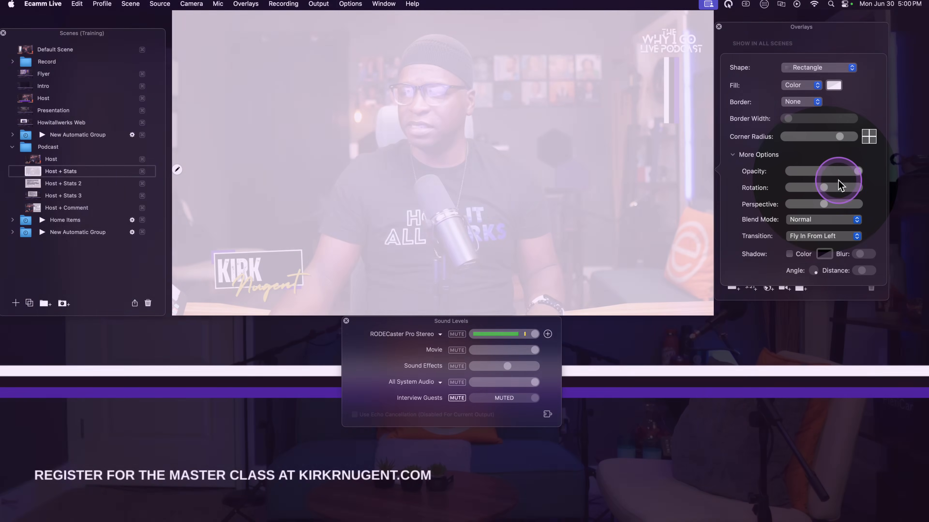
mouse_move(857, 175)
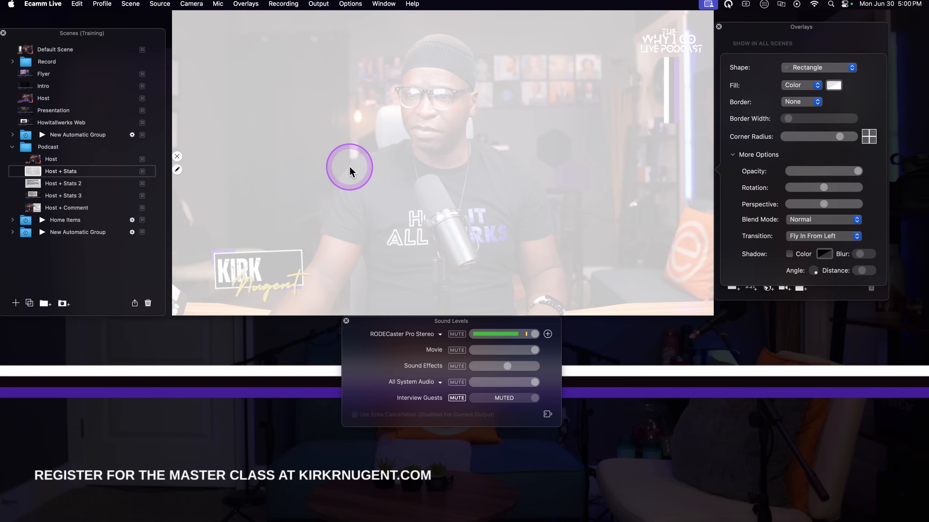
left_click(176, 170)
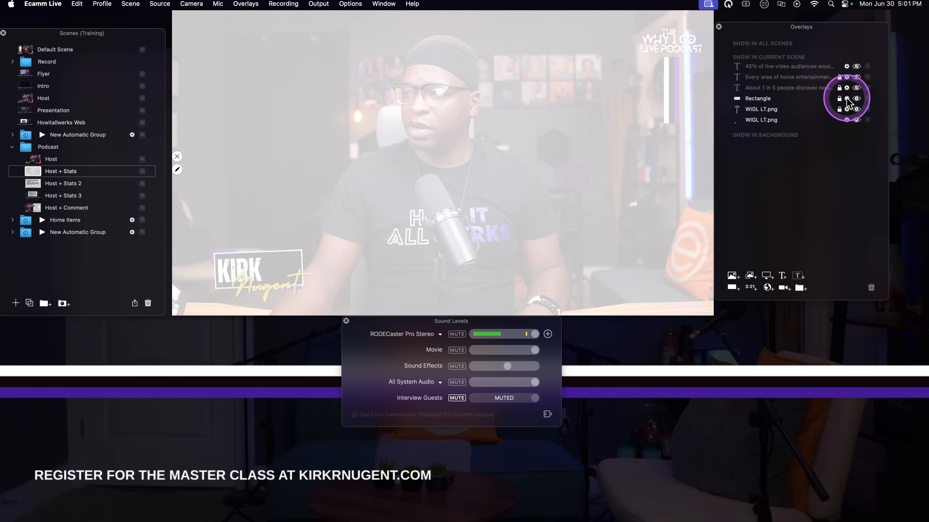
left_click(846, 97)
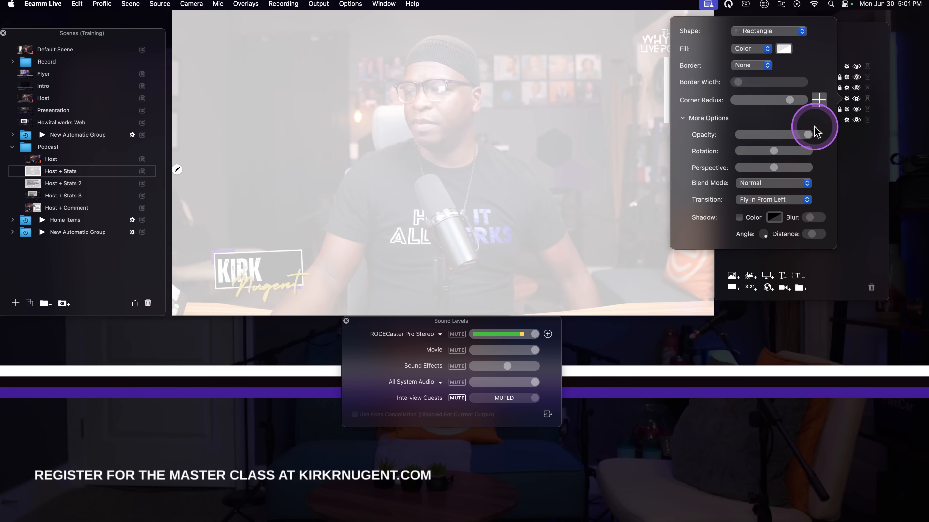
mouse_move(807, 136)
left_mouse_down()
mouse_move(728, 138)
mouse_move(824, 145)
mouse_move(791, 139)
left_mouse_up()
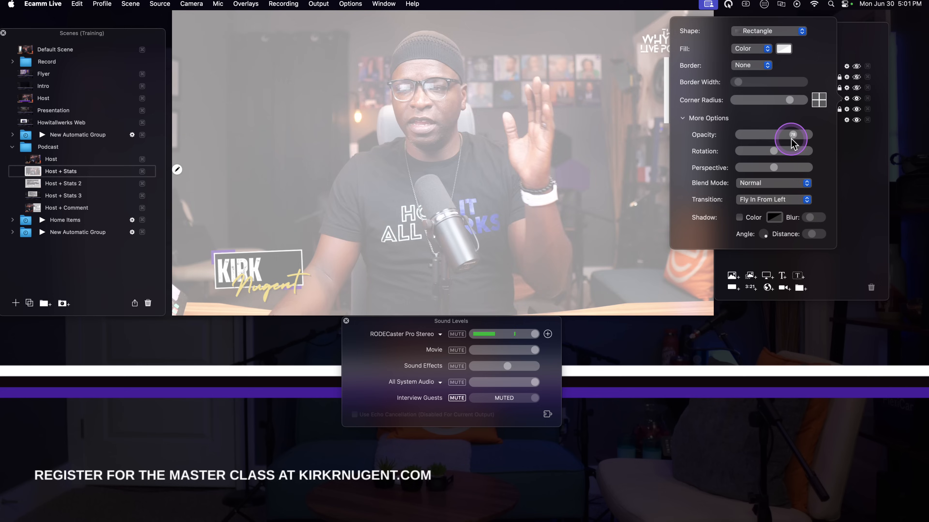
mouse_move(788, 139)
left_mouse_down()
mouse_move(829, 141)
mouse_move(795, 138)
mouse_move(813, 140)
left_mouse_up()
left_click(845, 106)
Switch the Rectangle overlay in Host + Stats off and back on, and show the "About 1 in 5 people" text overlay.
left_click(856, 99)
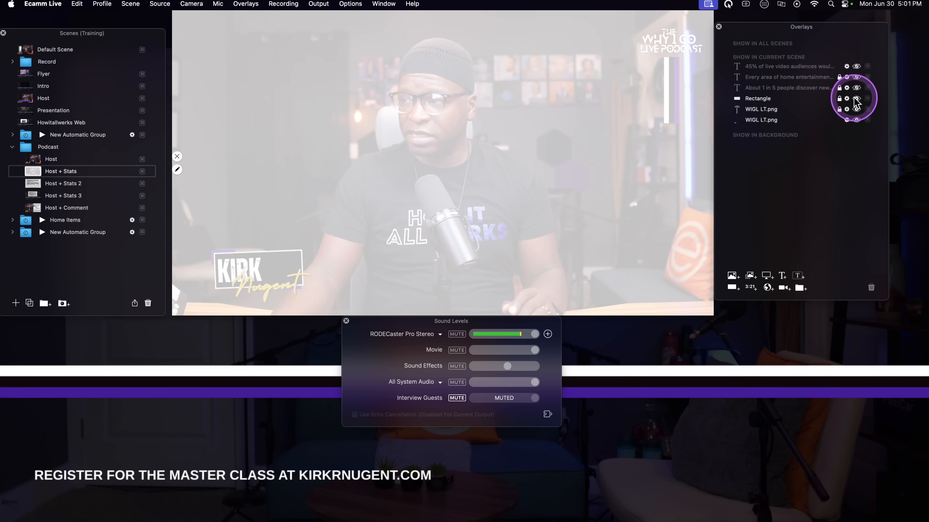
left_click(857, 98)
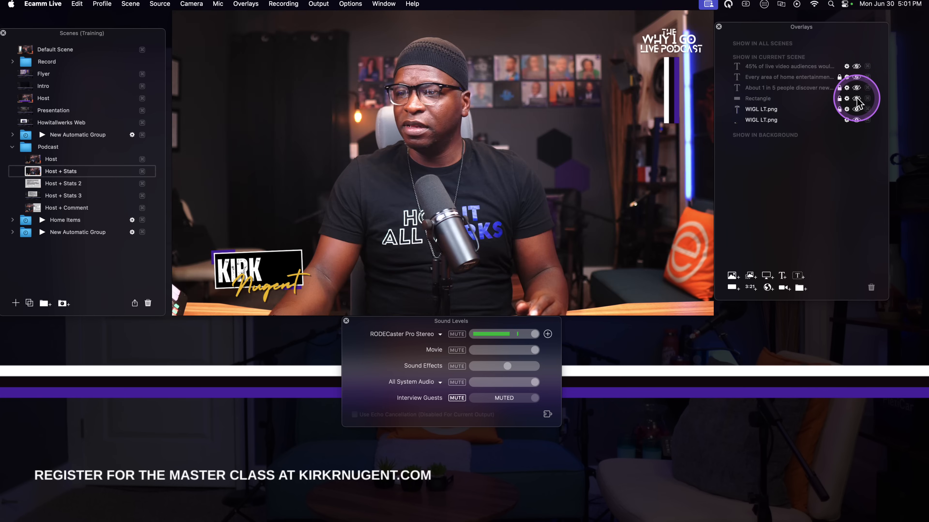
left_click(856, 98)
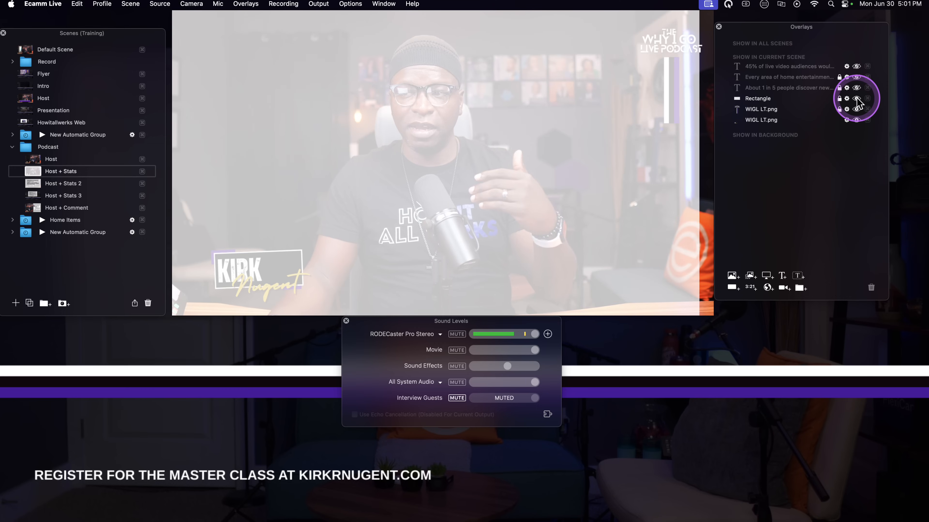
left_click(855, 96)
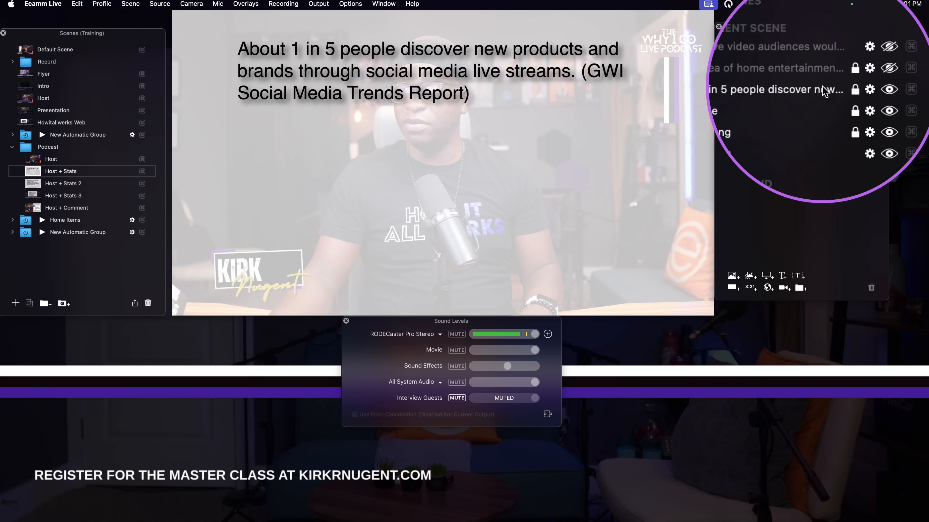
Unlock the "About 1 in 5 people" text overlay, try moving it slightly up and to the left, and undo the move.
left_click(501, 66)
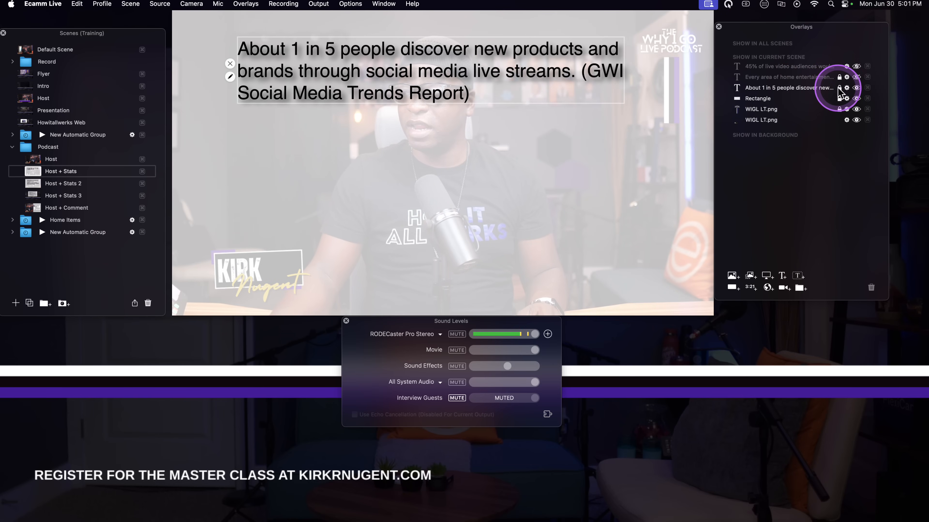
left_click_drag(474, 52, 452, 43)
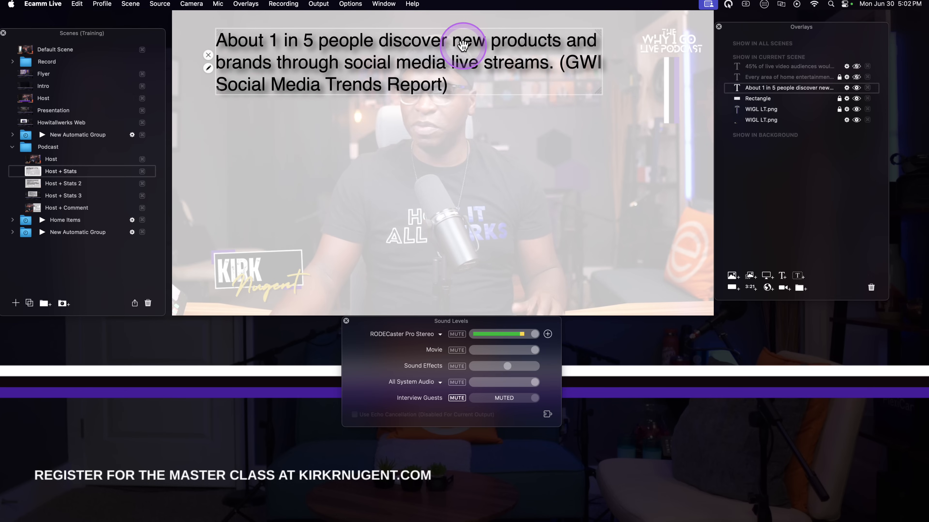
key("super+z")
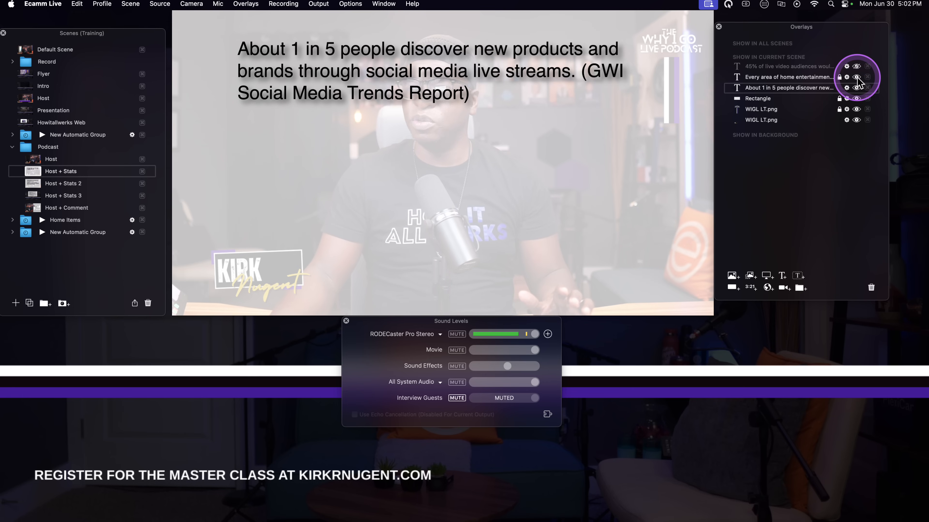
Show the home entertainment and 45% statistic text overlays while reviewing the "About 1 in 5 people" overlay's settings, and hide both again.
left_click(856, 66)
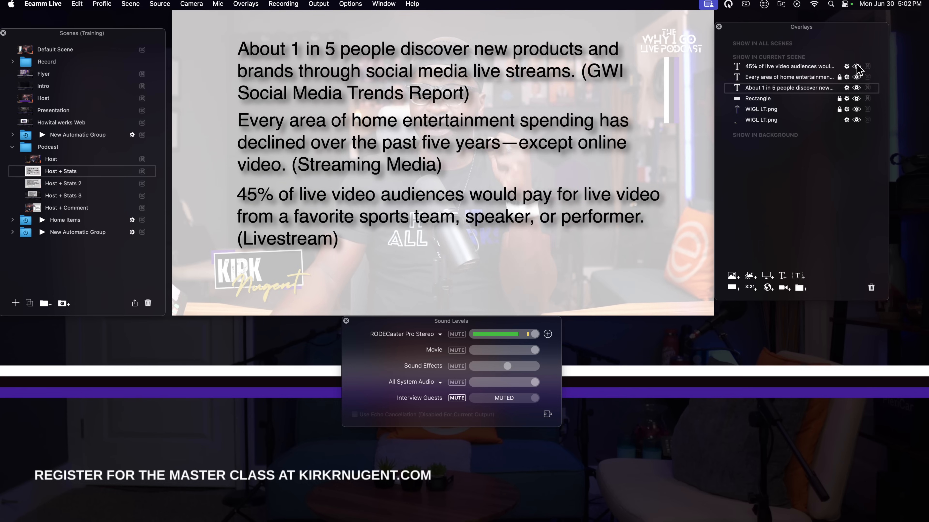
left_click(852, 97)
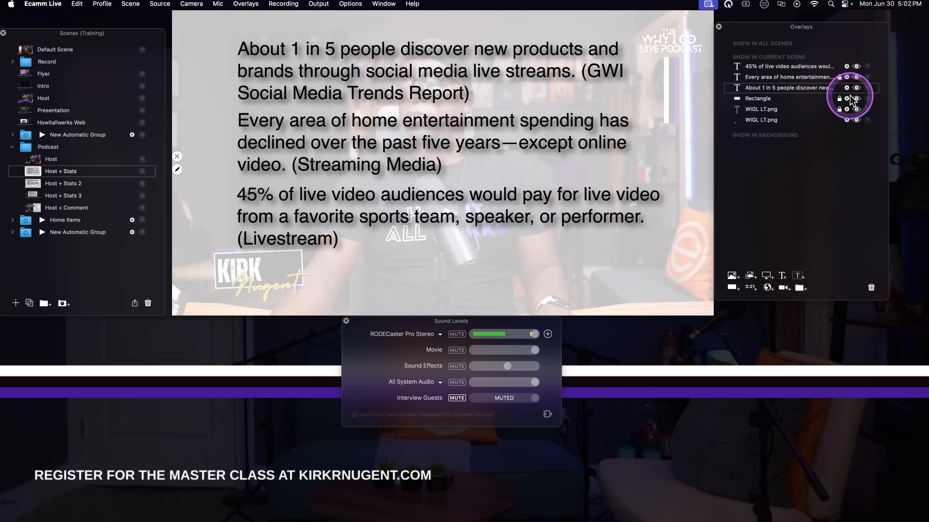
left_click(847, 88)
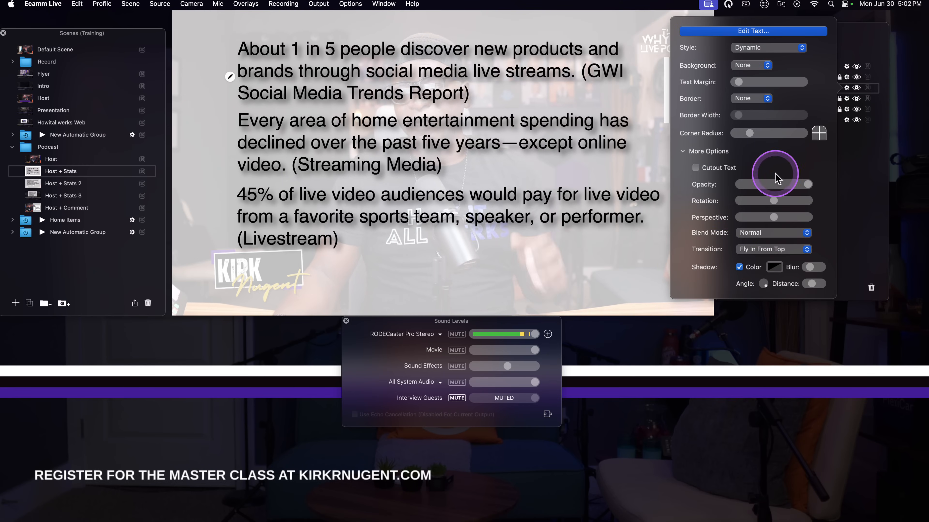
left_click(846, 89)
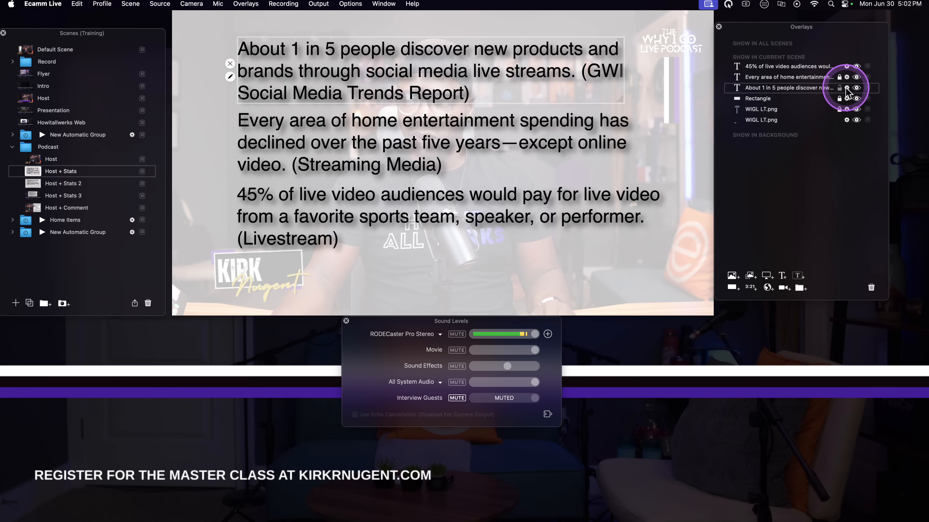
left_click(857, 77)
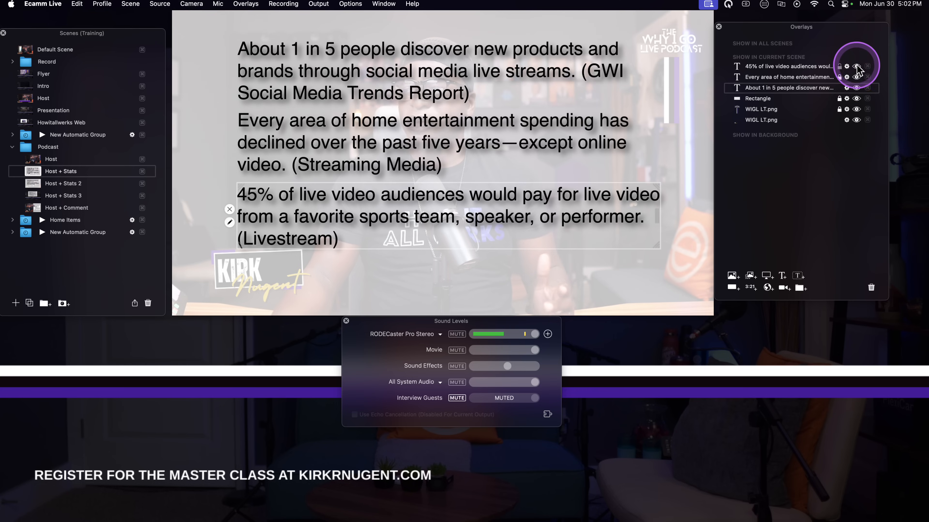
left_click(856, 67)
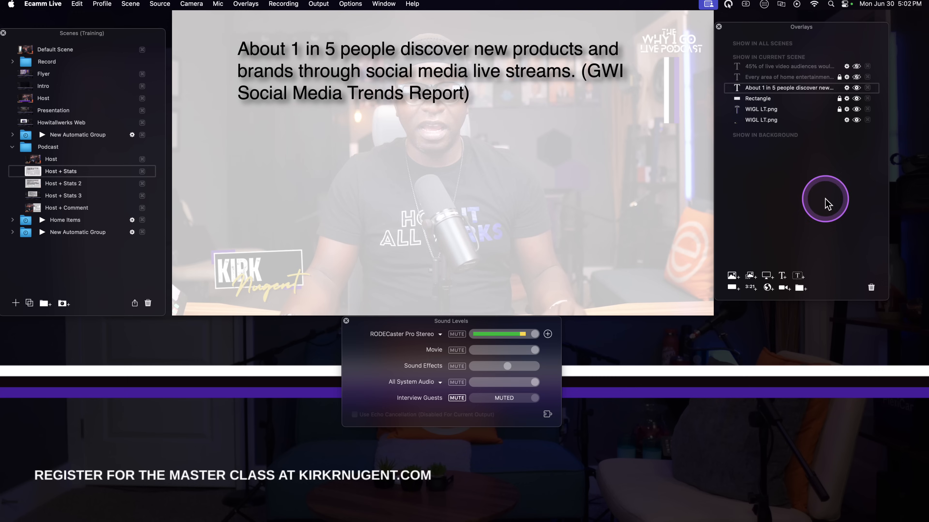
Run the Podcast folder's Host scene and step through Host + Stats, Host + Stats 2 and Host + Stats 3.
left_click(34, 160)
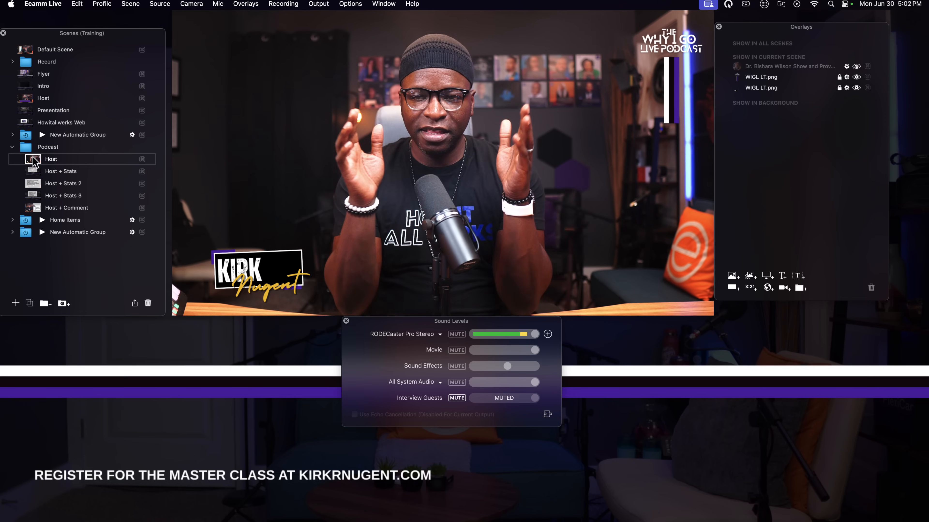
key("Down")
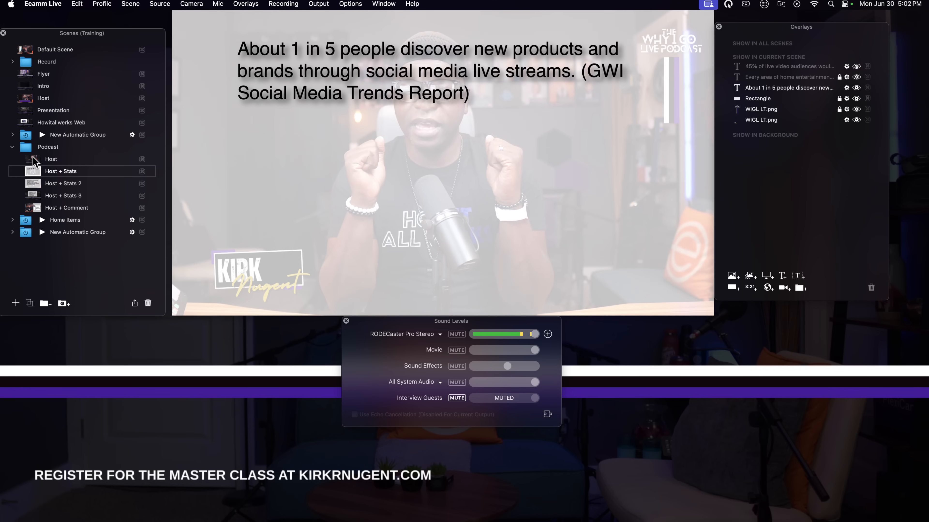
key("Down")
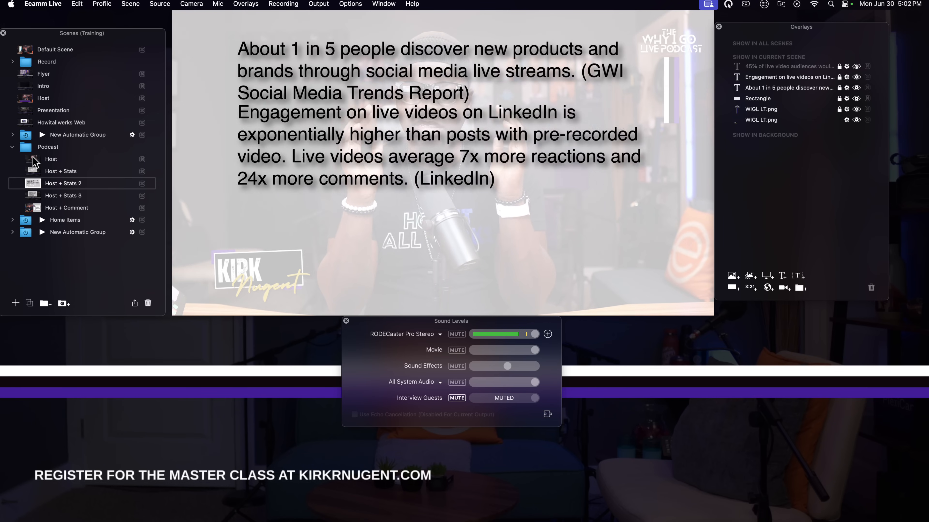
key("Down")
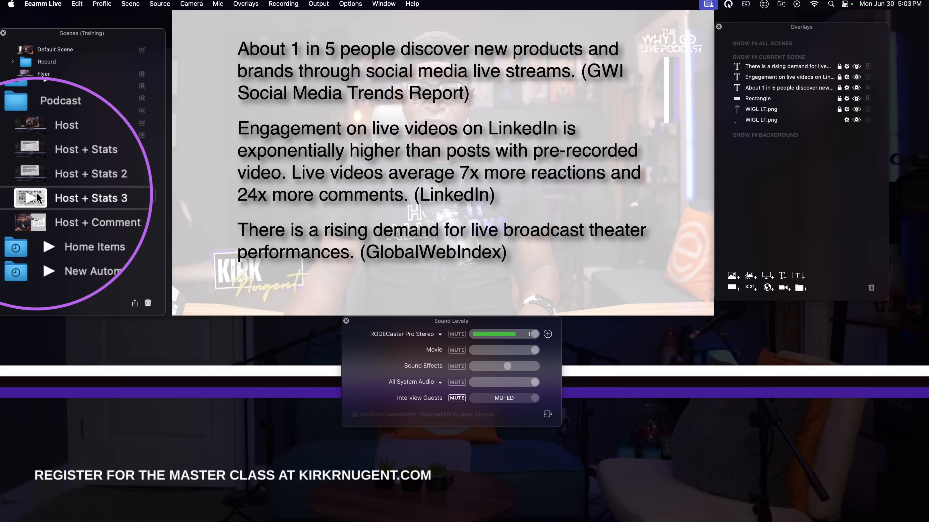
Replay Host + Stats, Host + Stats 2 and Host + Stats 3 in order, and return to the Default Scene.
left_click(35, 172)
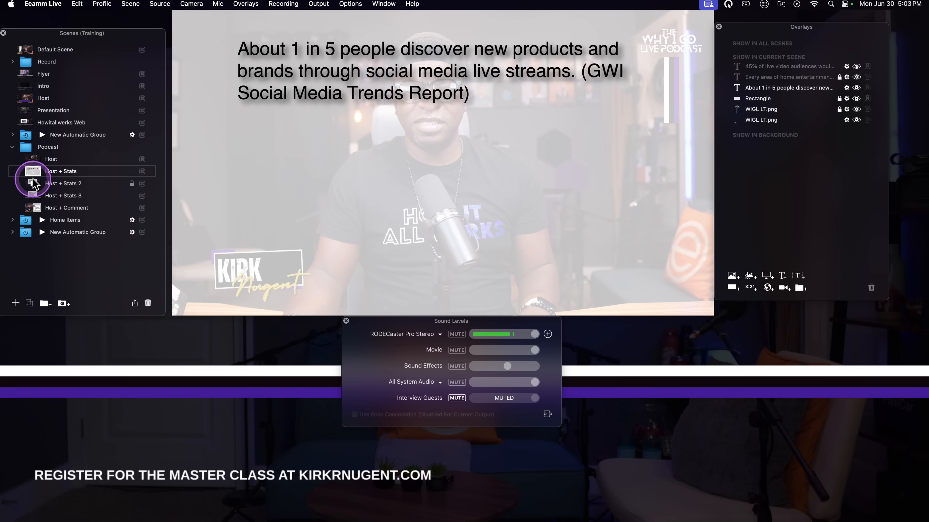
left_click(35, 184)
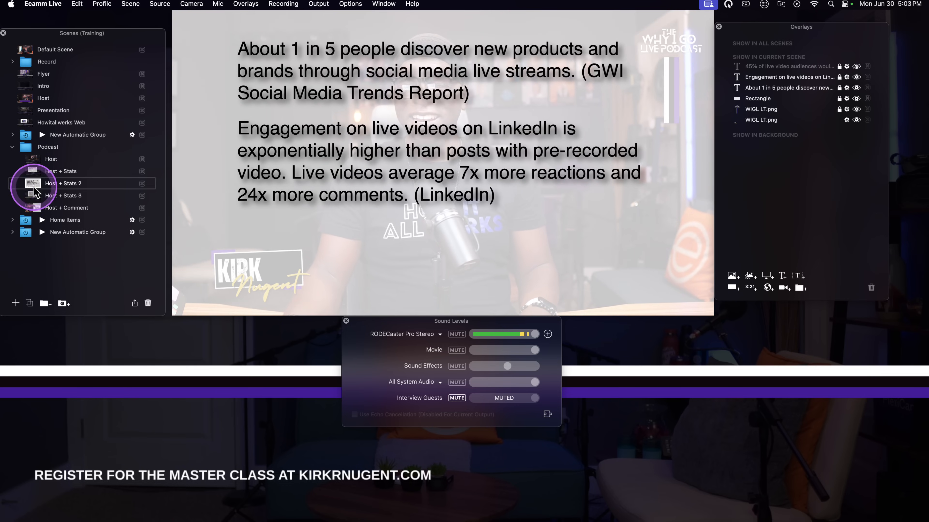
left_click(34, 195)
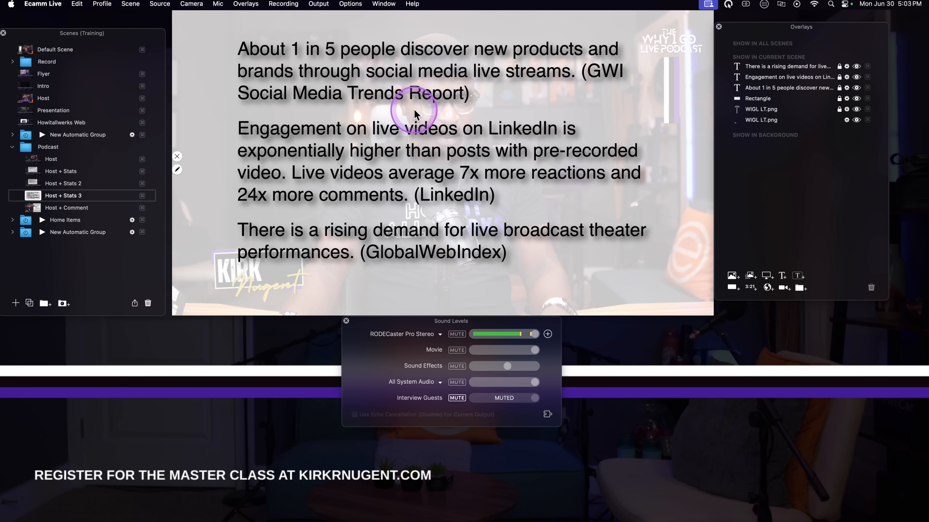
key("super+0")
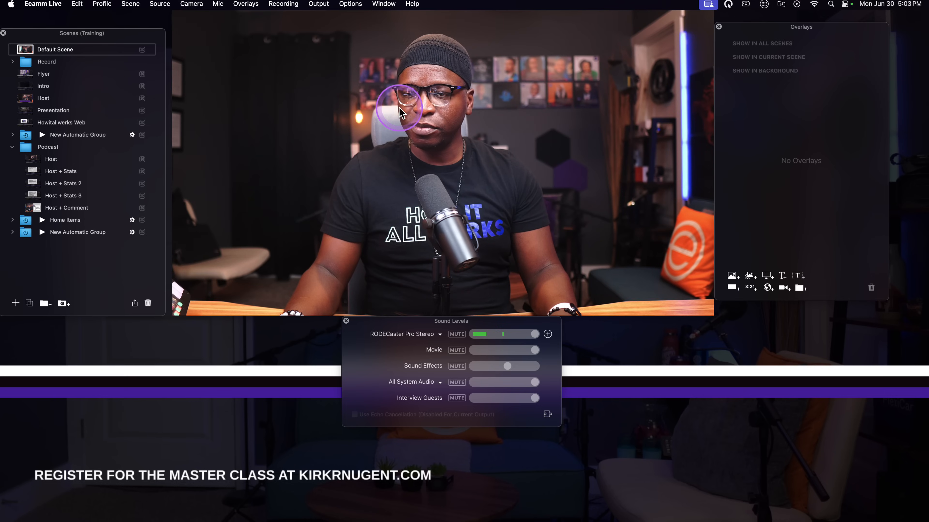
Compare the Podcast folder's Host scene with the Default Scene, and run Host + Stats.
left_click(32, 160)
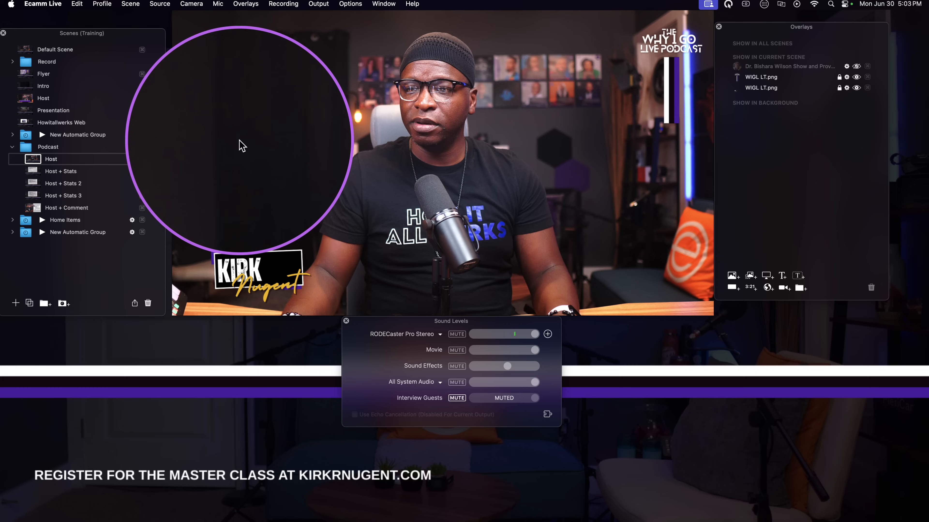
key("super+0")
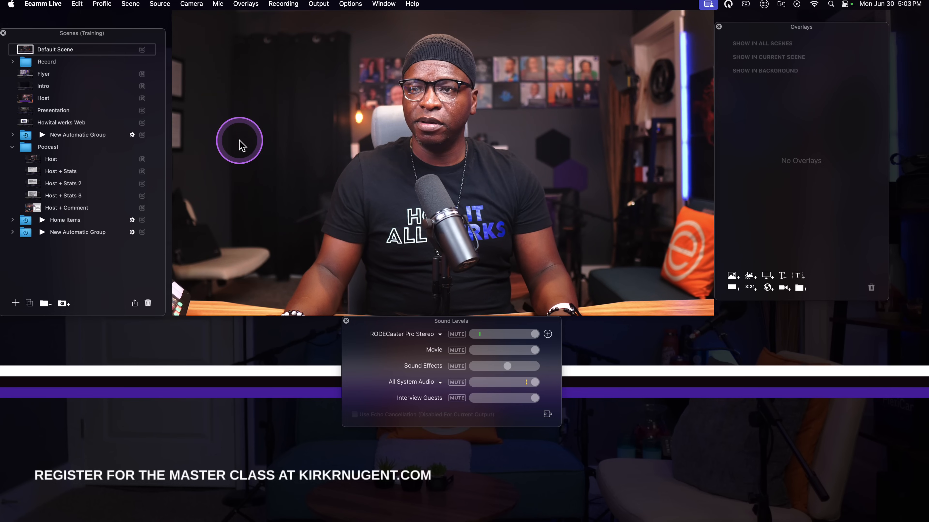
mouse_move(265, 182)
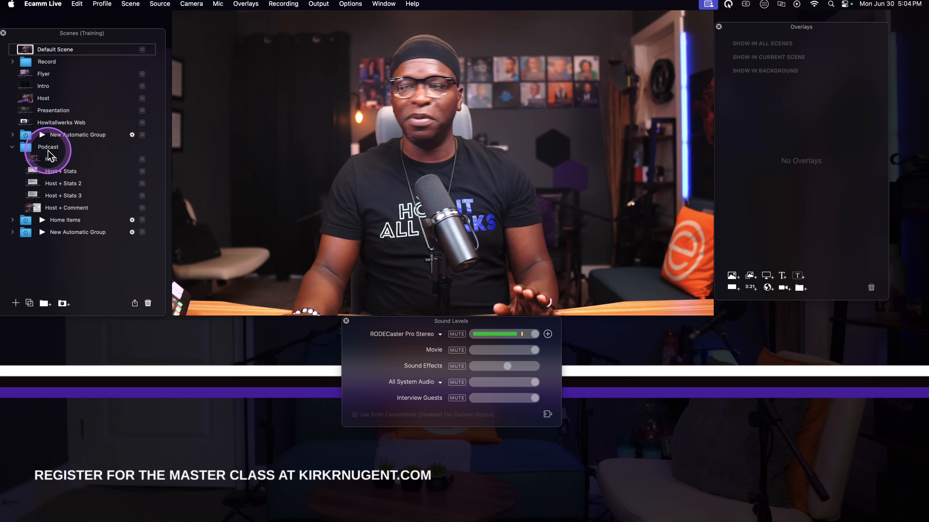
left_click(36, 172)
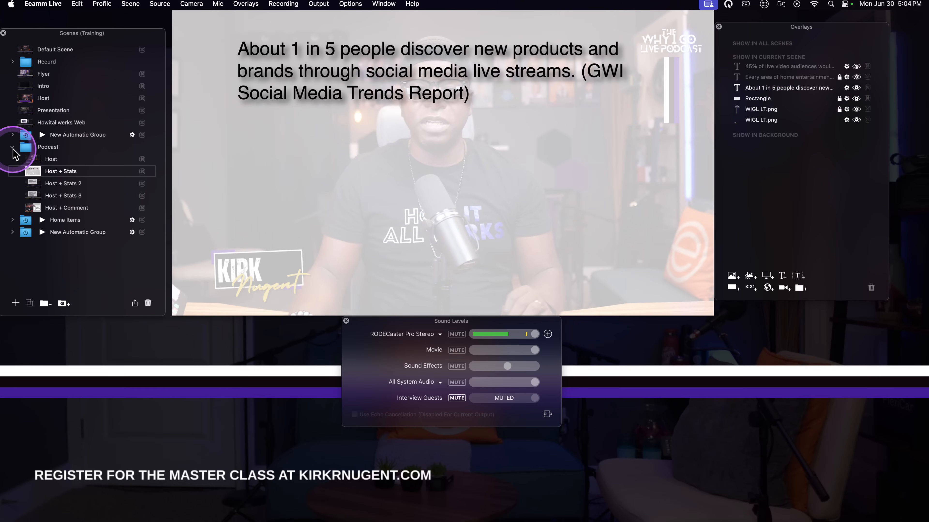
Collapse the Podcast scene folder and run the MVx2u scene from the Home Items group.
left_click(13, 148)
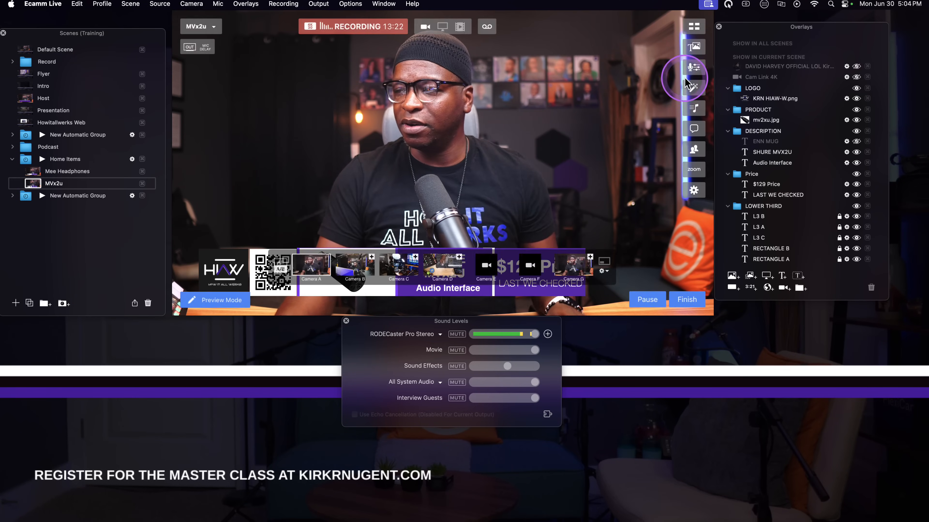
left_click(793, 121)
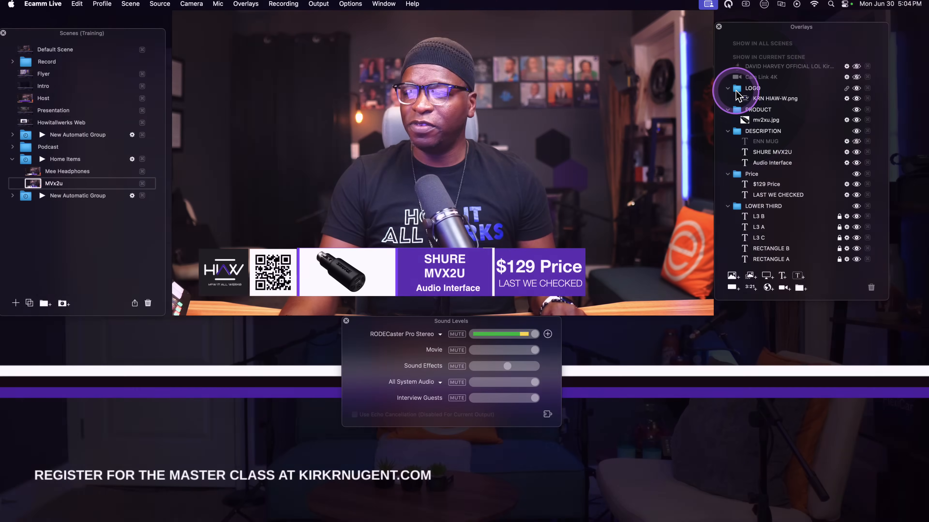
Collapse the MVx2u scene's LOGO, PRODUCT, DESCRIPTION, Price, LOWER THIRD and QR CODE CTA overlay folders.
left_click(728, 89)
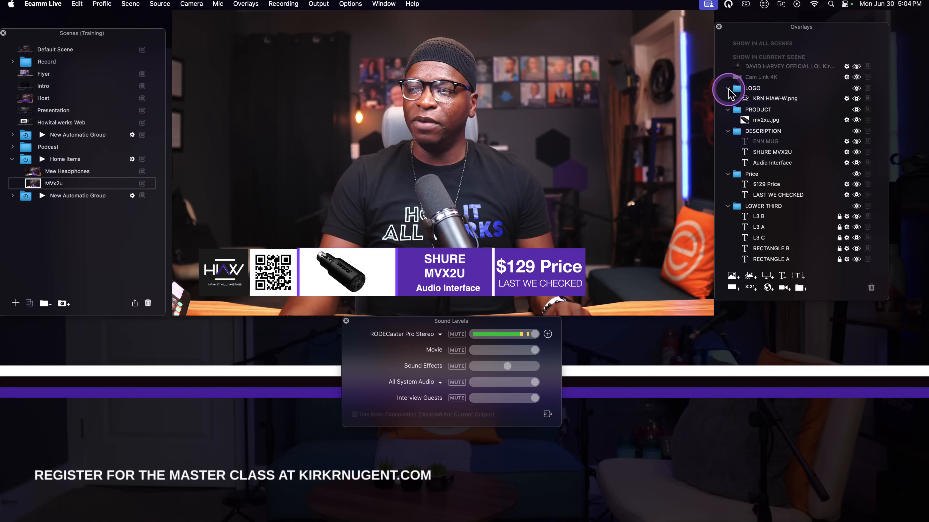
left_click(728, 99)
left_click(728, 109)
left_click(728, 121)
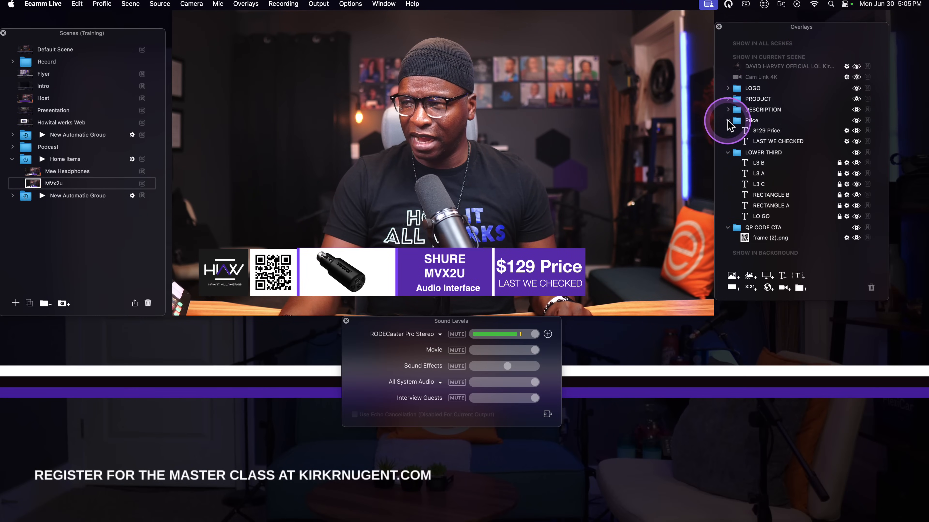
left_click(728, 131)
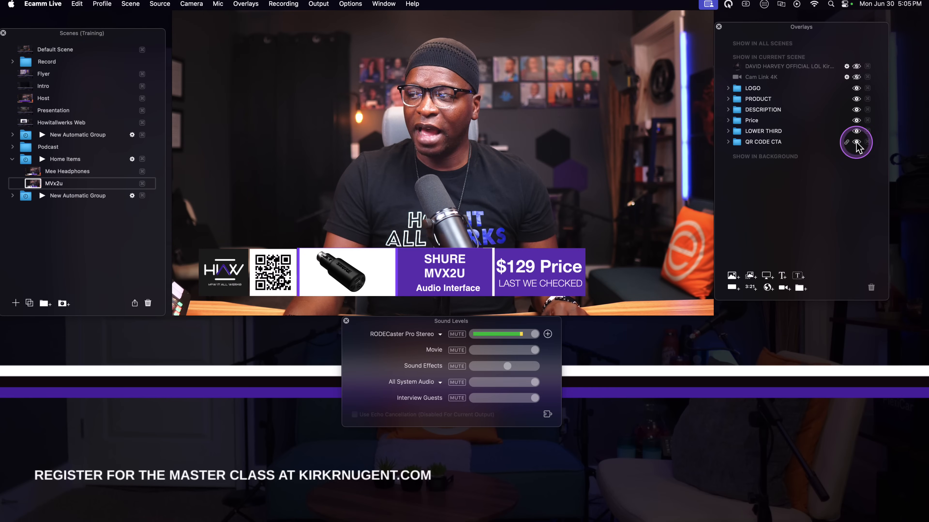
Toggle the QR CODE CTA folder's visibility, then expand it and examine the transition setting of its frame (2).png image.
left_click(857, 142)
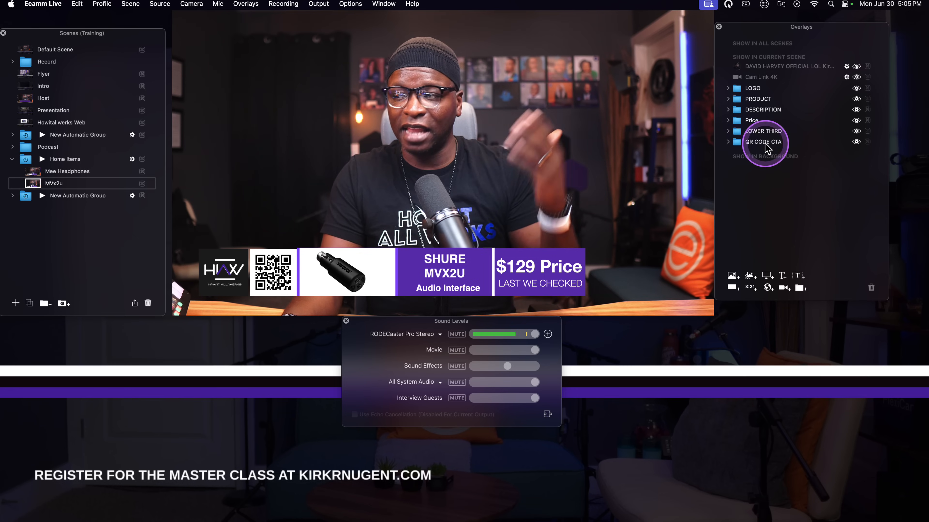
left_click(728, 141)
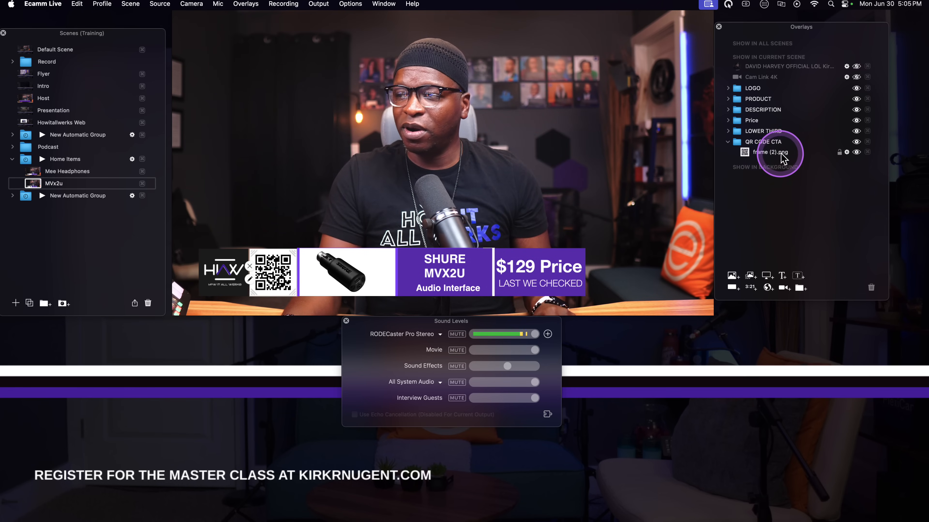
left_click(846, 153)
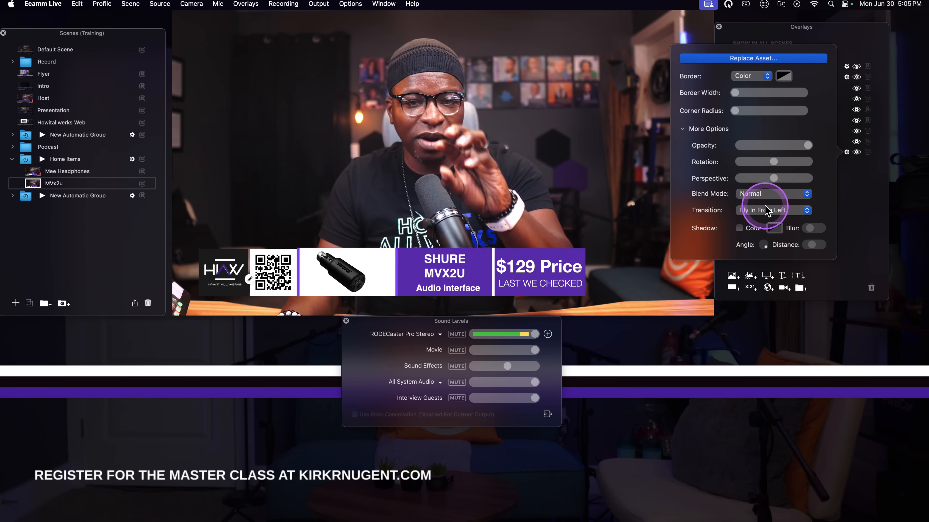
left_click(847, 152)
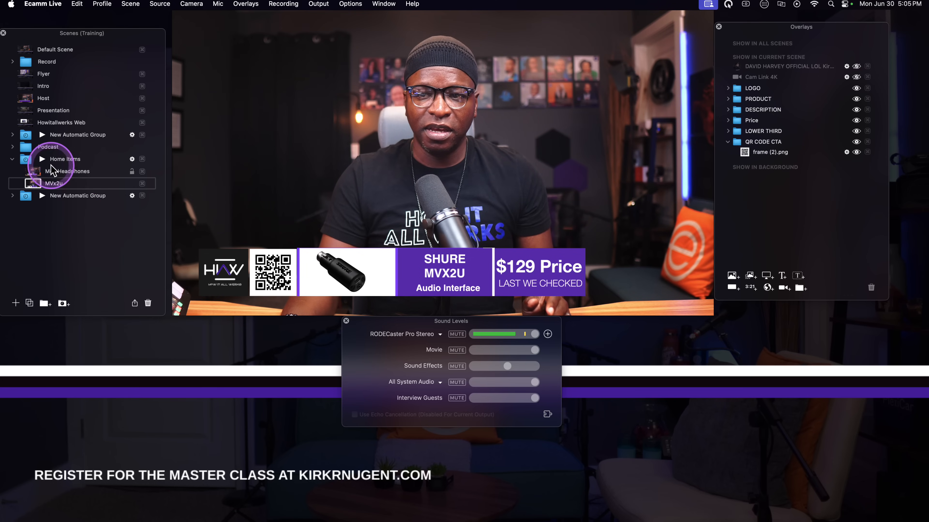
Switch to the Host scene and back to MVx2u to replay its overlay transitions, and collapse the QR CODE CTA folder.
left_click(25, 98)
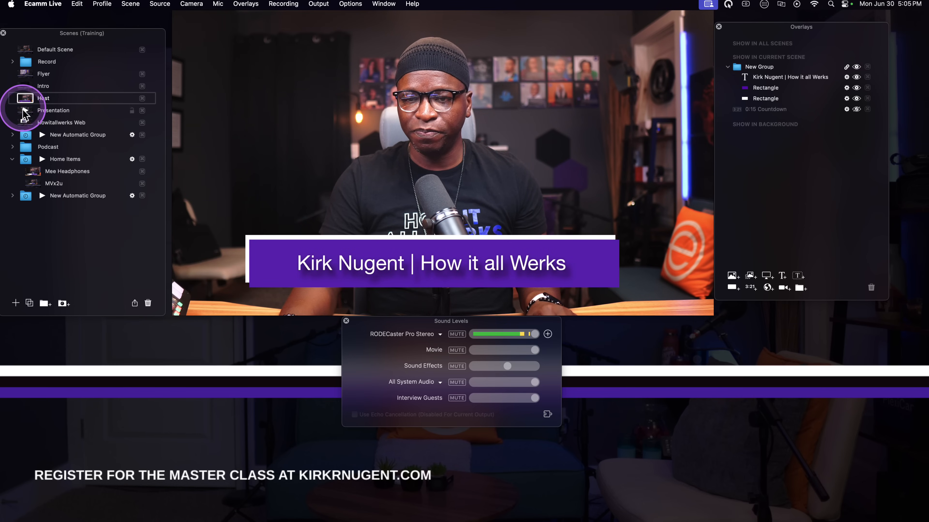
left_click(33, 182)
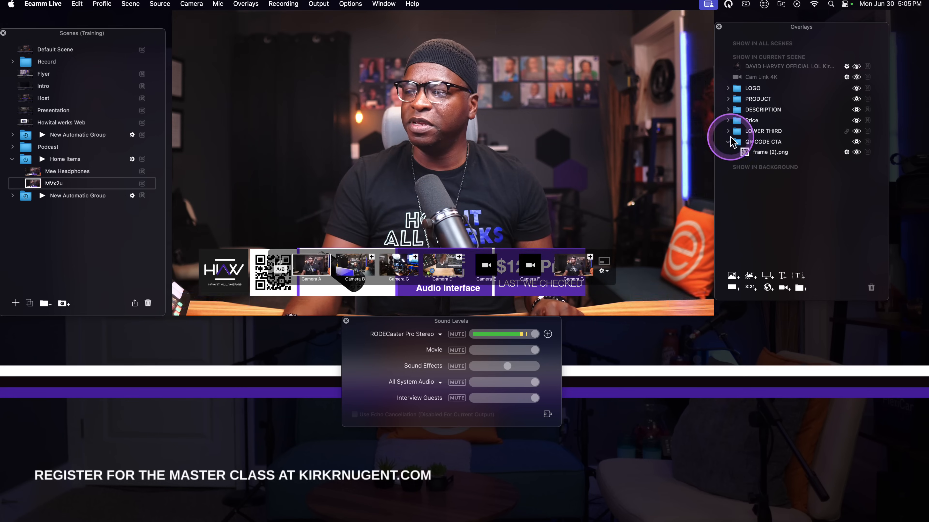
left_click(728, 142)
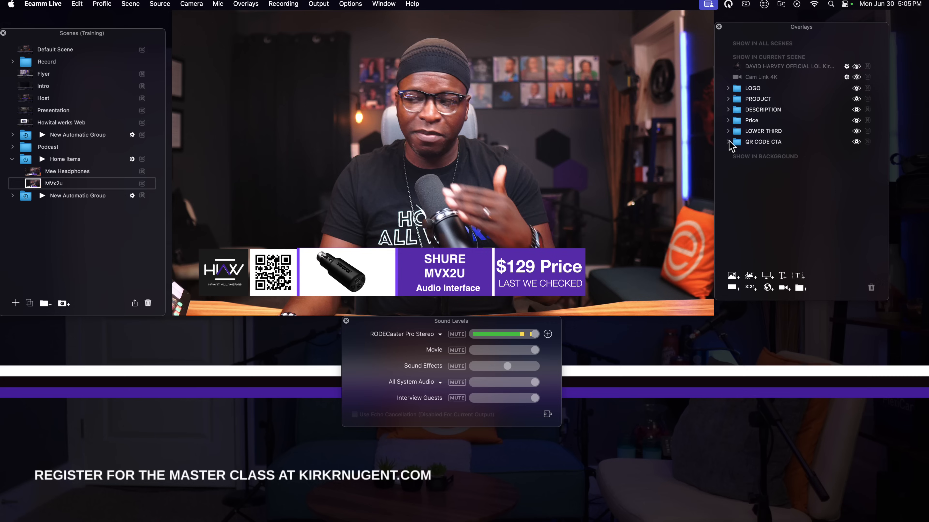
Expand the LOWER THIRD overlay folder, and hide and show the whole folder twice.
left_click(727, 132)
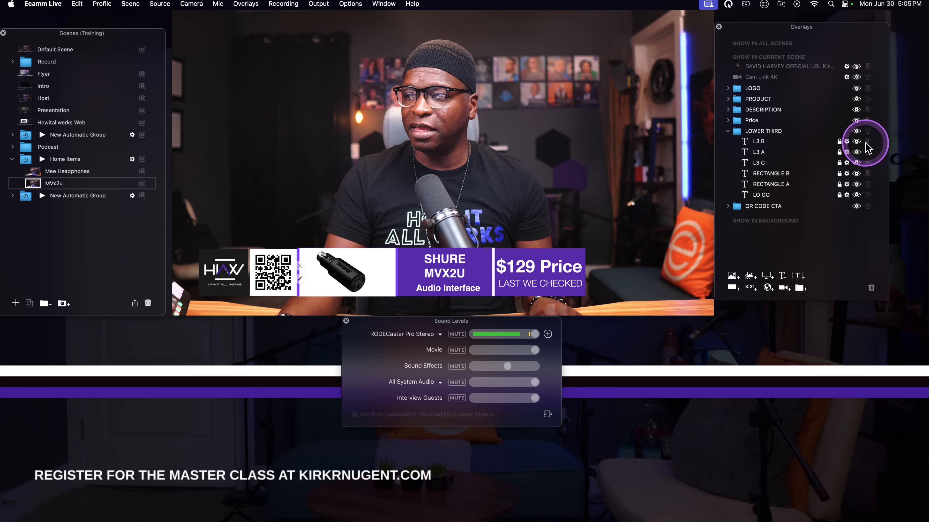
left_click(857, 132)
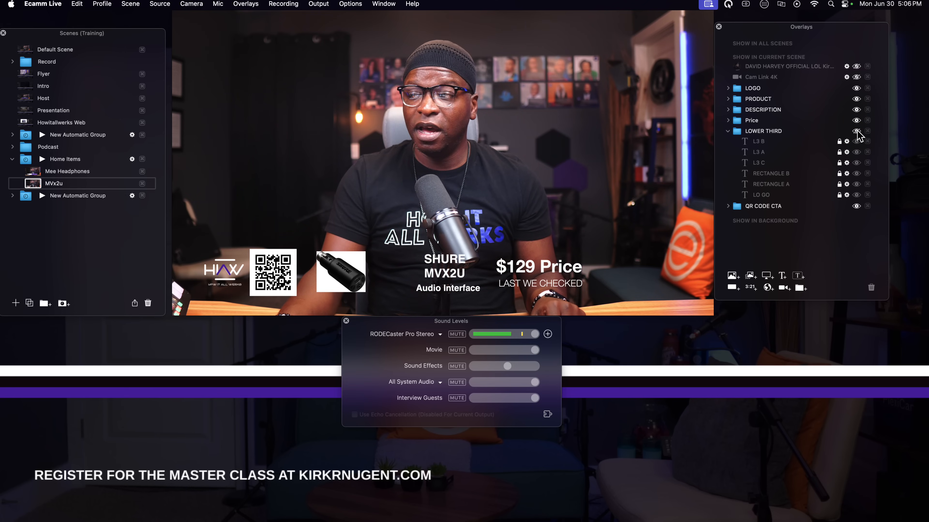
left_click(856, 131)
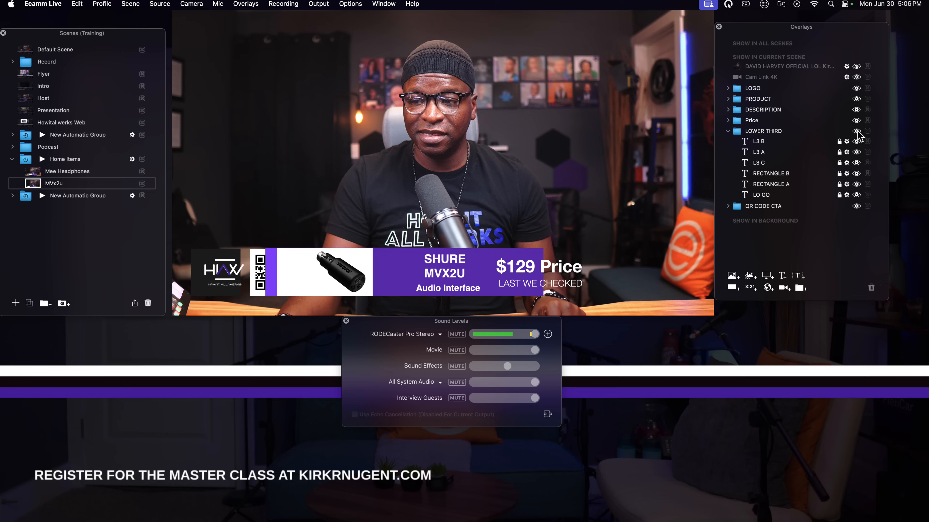
left_click(857, 132)
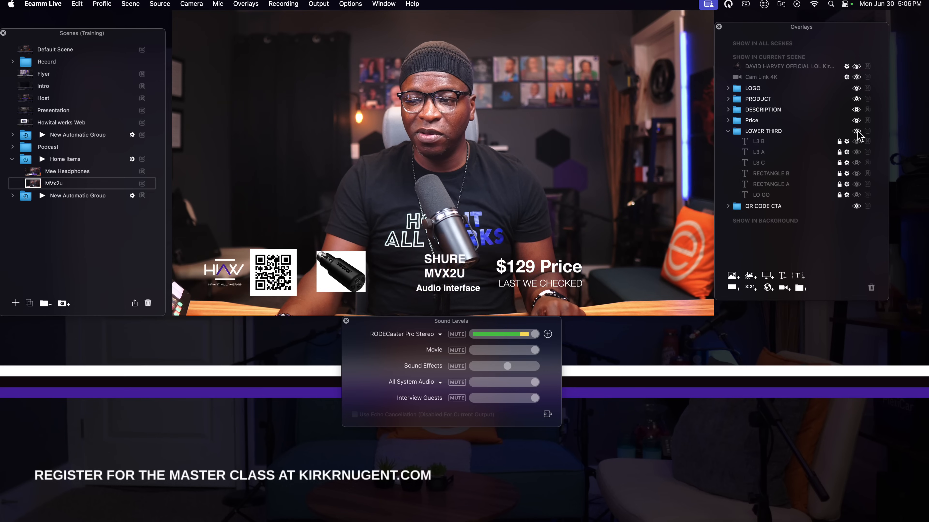
left_click(857, 132)
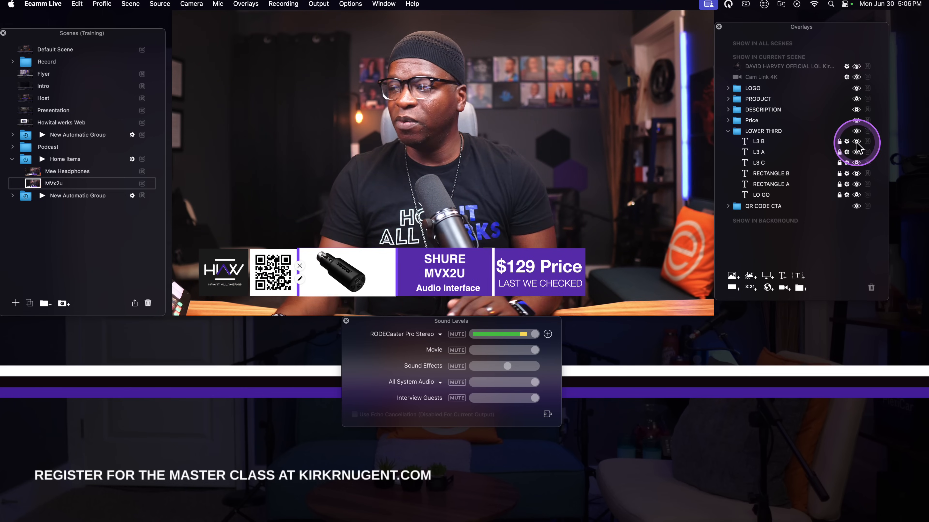
Toggle the L3 B overlay's visibility repeatedly, leave it shown, and collapse the LOWER THIRD folder.
left_click(857, 142)
left_click(857, 142)
left_click(858, 142)
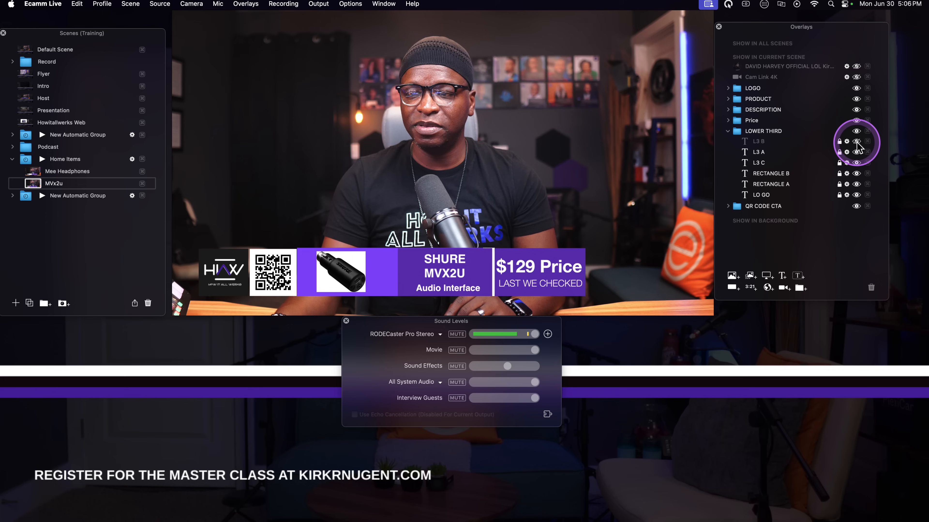
left_click(858, 142)
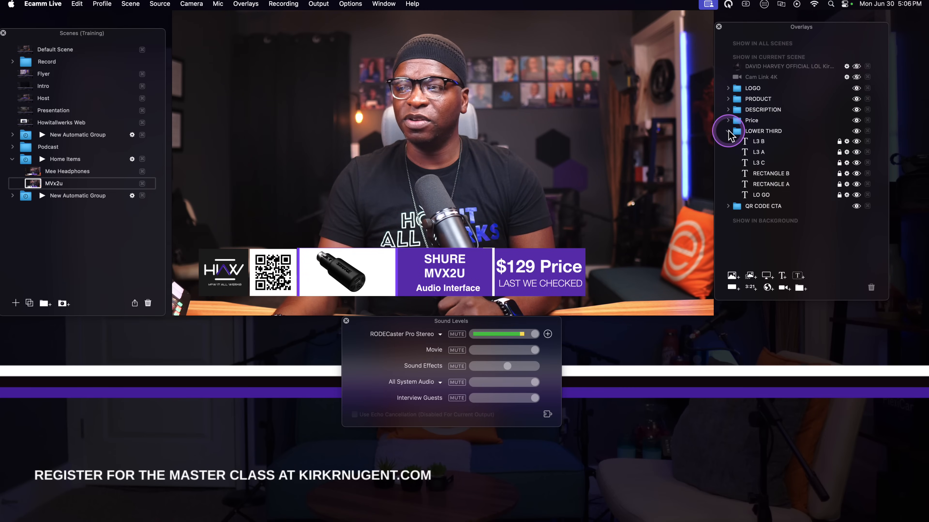
left_click(728, 131)
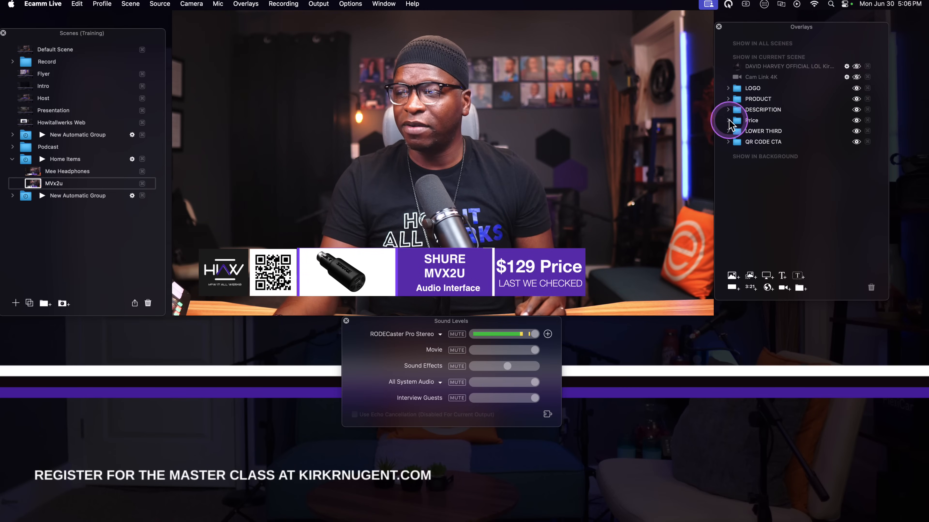
Expand the Price folder, and hide and show its $129 Price and LAST WE CHECKED text overlays.
left_click(729, 121)
left_click(856, 130)
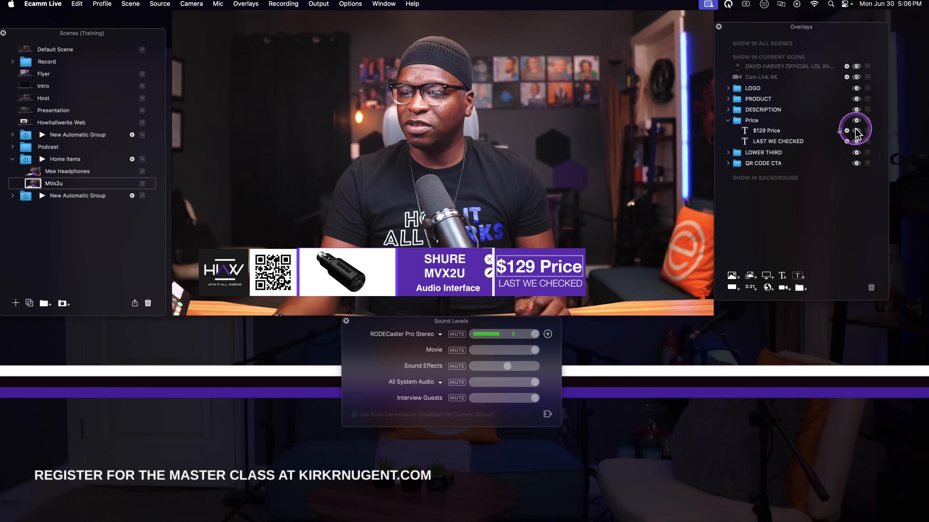
left_click(856, 141)
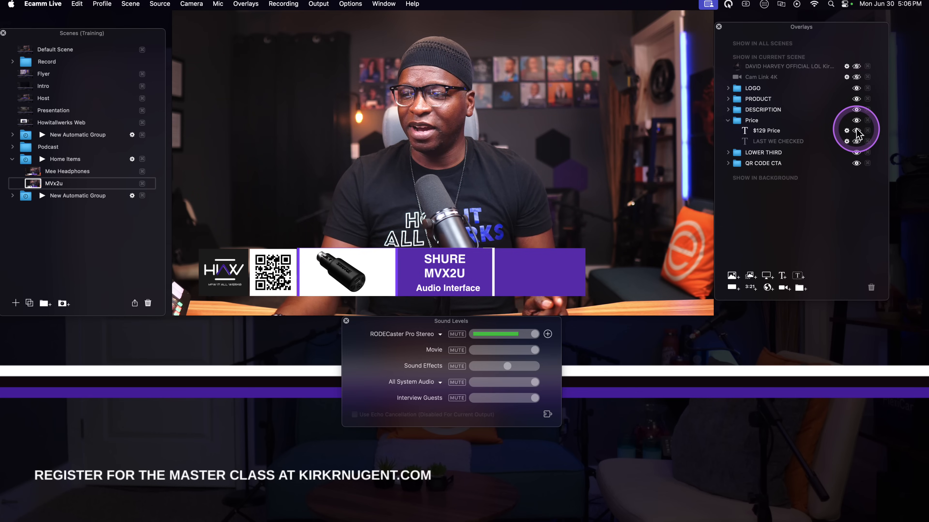
left_click(857, 142)
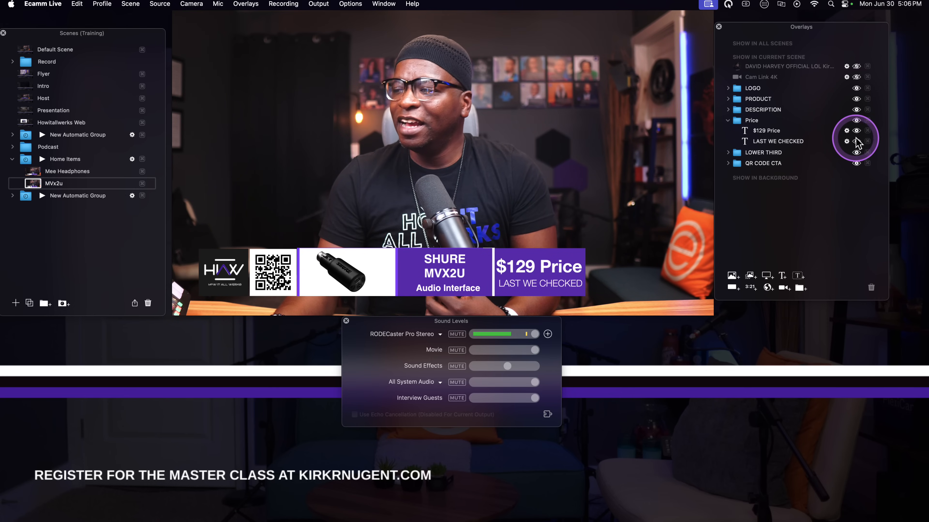
Hide and show the entire Price overlay folder, and collapse it.
left_click(758, 131)
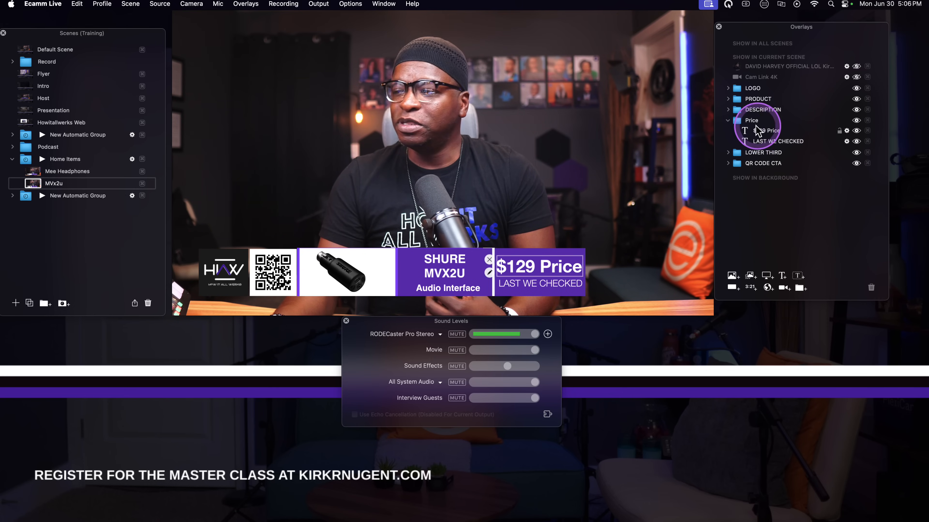
left_click(856, 120)
left_click(856, 120)
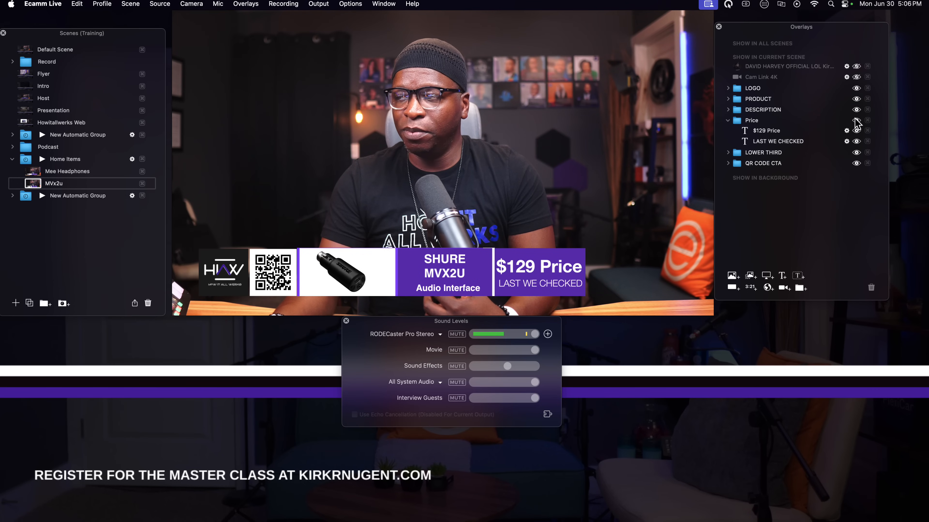
left_click(729, 120)
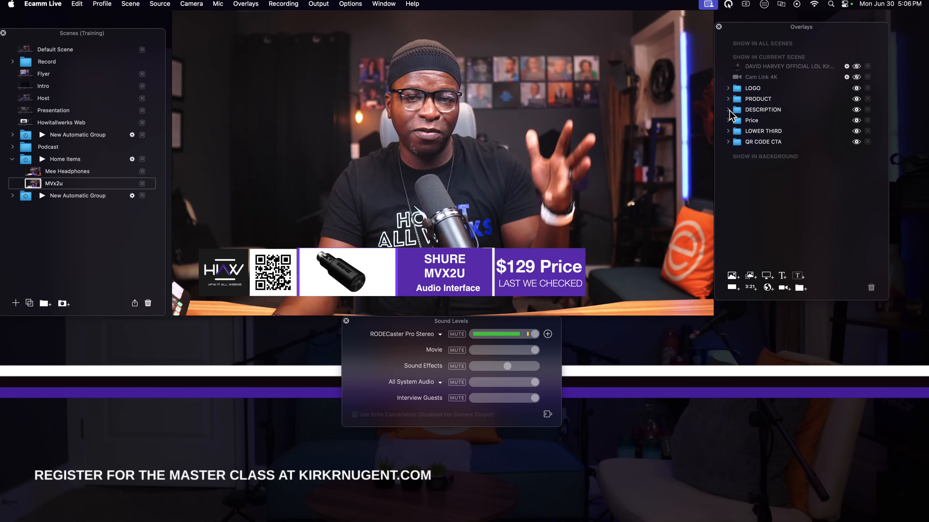
Change the price text overlay in the Price folder to "$135 Price", save it, and collapse the folder.
left_click(749, 120)
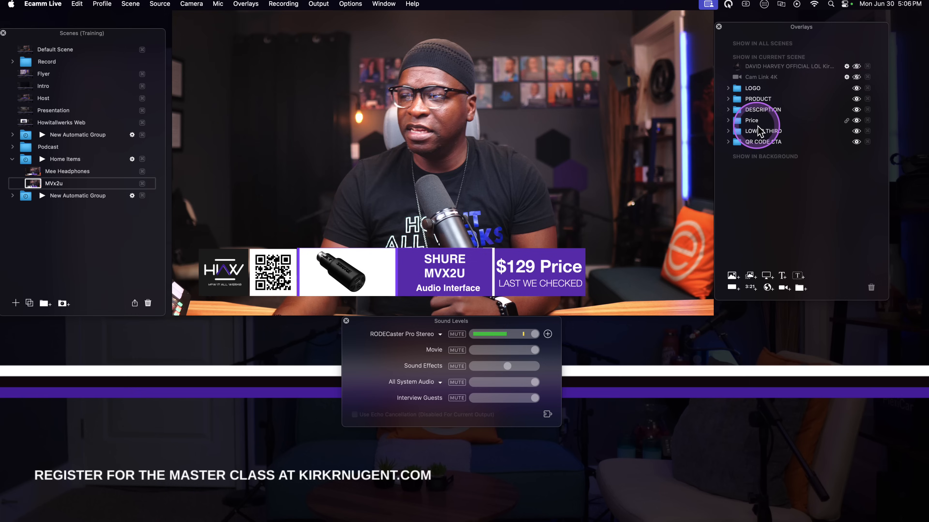
left_click(728, 121)
left_click(765, 132)
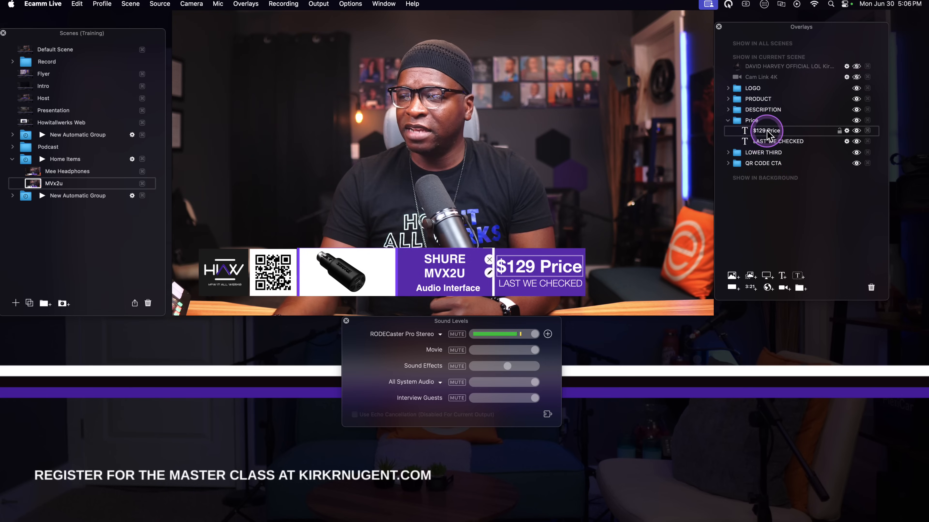
double_click(766, 131)
left_click(262, 328)
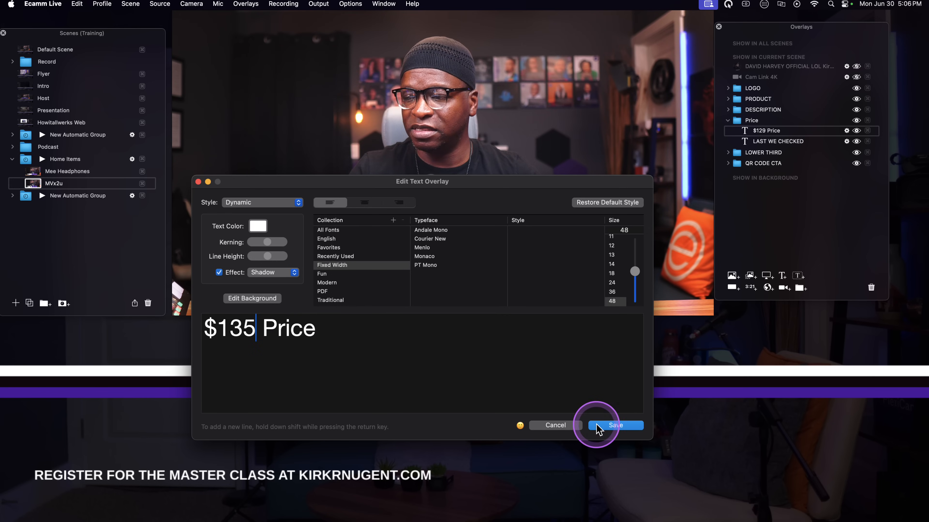
left_click(608, 425)
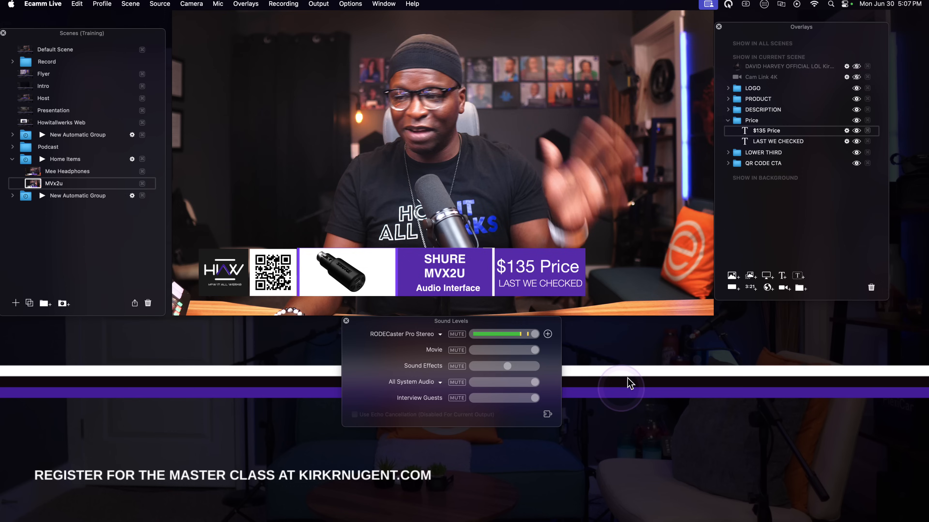
left_click(728, 120)
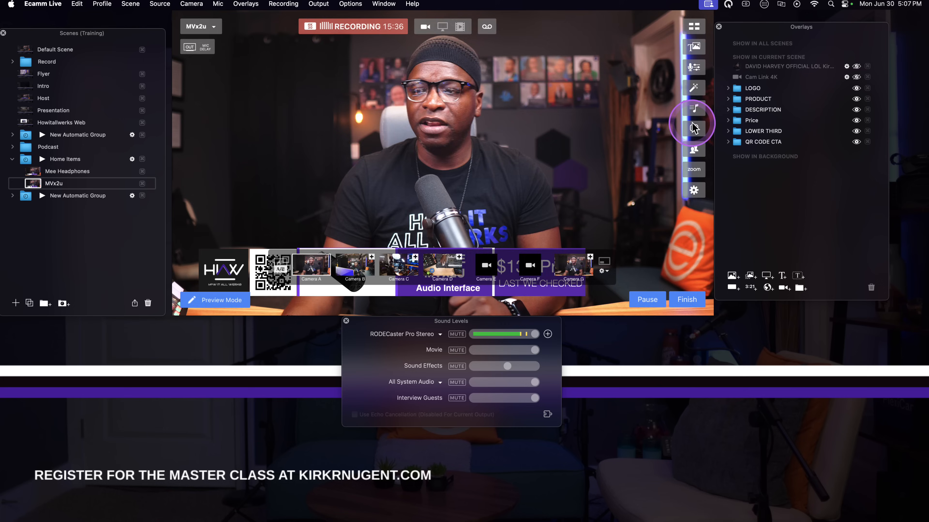
left_click(677, 384)
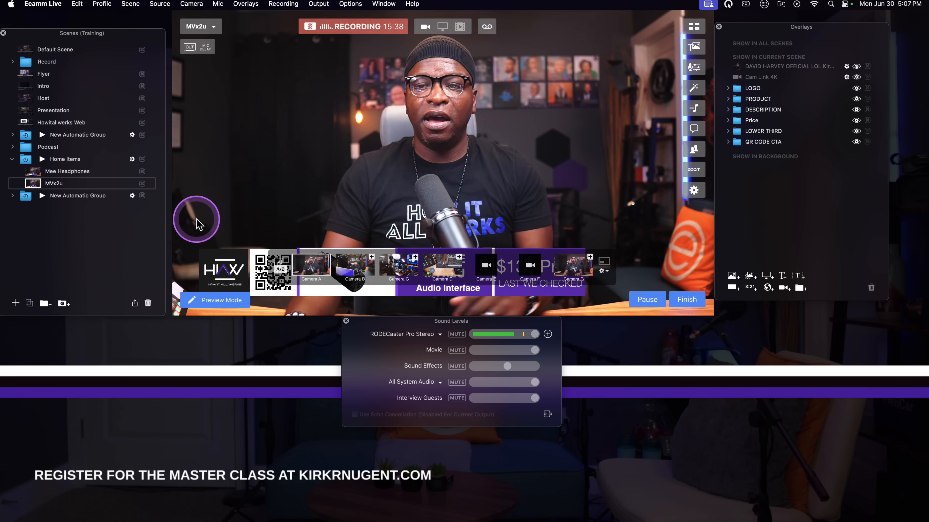
left_click(809, 127)
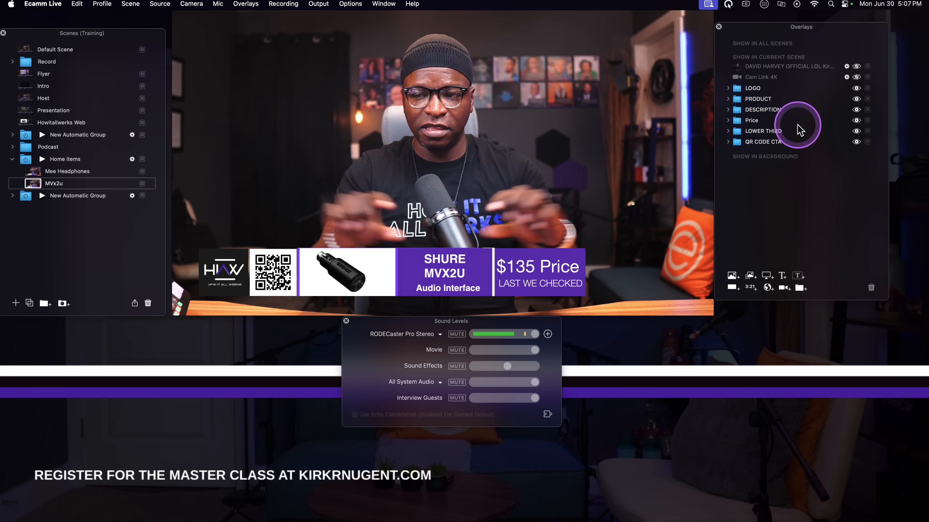
left_click(800, 120)
Hide and show the DESCRIPTION overlay folder in the MVx2u scene.
left_click(860, 110)
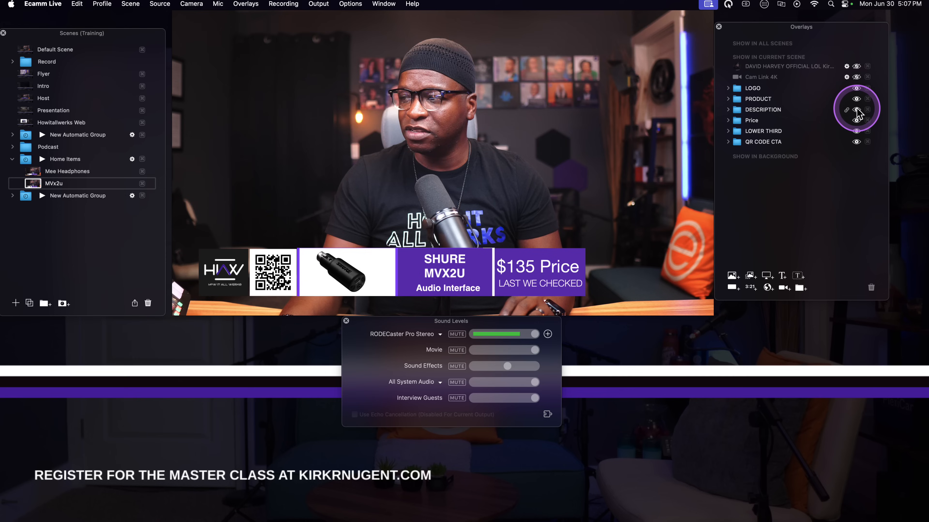
left_click(858, 109)
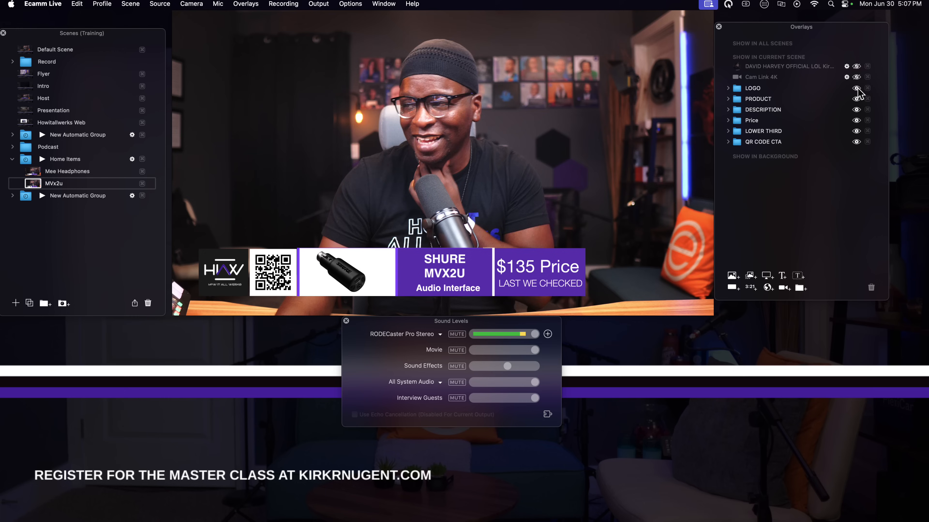
left_click(685, 152)
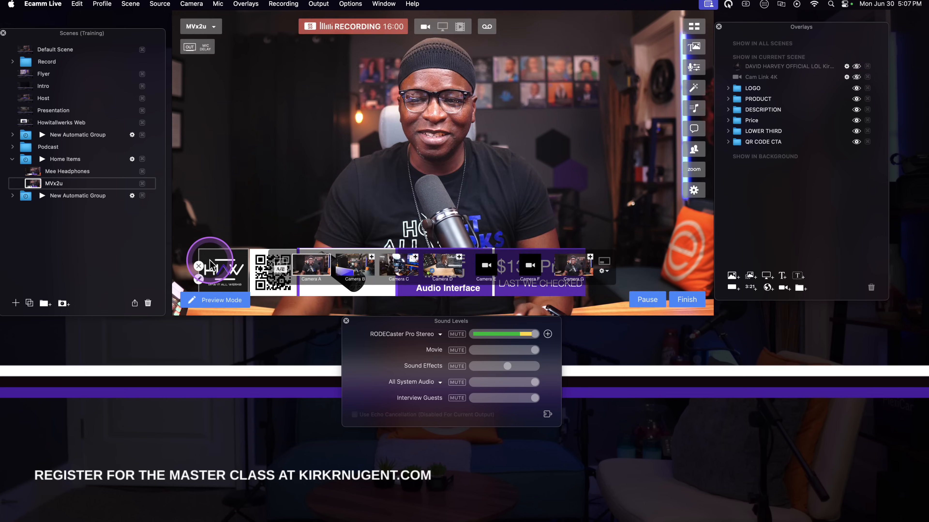
left_click(112, 175)
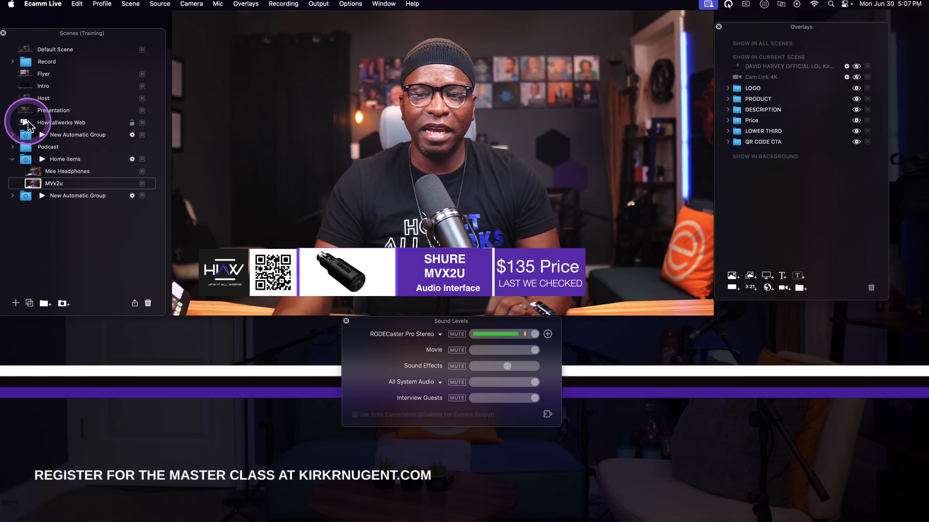
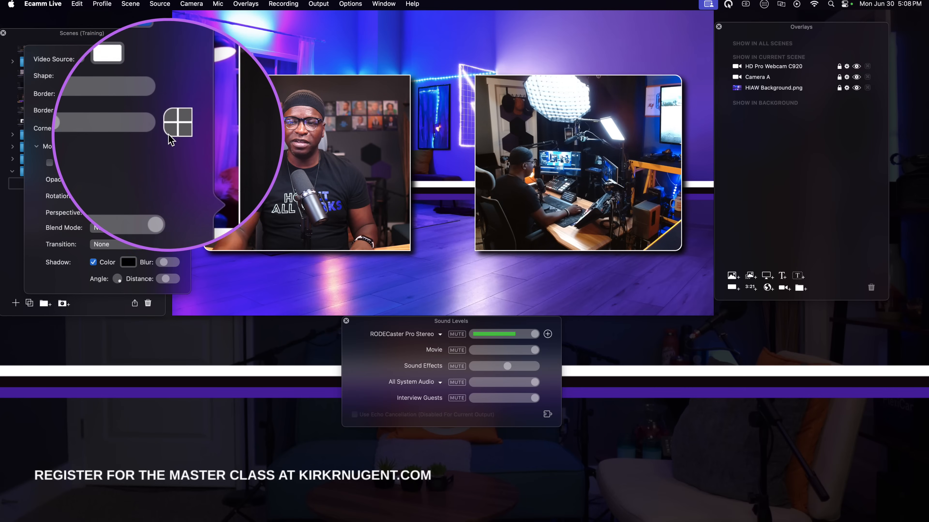
Examine the shape, border and corner settings of the HD Pro Webcam C920 overlay in the 2 Person Crop scene.
left_click(475, 169)
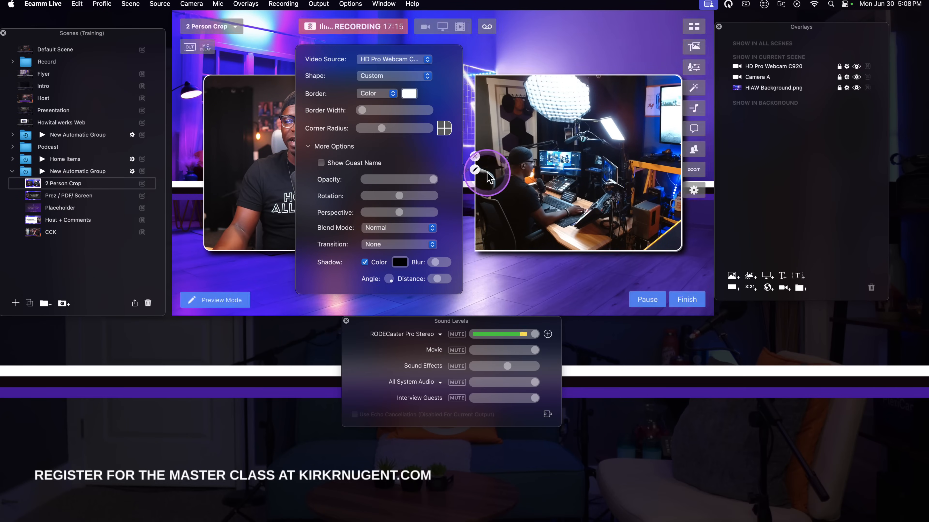
left_click(475, 170)
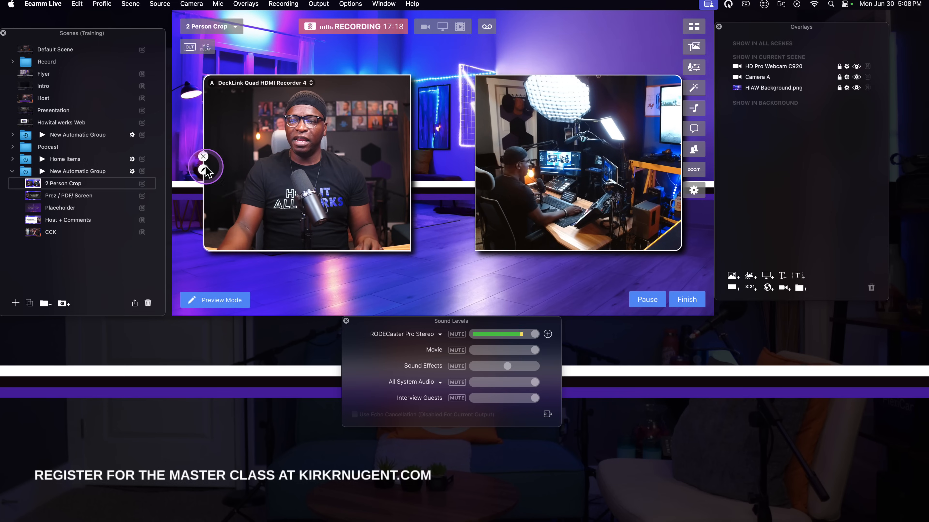
Examine the border, corner radius and shadow settings of the Camera A overlay in the 2 Person Crop scene.
left_click(205, 168)
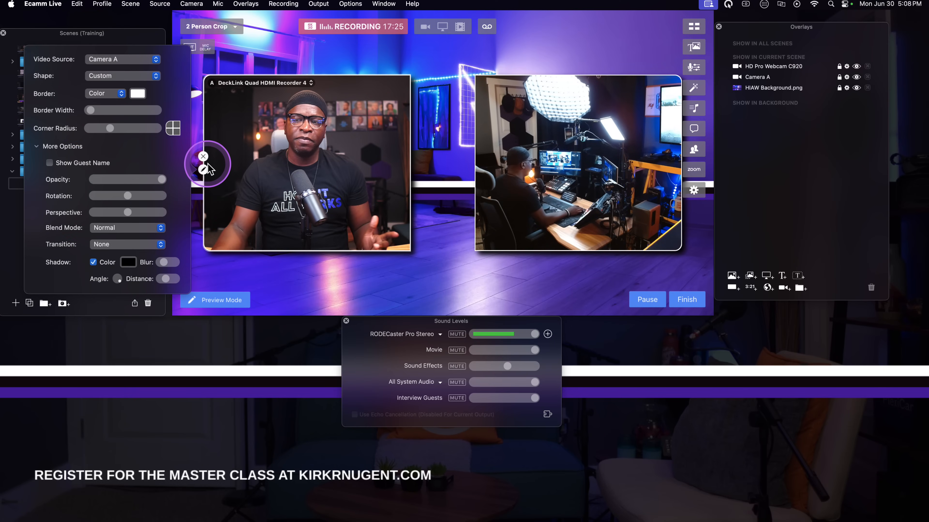
left_click(204, 168)
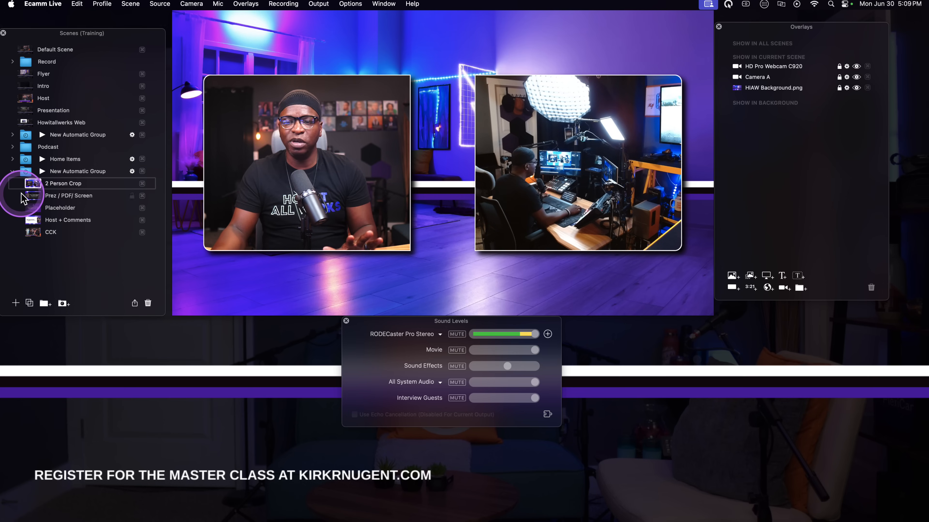
Switch to the Prez / PDF/ Screen scene and advance the Find your Topic Master Class.pdf overlay to page 6.
left_click(33, 197)
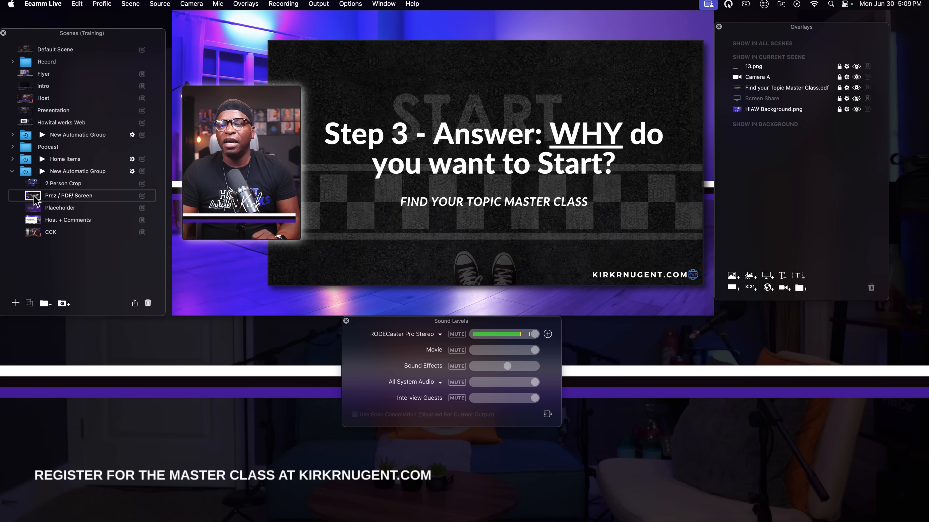
mouse_move(398, 258)
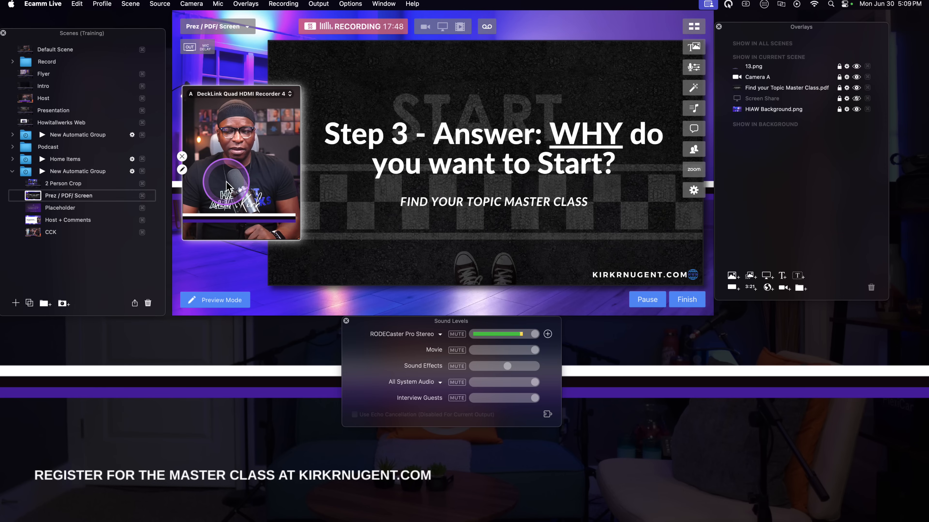
mouse_move(452, 251)
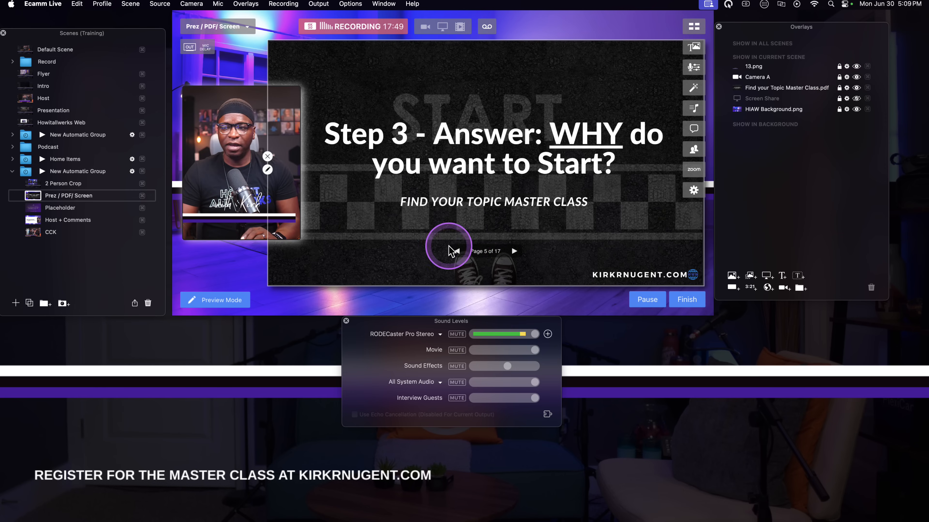
left_click(514, 252)
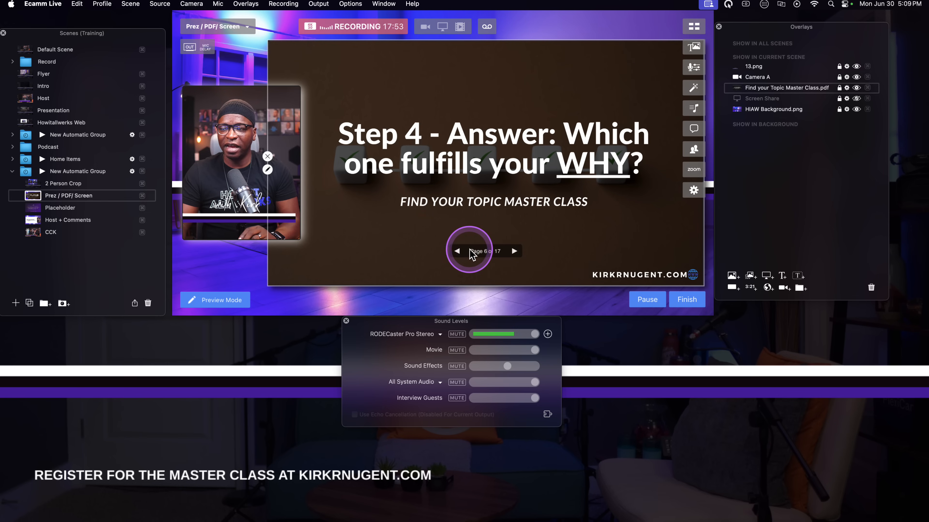
Examine the settings of the Find your Topic Master Class.pdf overlay and close them.
double_click(459, 251)
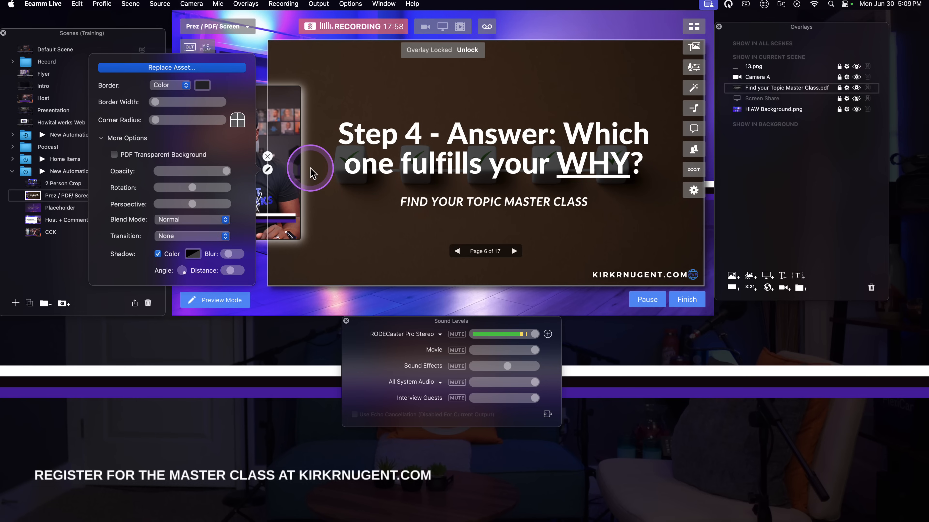
left_click(846, 88)
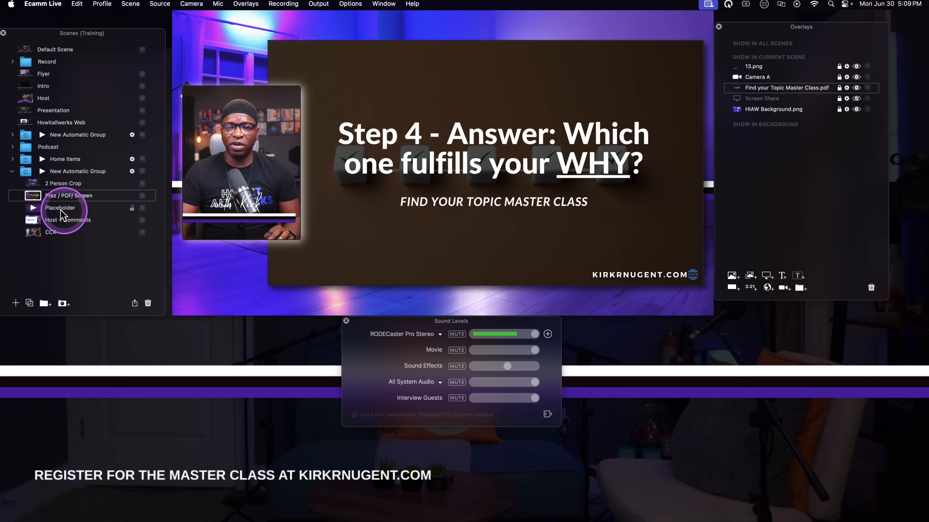
Switch to the Placeholder scene and briefly spotlight its list of overlays with the pointer.
left_click(48, 208)
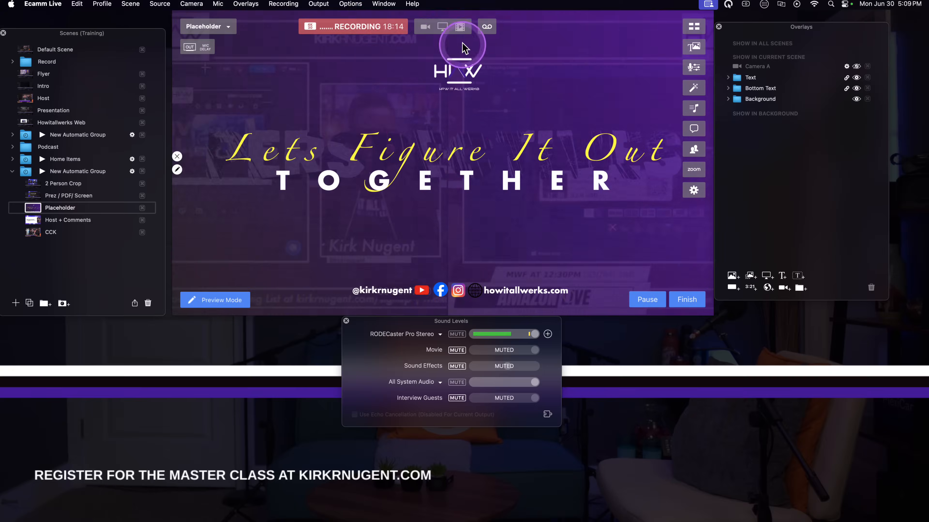
key("ctrl+alt+m")
key("ctrl+alt+m")
key("ctrl+alt+s")
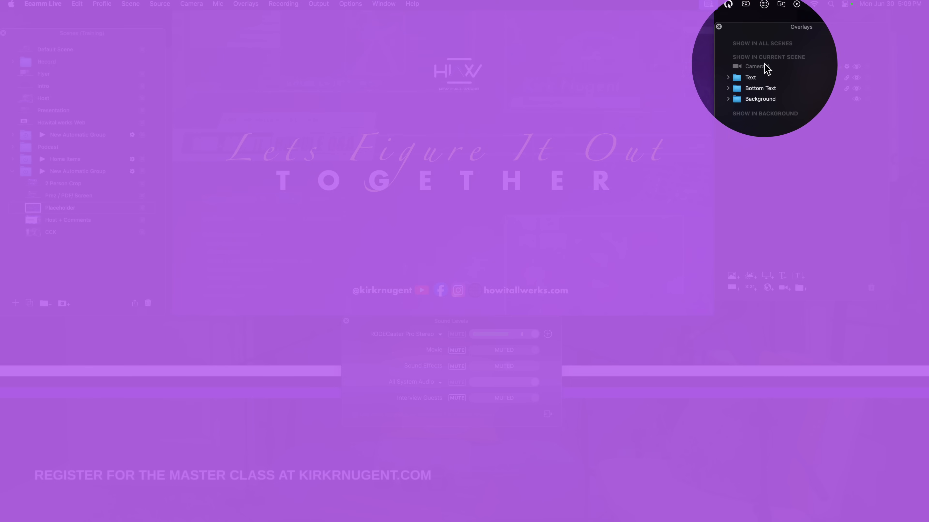
key("ctrl+alt+s")
key("ctrl+alt+s")
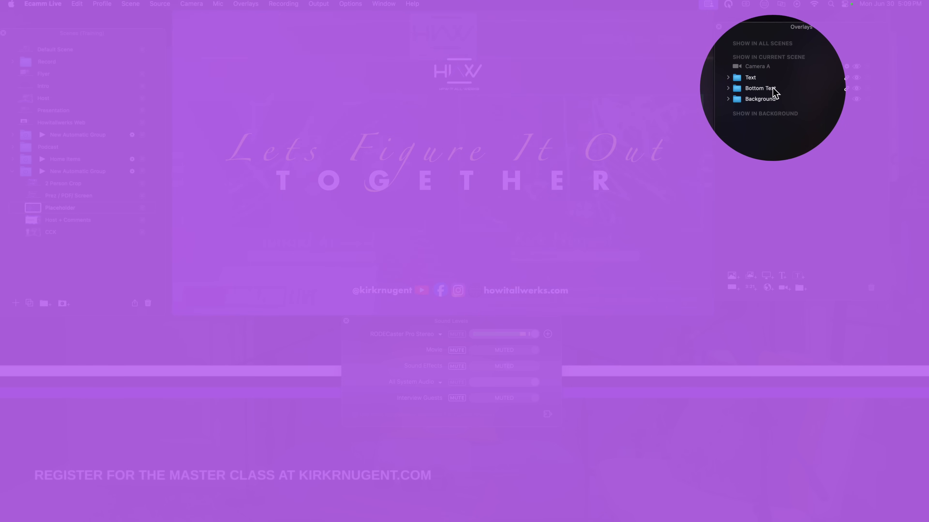
key("ctrl+alt+s")
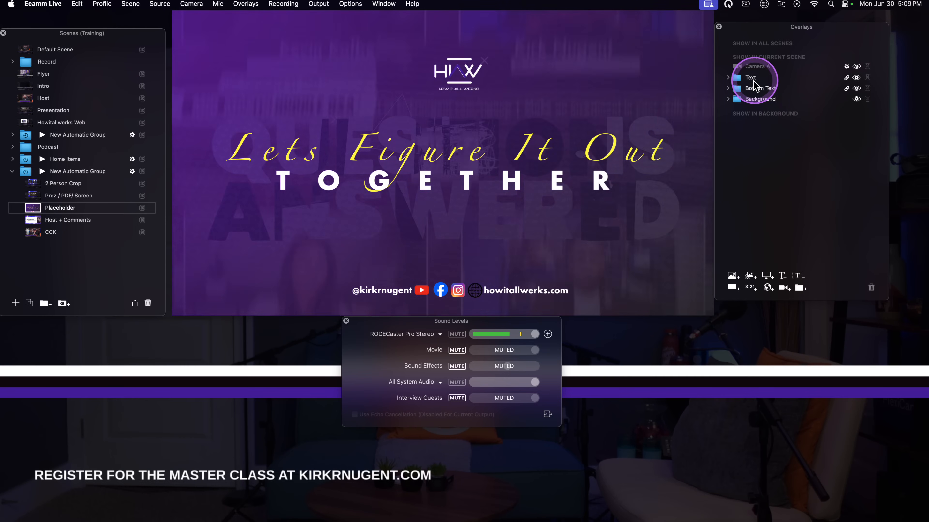
Show and hide the Camera A overlay in the Placeholder scene.
left_click(857, 66)
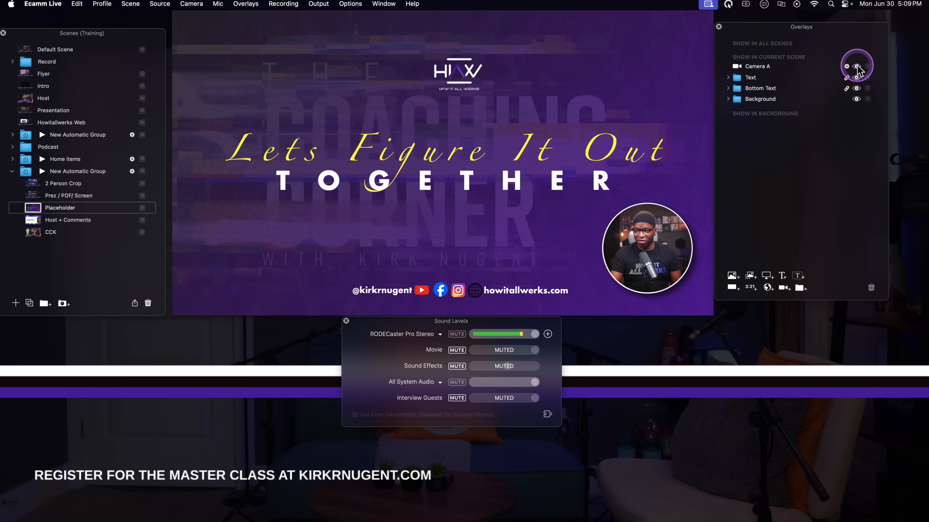
left_click(856, 66)
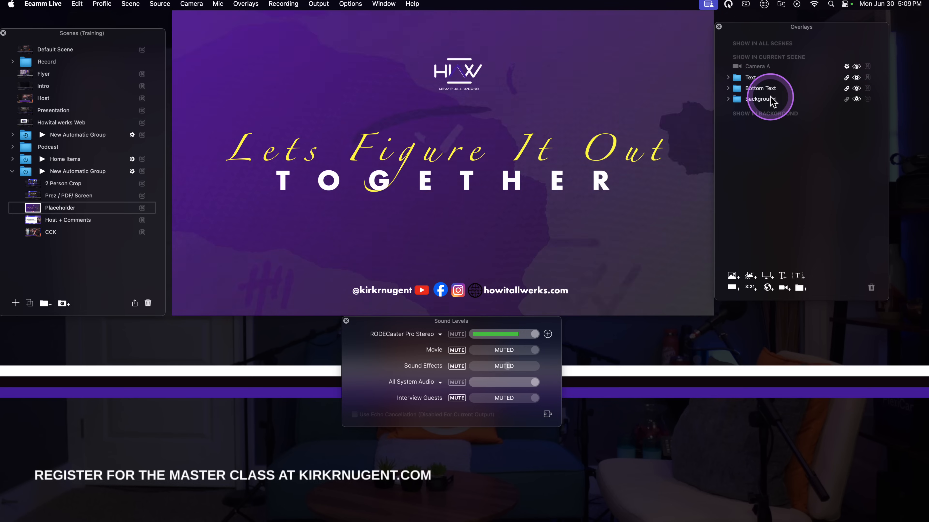
Expand the Background overlay folder, hide and show the whole folder, select _intro (1).mp4, and collapse the folder.
left_click(728, 98)
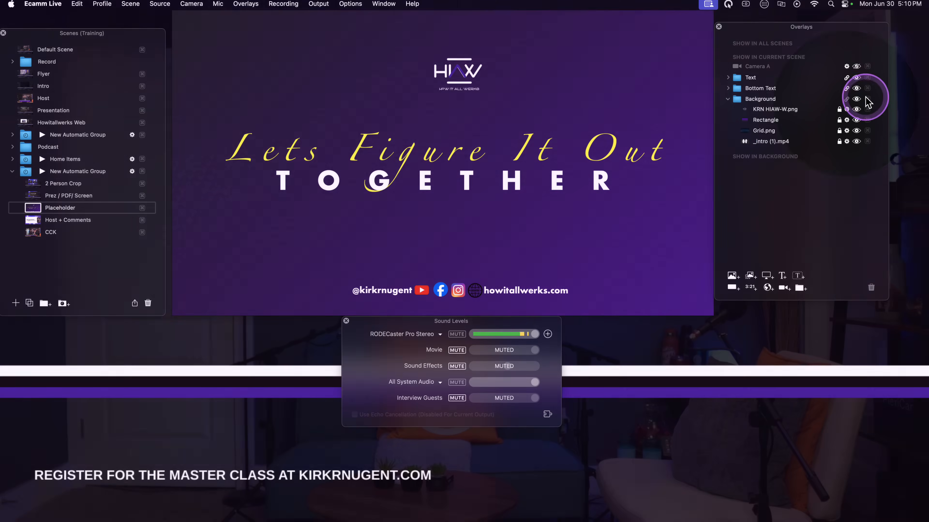
left_click(856, 99)
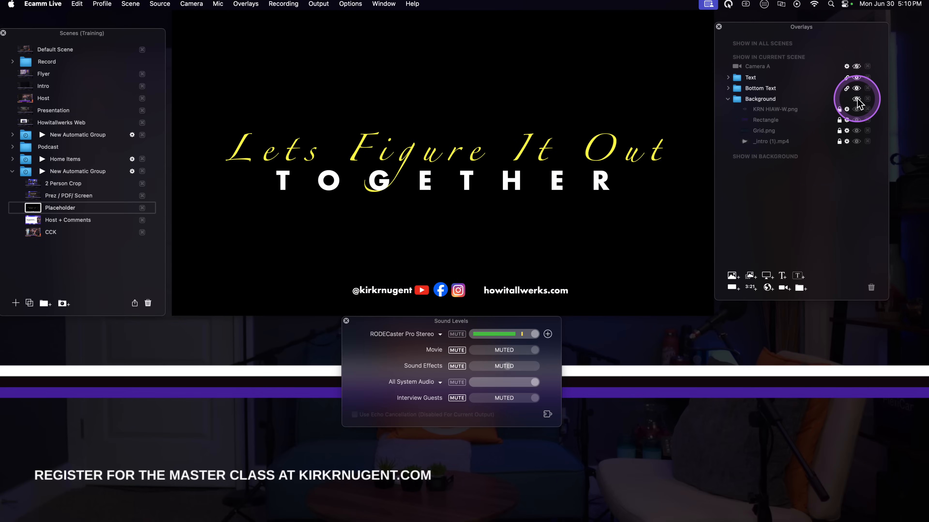
left_click(856, 98)
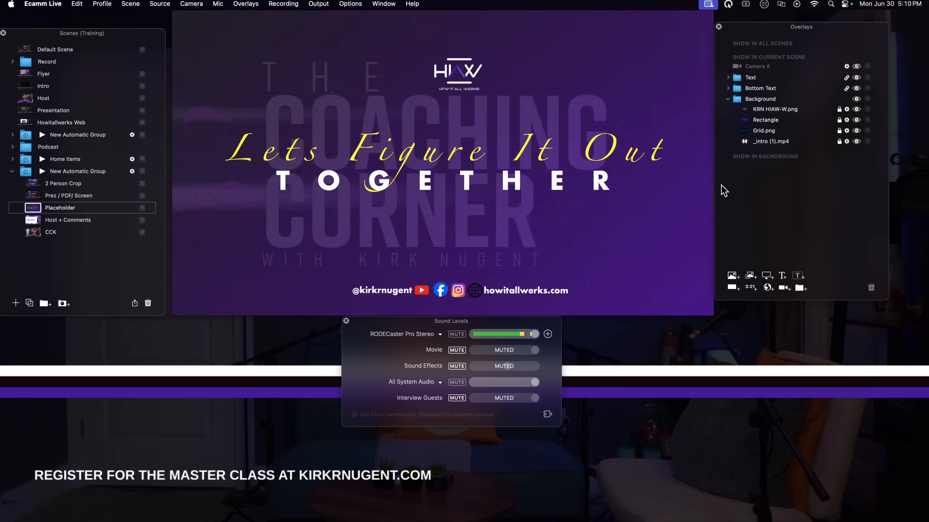
left_click(834, 150)
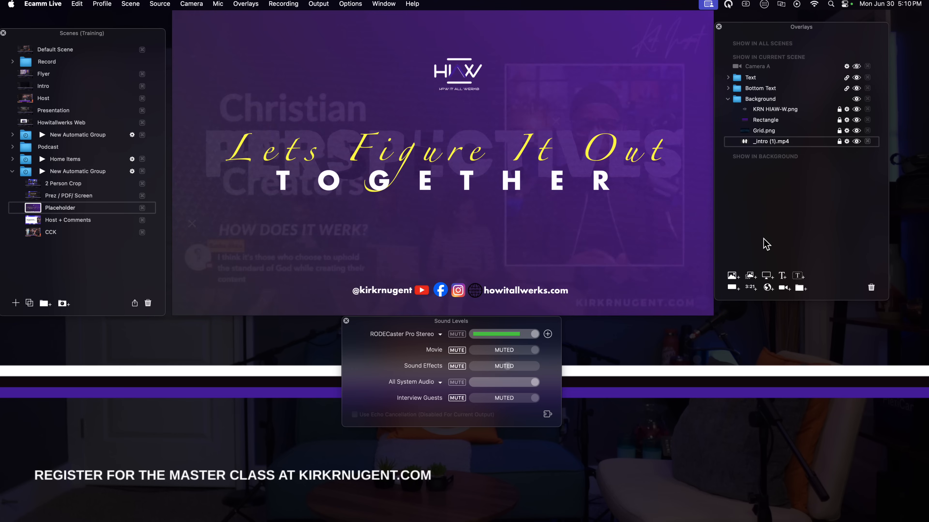
mouse_move(573, 209)
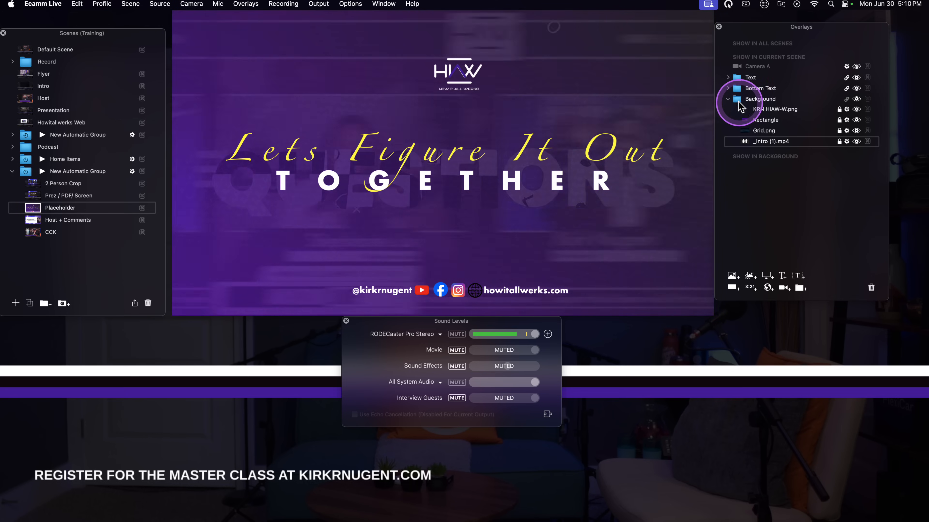
left_click(728, 99)
Examine the contents of the Bottom Text overlay folder, collapse it, and expand the Text folder.
left_click(728, 88)
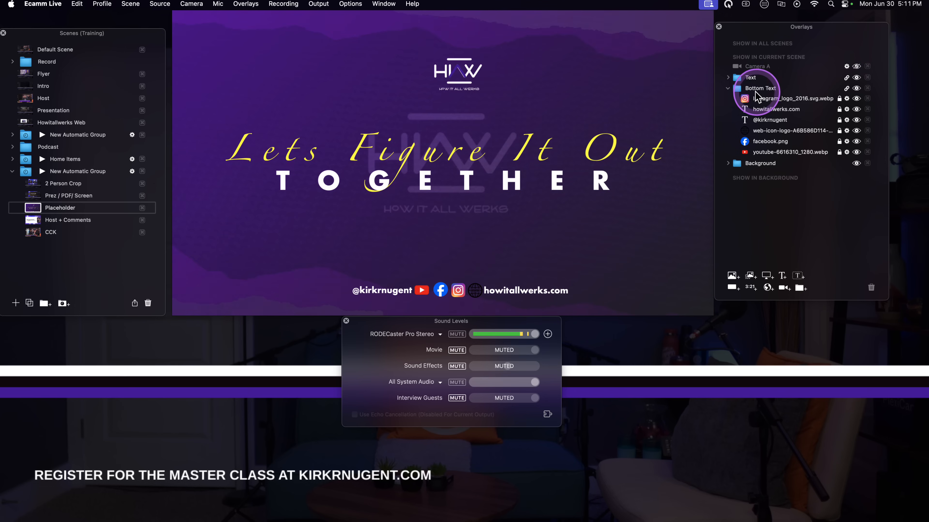
left_click(728, 90)
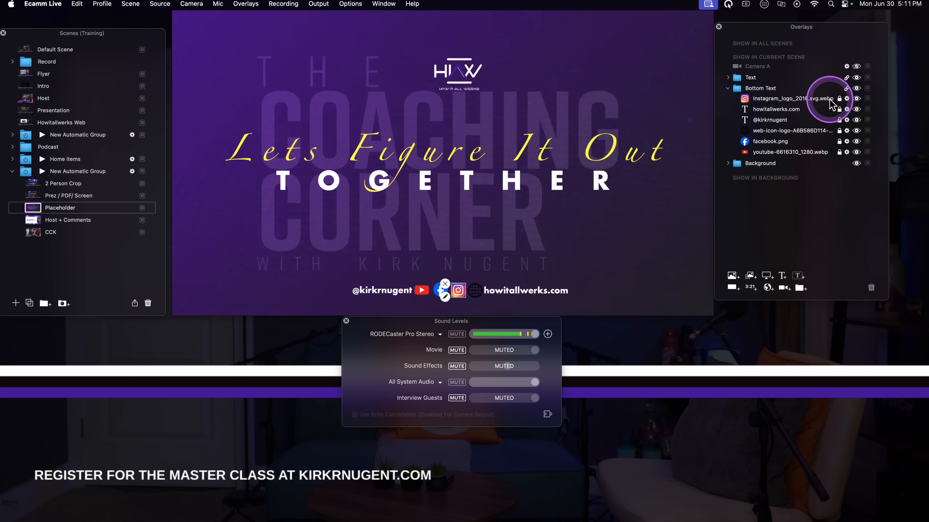
left_click(728, 88)
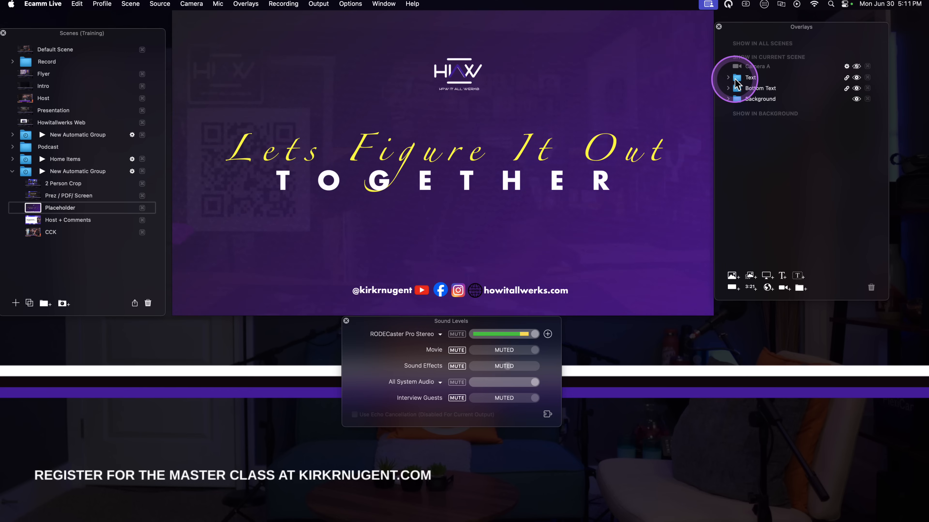
left_click(730, 77)
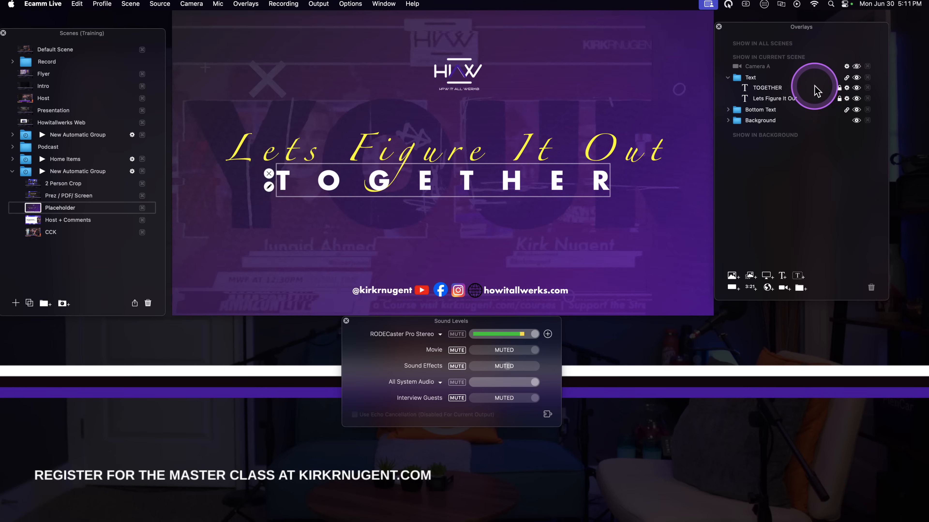
Show the Camera A overlay in the Placeholder scene and collapse the Text folder.
left_click(857, 66)
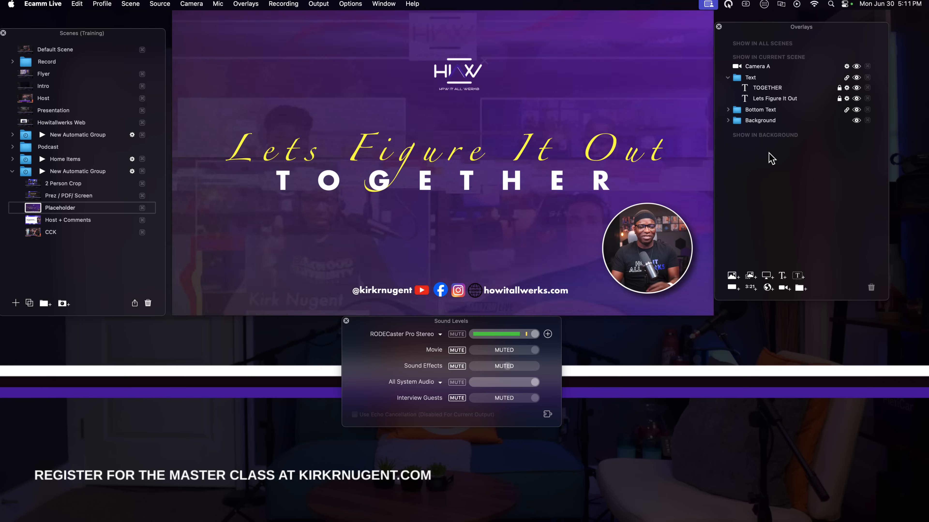
left_click(855, 98)
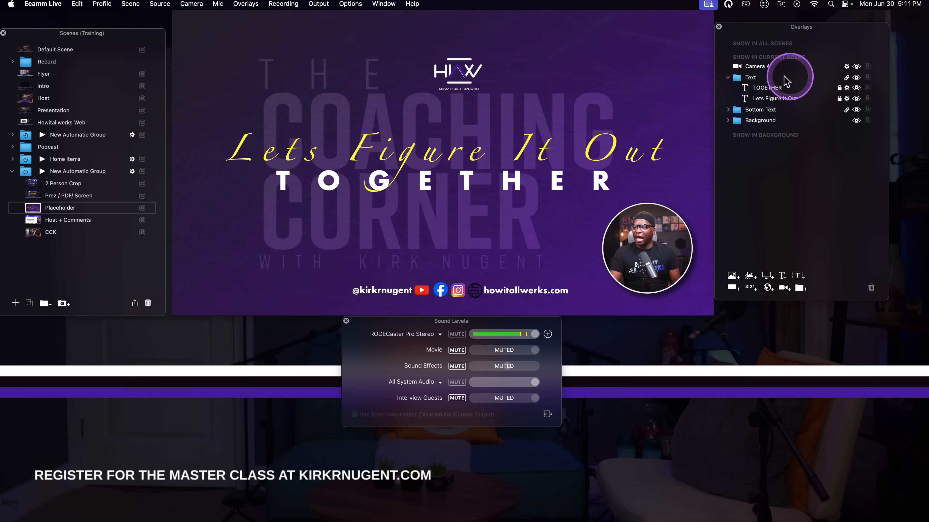
left_click(730, 78)
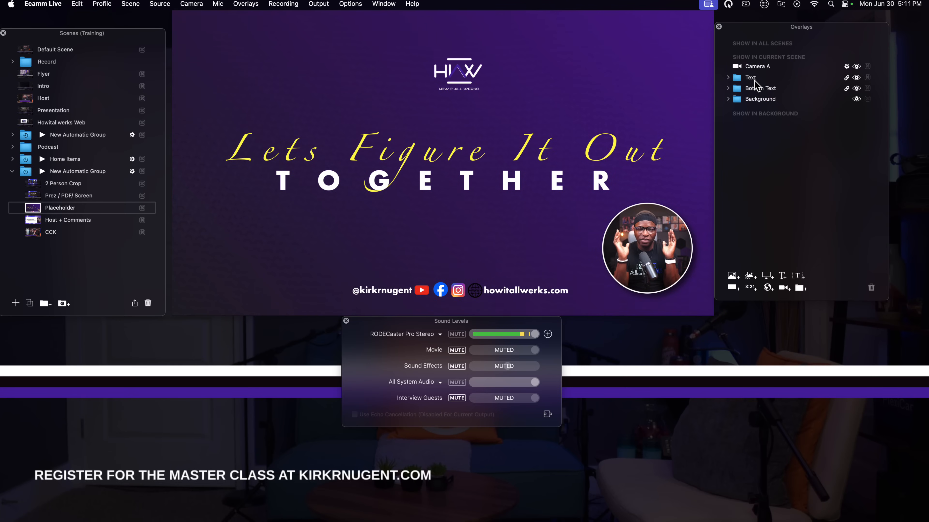
left_click(435, 23)
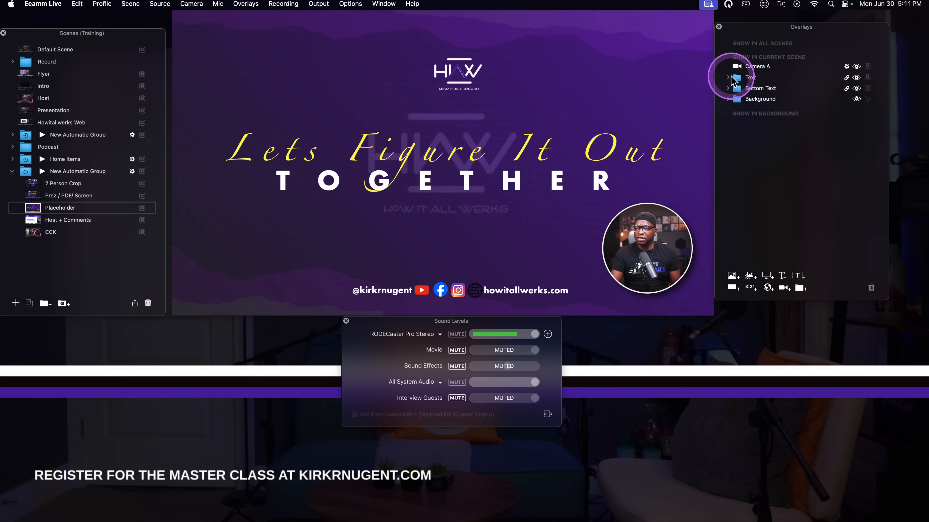
Examine the "Lets Figure It Out" text overlay in the text editor and close it without saving.
left_click(729, 77)
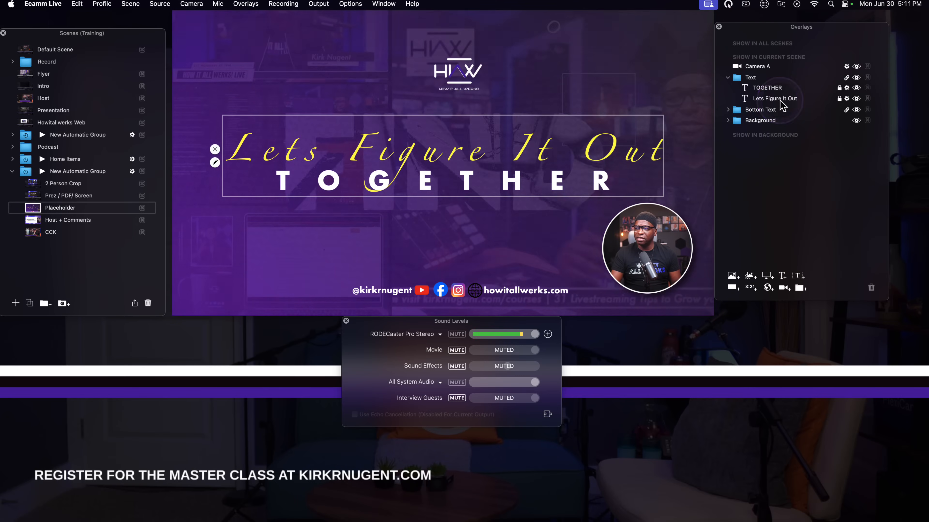
double_click(777, 97)
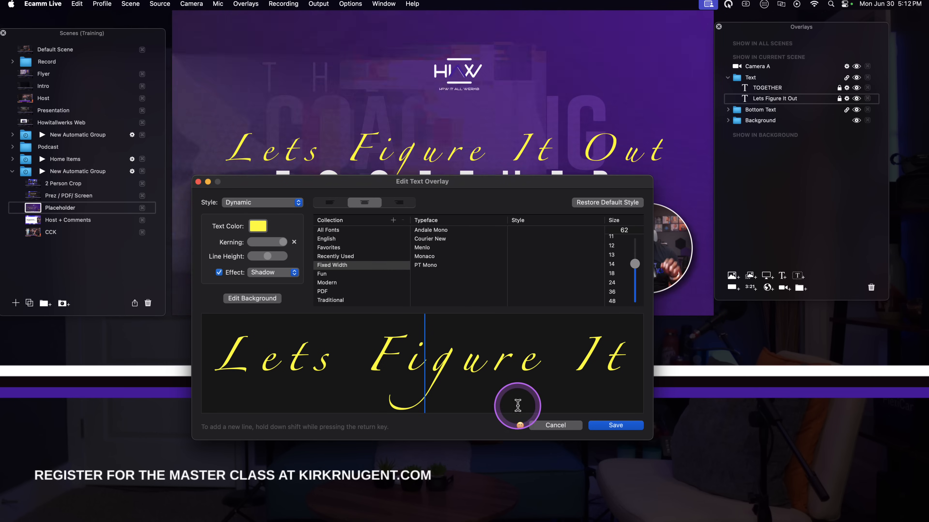
left_click(548, 426)
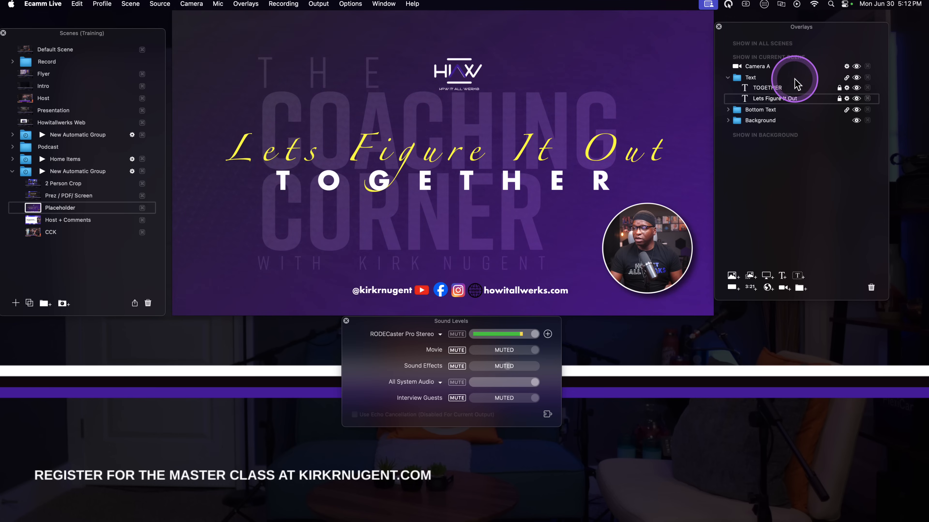
Hide and show the text overlays inside the Text folder, including the whole folder at once.
left_click(856, 88)
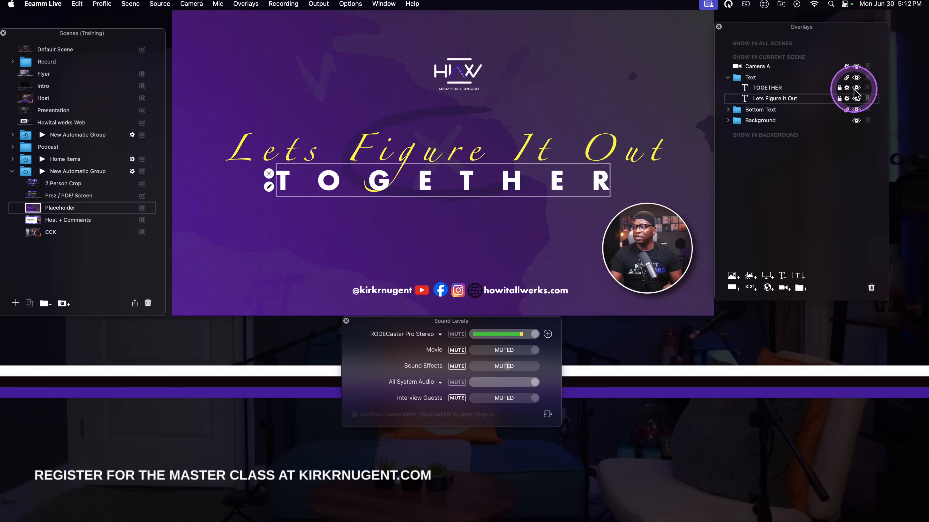
left_click(857, 90)
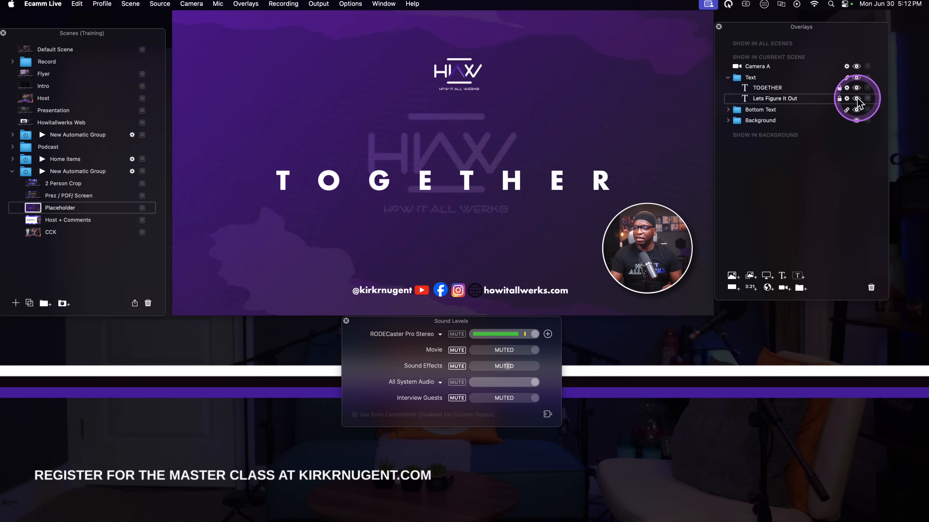
left_click(857, 78)
left_click(856, 77)
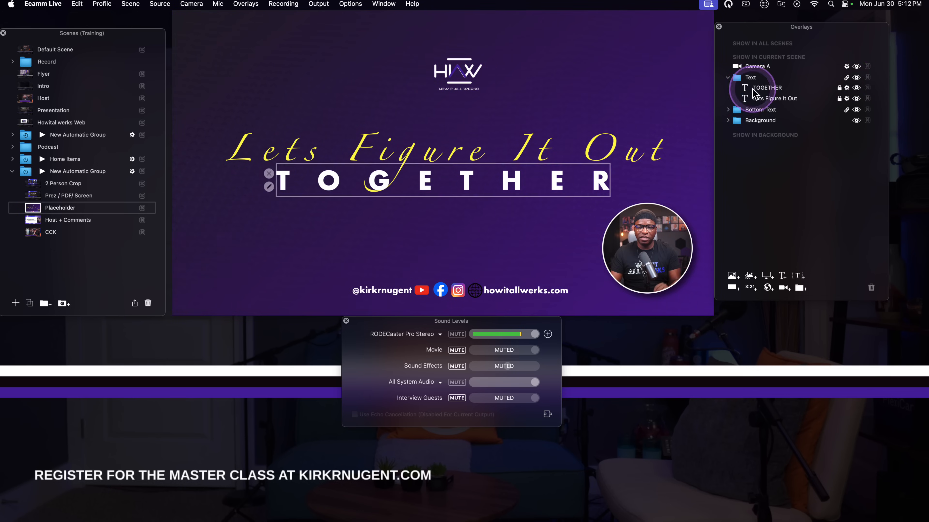
Switch to the Host + Comments scene and look up the Add Placeholder Comment Overlay command among the overlay commands.
left_click(33, 224)
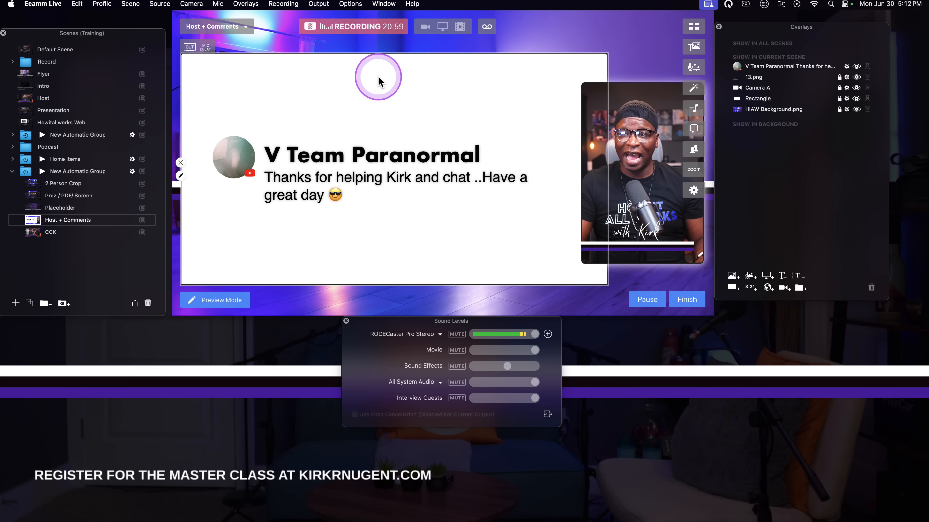
left_click(319, 3)
mouse_move(340, 4)
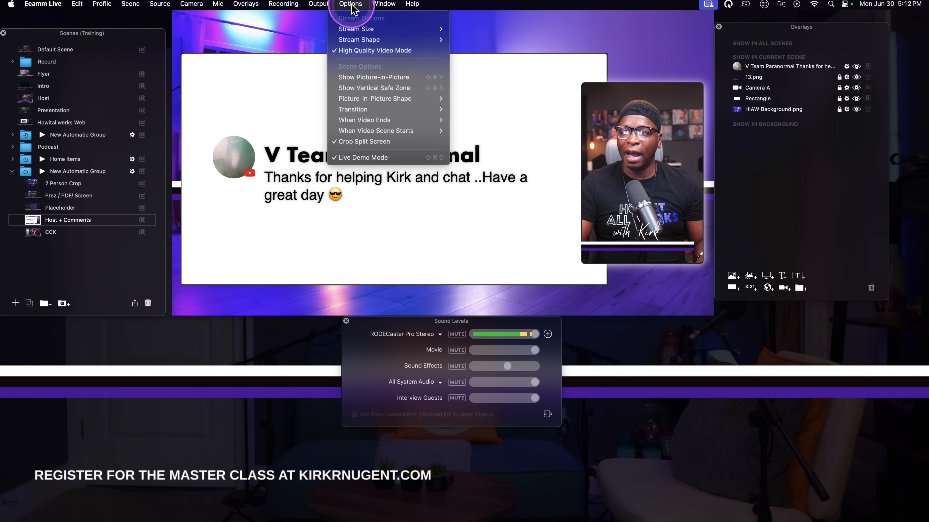
mouse_move(391, 6)
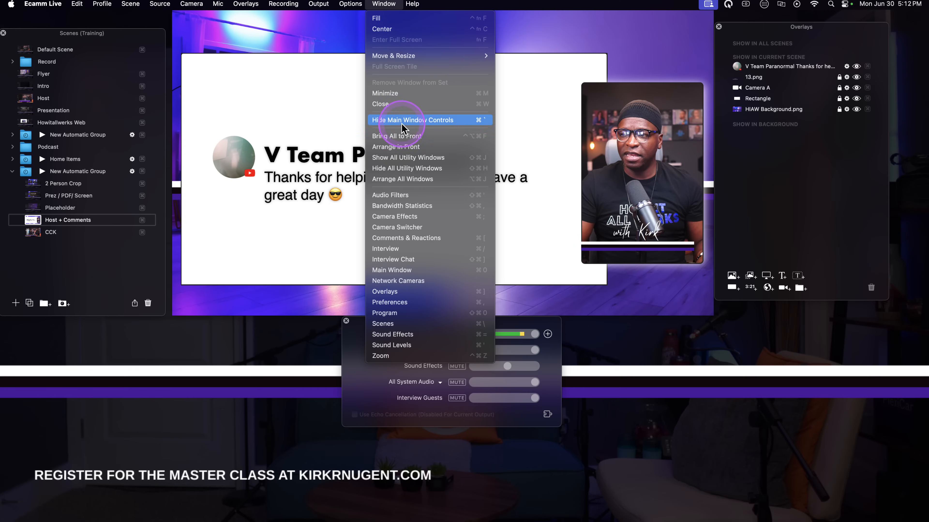
left_click(402, 136)
left_click(352, 4)
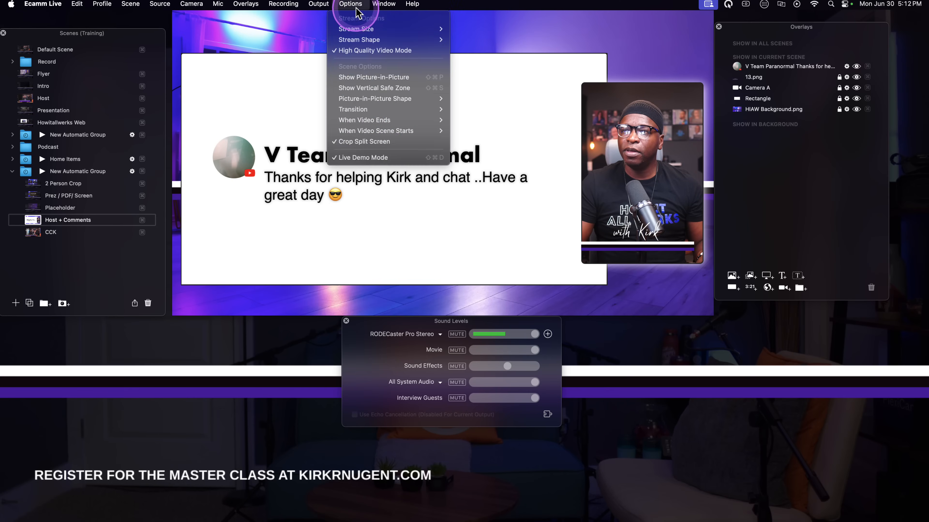
left_click(292, 4)
left_click(235, 4)
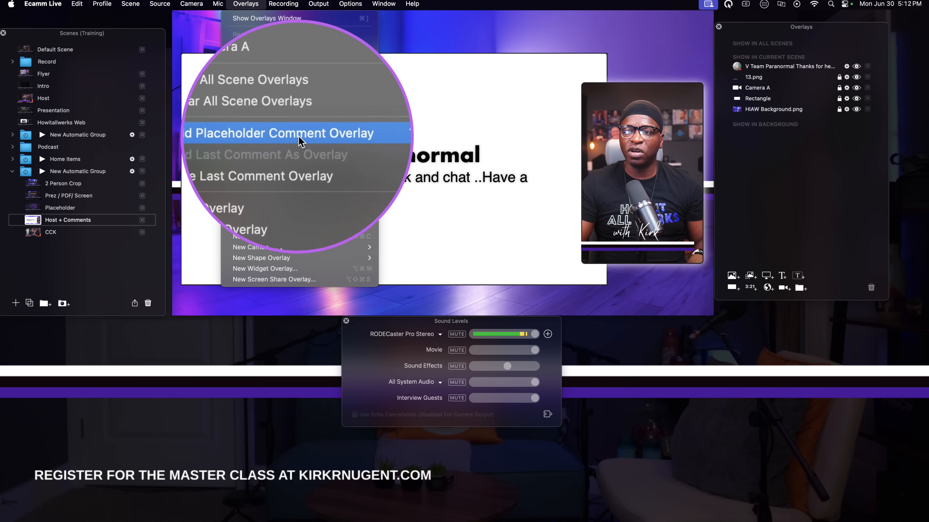
left_click(308, 135)
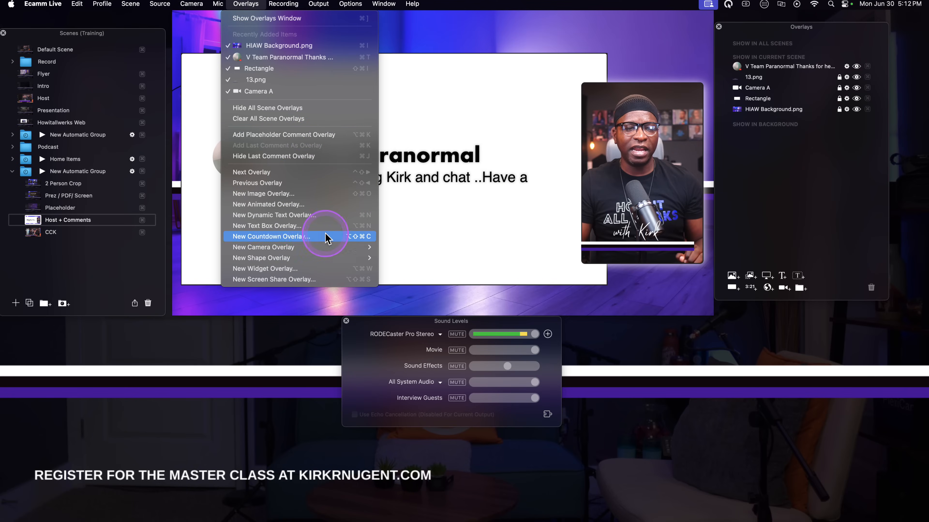
Examine the comment overlay's text and font settings in the text editor and close it without saving.
left_click(773, 66)
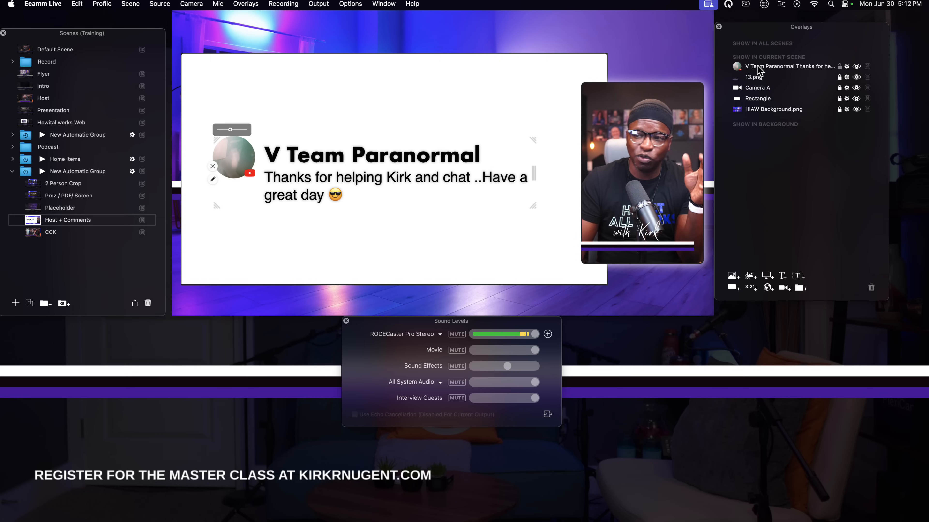
left_click(212, 180)
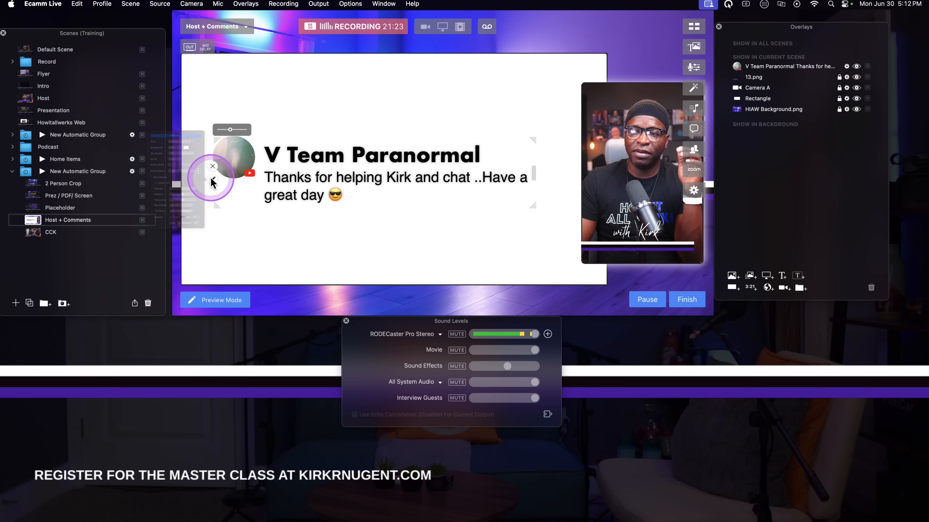
left_click(116, 87)
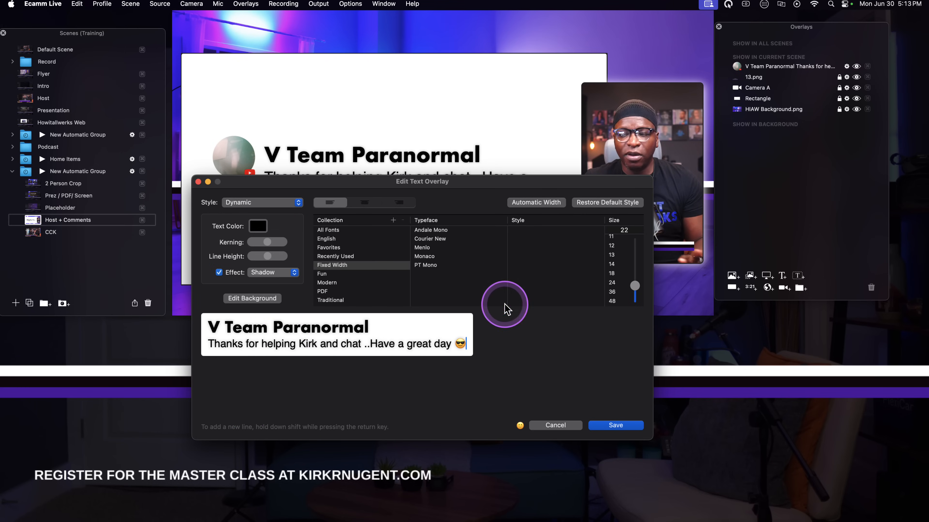
left_click(556, 425)
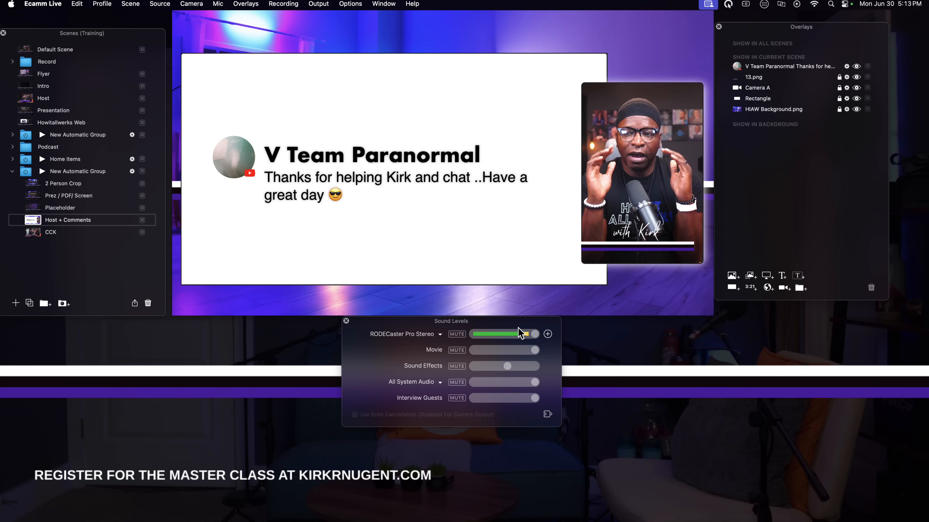
Examine the comment overlay's style, background, border and transition options and close them.
mouse_move(245, 164)
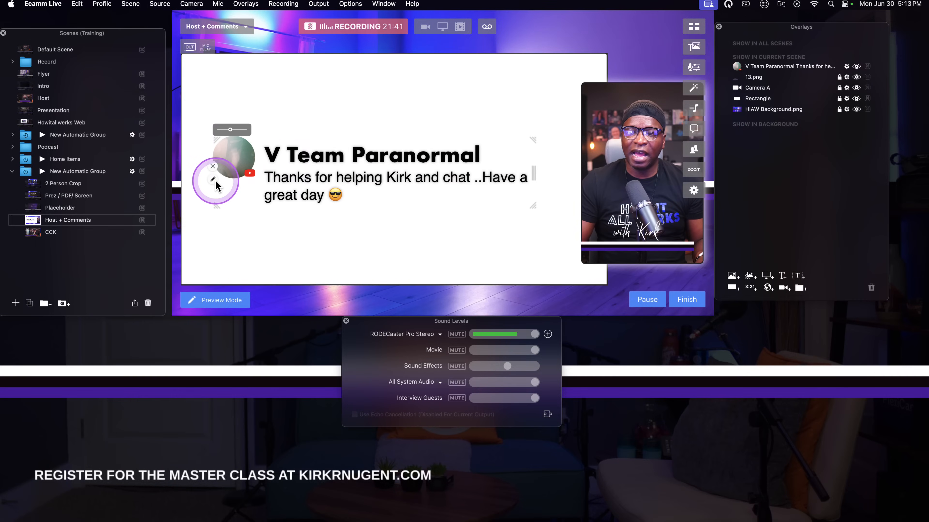
left_click(213, 179)
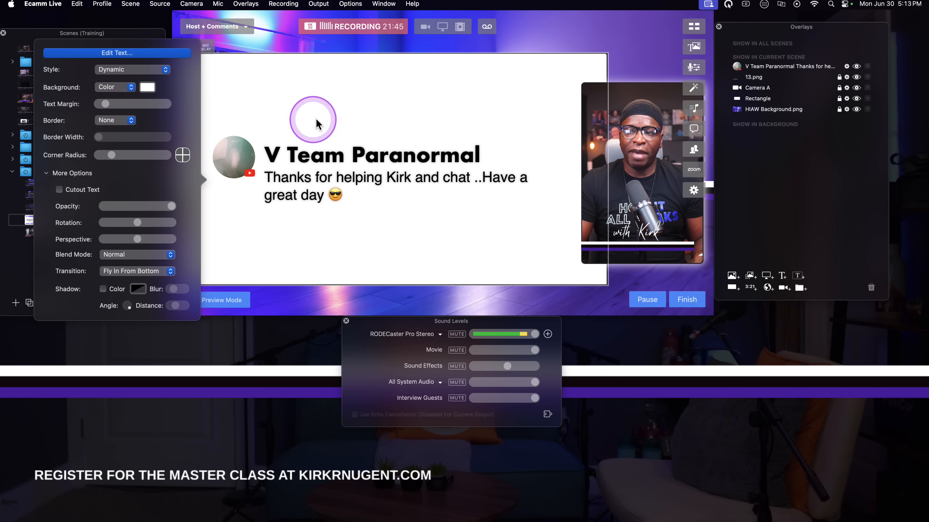
left_click(328, 121)
mouse_move(336, 150)
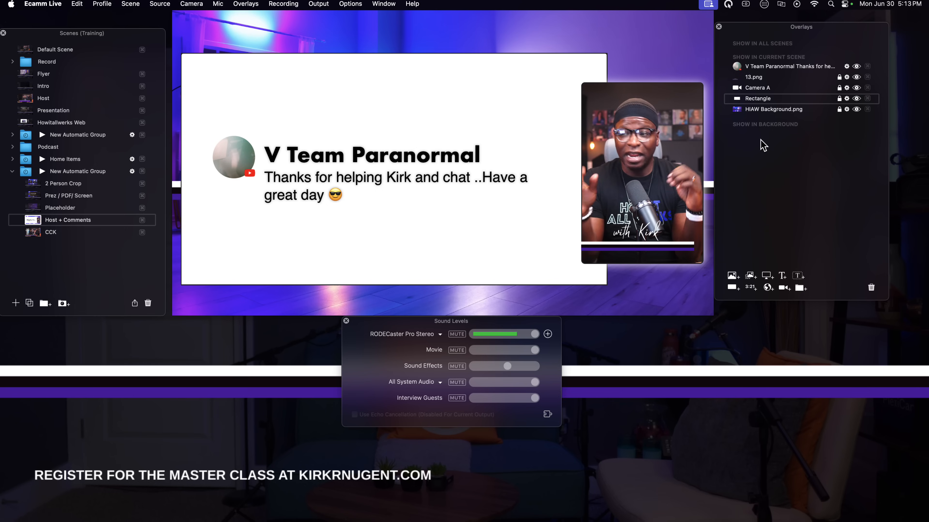
Hide and show the comment overlay twice in the Host + Comments scene.
left_click(857, 67)
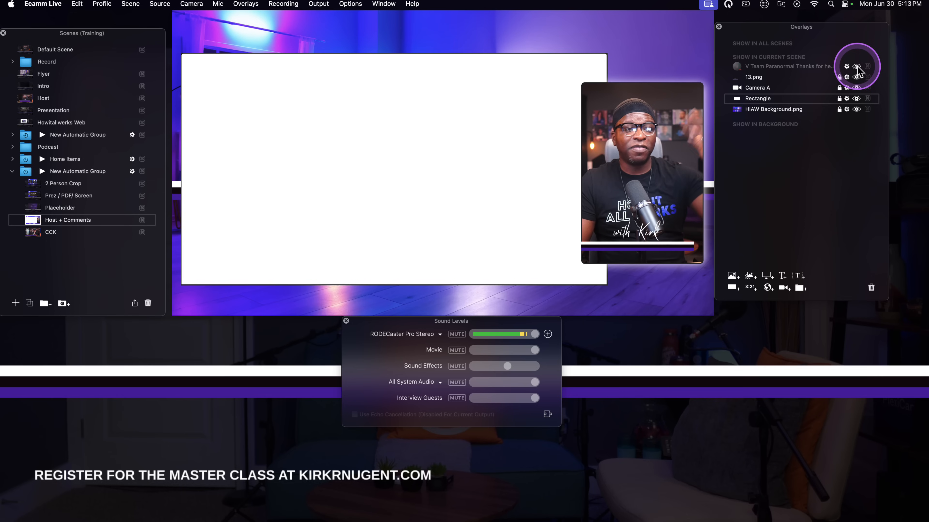
left_click(856, 66)
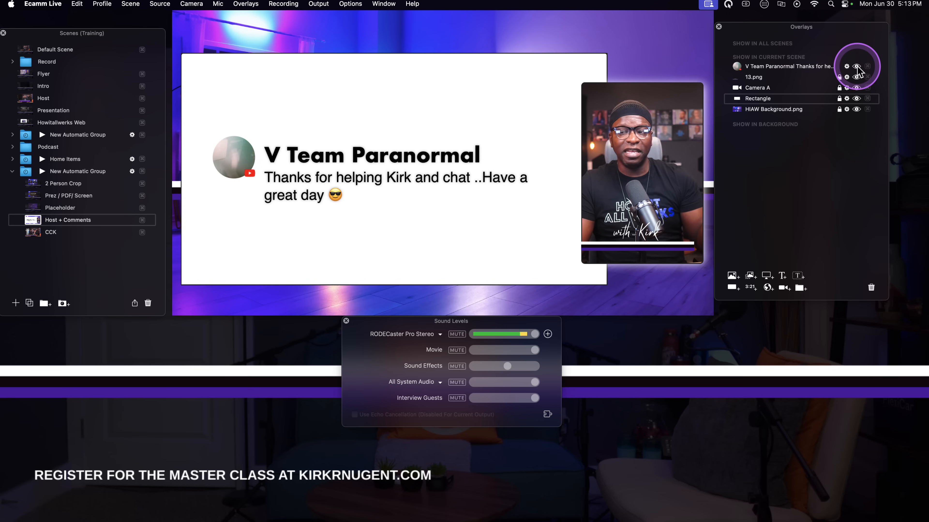
left_click(857, 66)
left_click(857, 66)
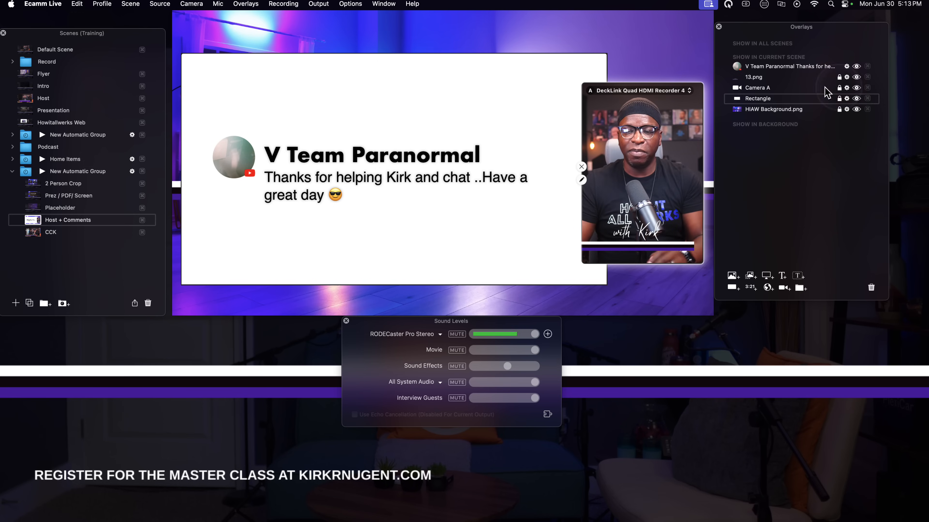
Switch to the CCK scene and show its Coaching SignUp QR Code.png and comment overlays.
left_click(36, 233)
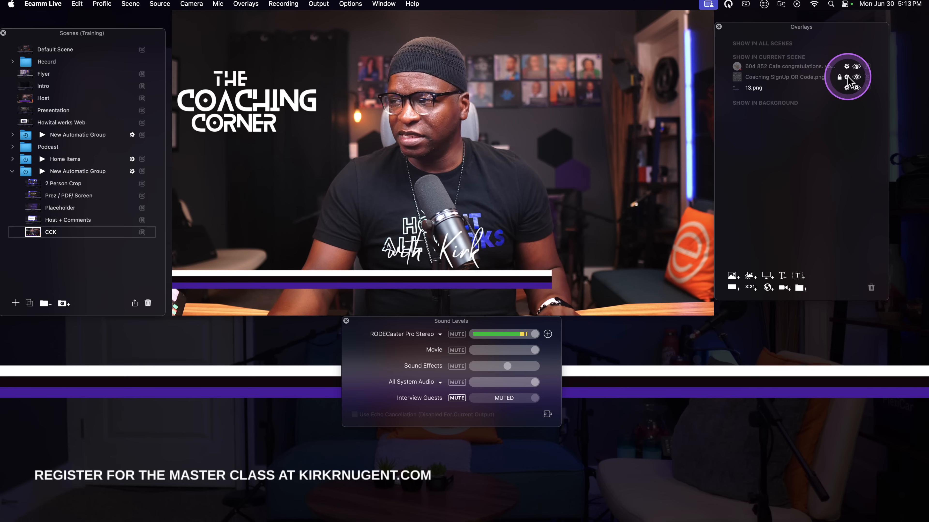
left_click(857, 77)
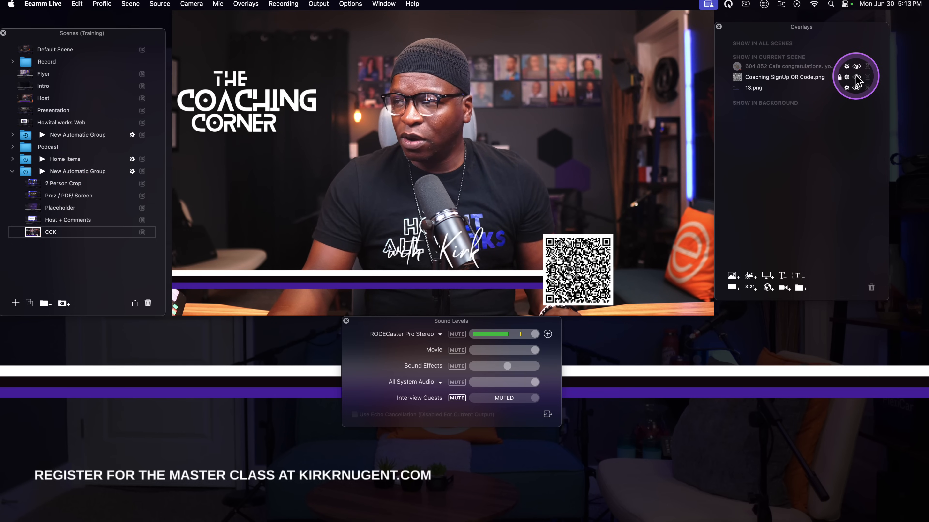
left_click(857, 66)
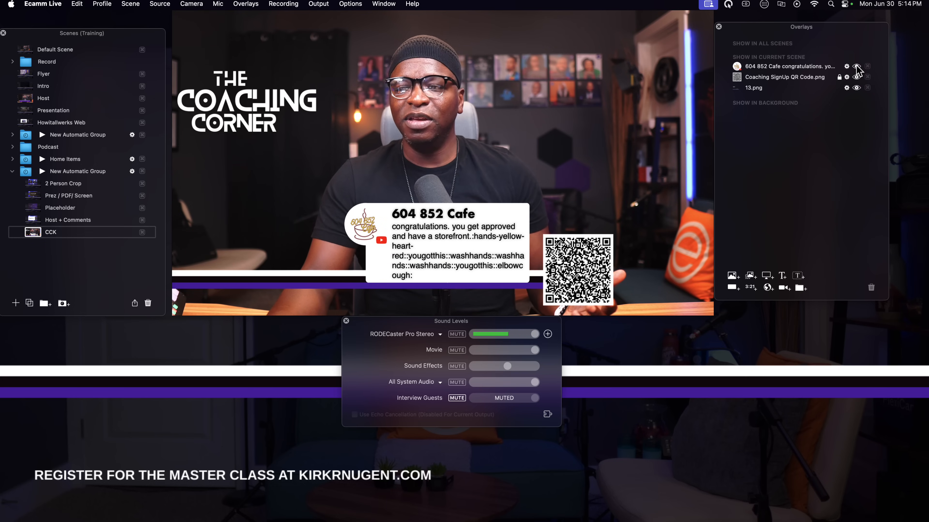
Hide the comment overlay and the QR code overlay in the CCK scene, showing and hiding the QR code once more.
left_click(856, 67)
left_click(857, 77)
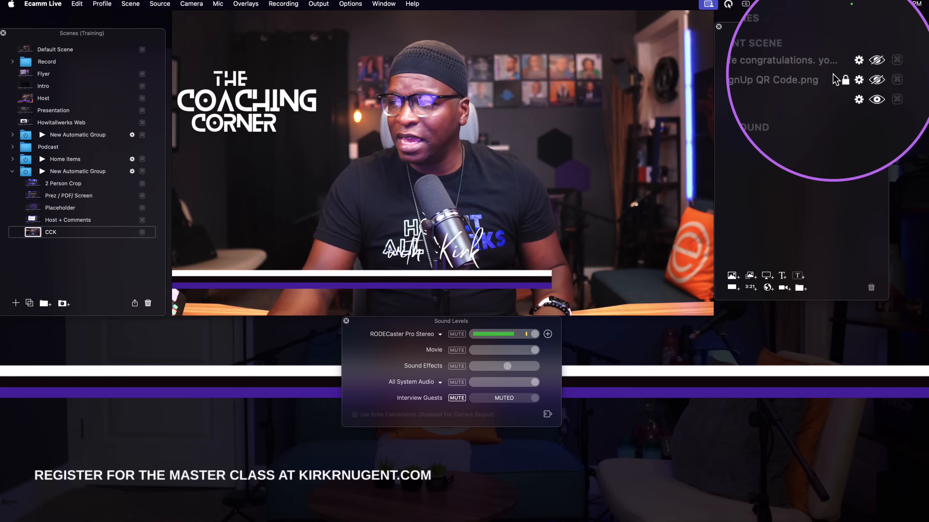
left_click(857, 77)
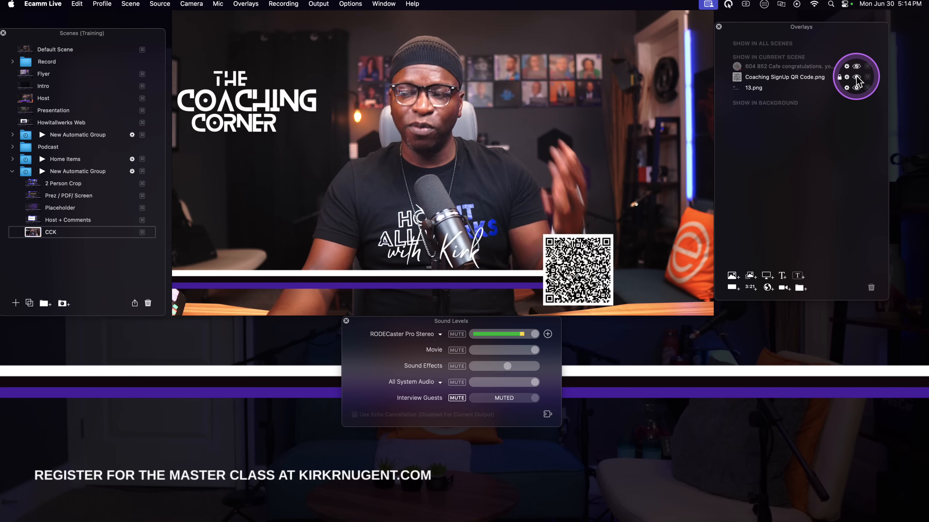
left_click(856, 77)
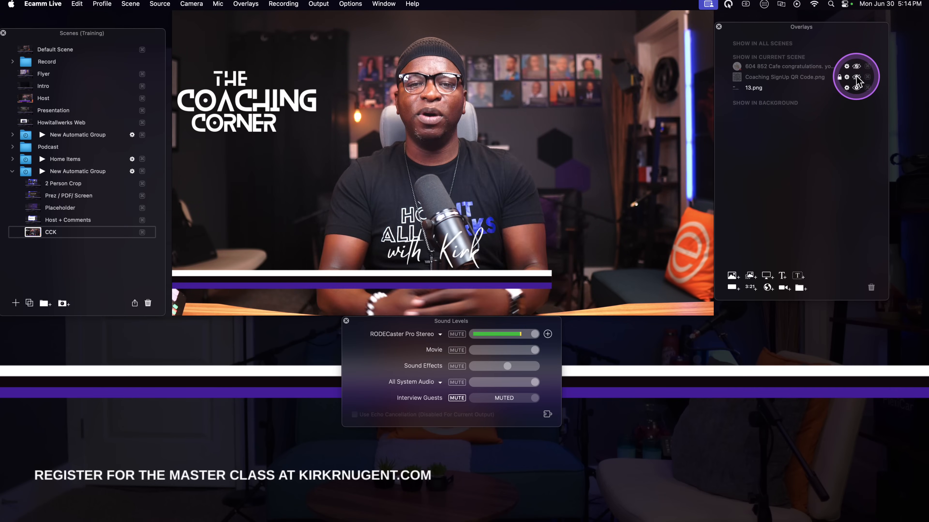